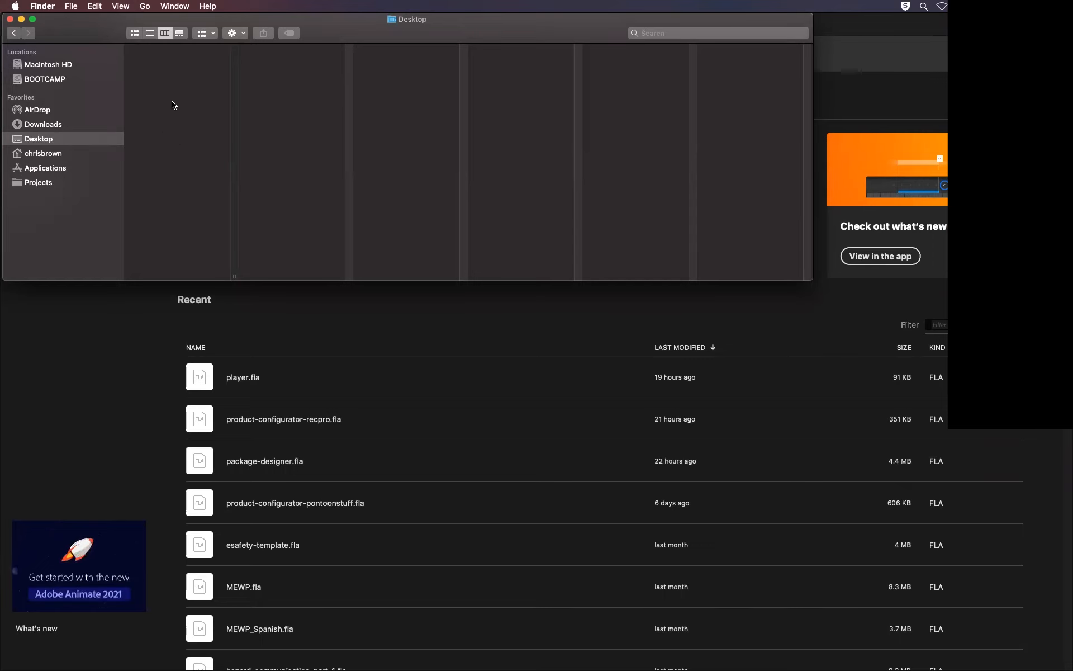
Create a folder named My Project on the Desktop and select it
{"action": "right_click", "coordinate": [162, 84]}
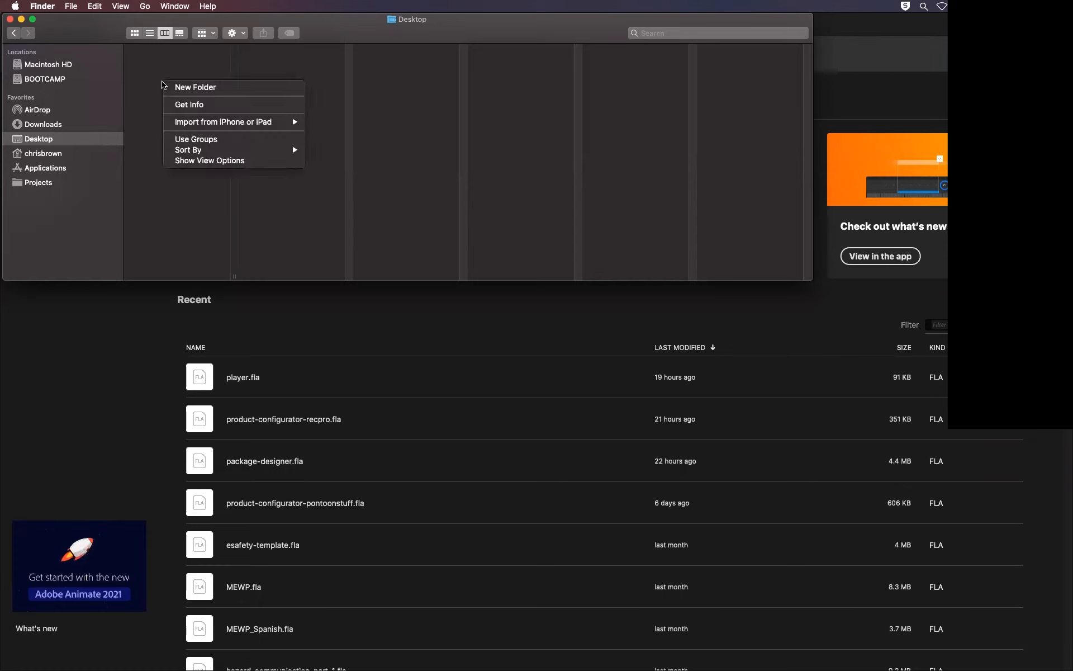
{"action": "left_click", "coordinate": [167, 87]}
{"action": "type", "text": "My"}
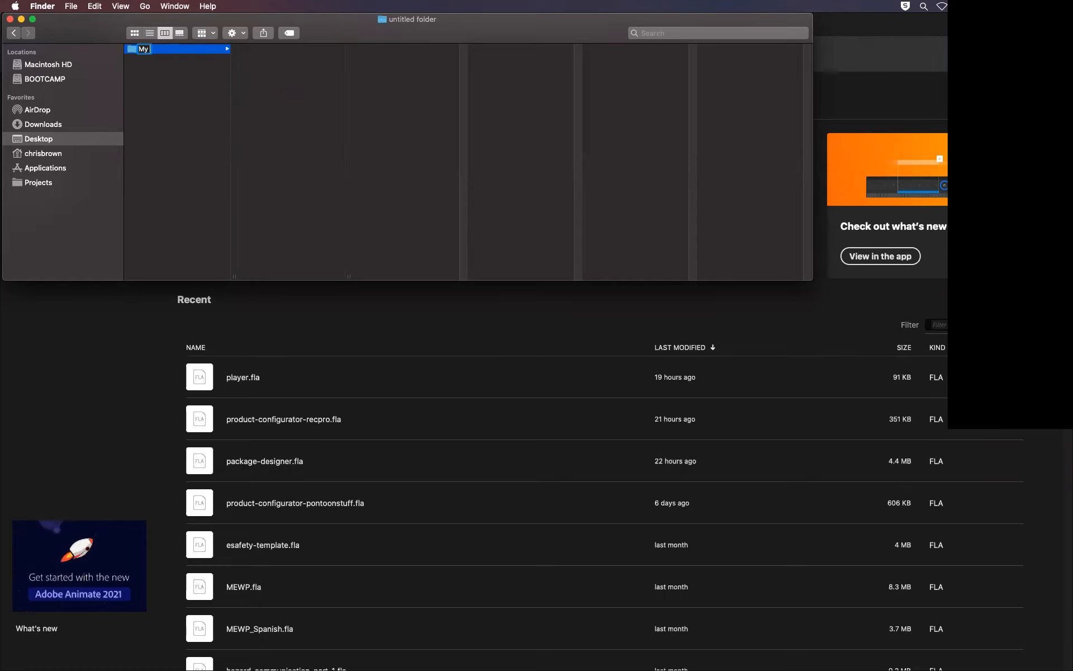
{"action": "type", "text": " Project"}
{"action": "key", "text": "Return"}
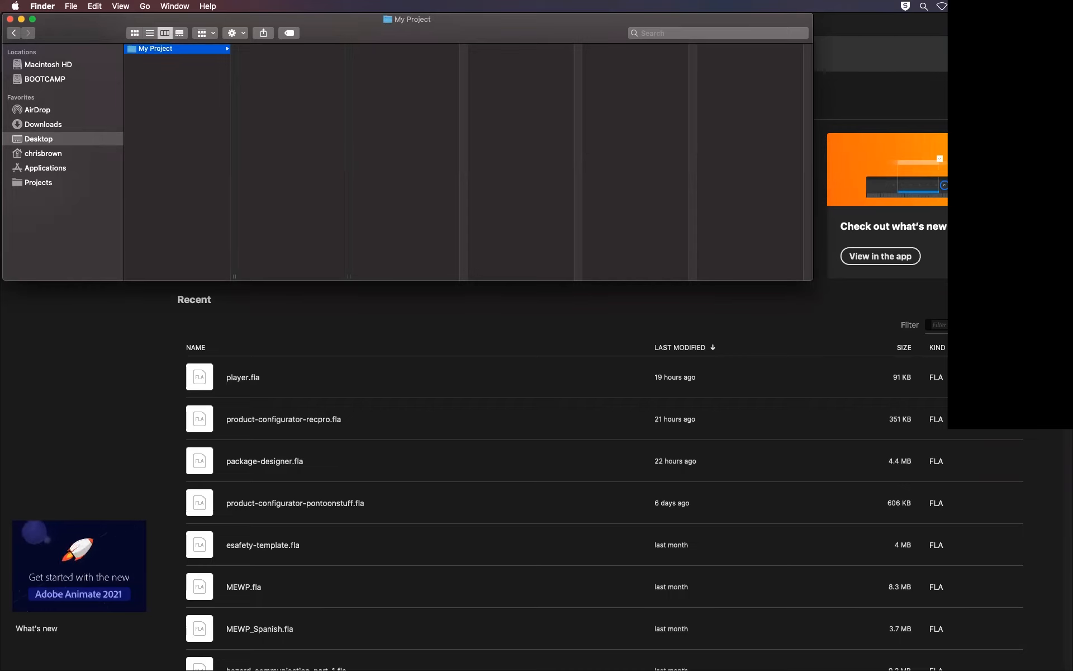
{"action": "left_click", "coordinate": [174, 83]}
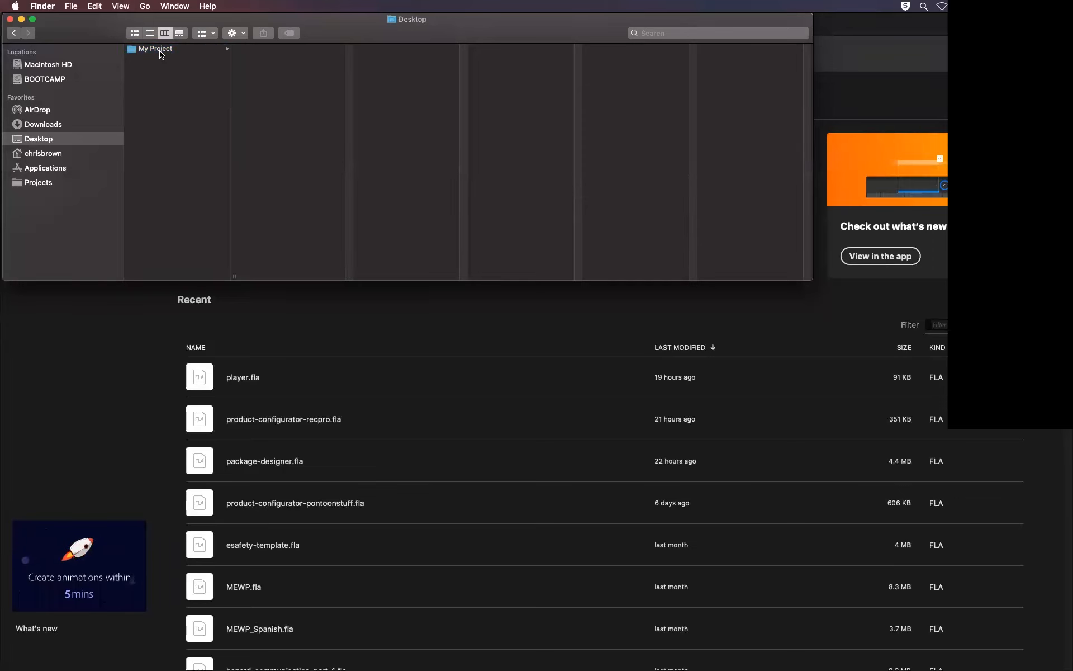
{"action": "left_click", "coordinate": [163, 50]}
Switch to Animate and create an HTML5 Canvas document of 960 by 540 pixels at 30 fps
{"action": "left_click", "coordinate": [133, 327]}
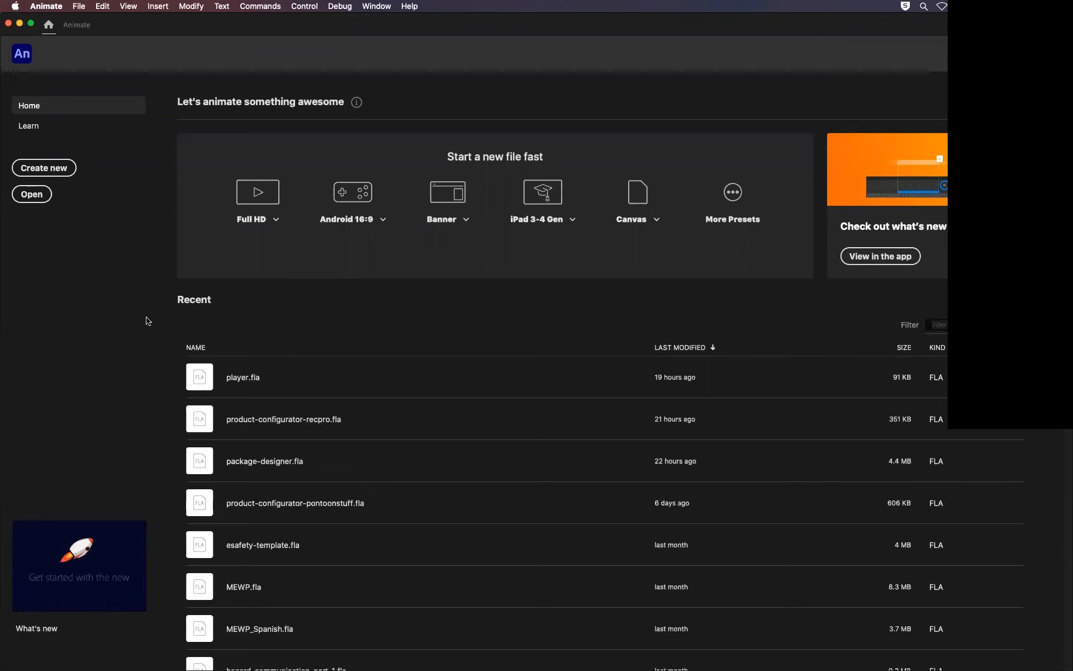
{"action": "key", "text": "super+n"}
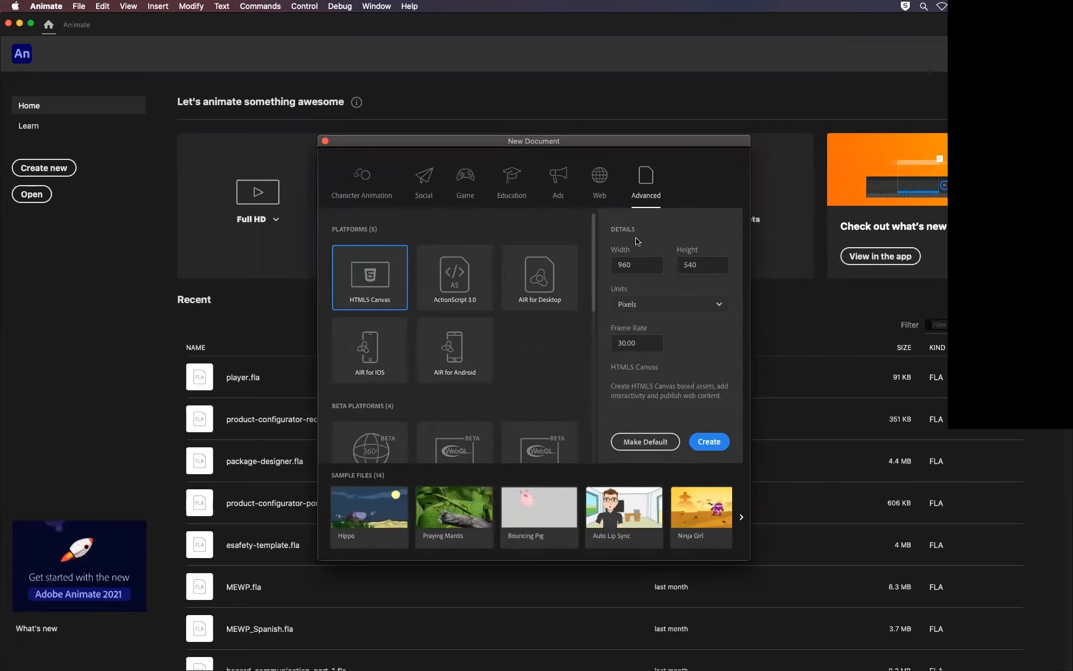
{"action": "left_click", "coordinate": [634, 263]}
{"action": "double_click", "coordinate": [635, 263]}
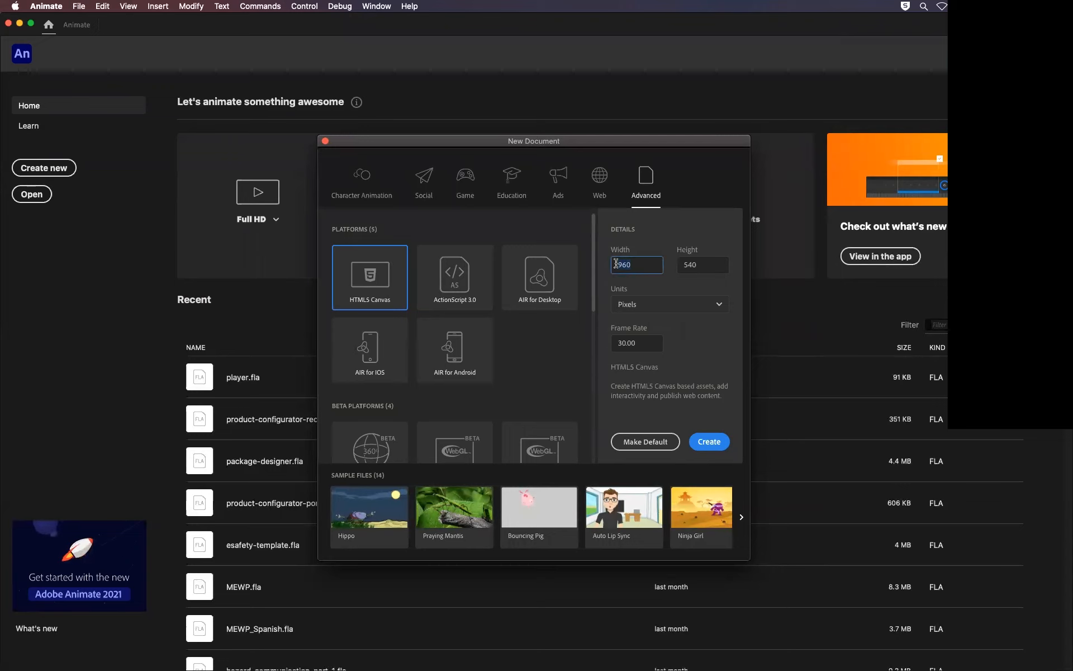
{"action": "double_click", "coordinate": [691, 265]}
{"action": "double_click", "coordinate": [615, 343]}
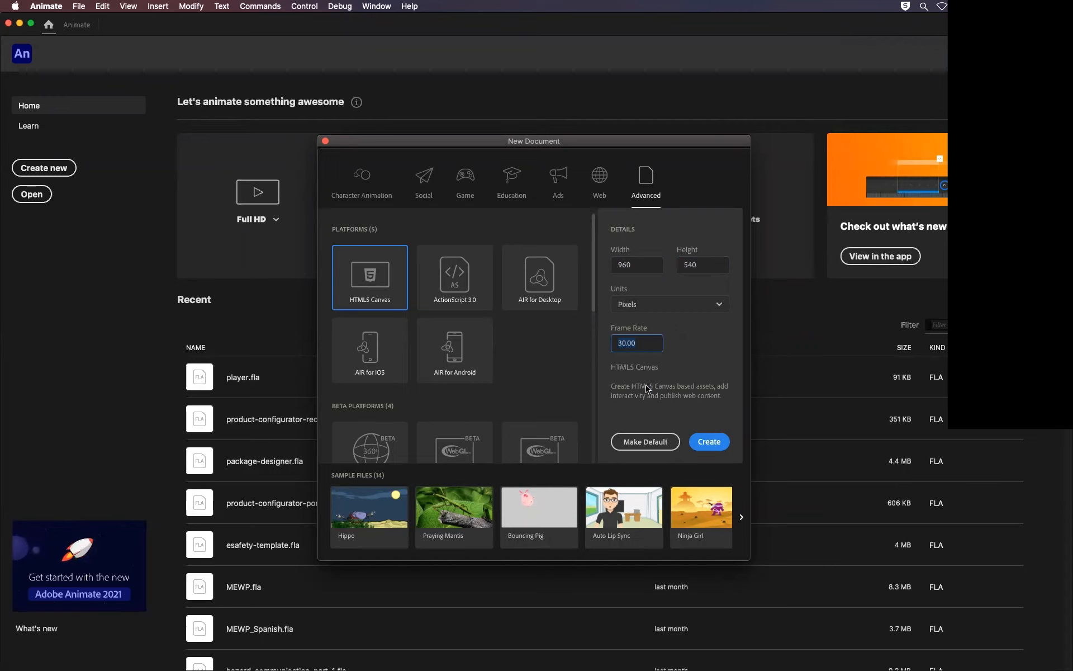
{"action": "left_click", "coordinate": [712, 446]}
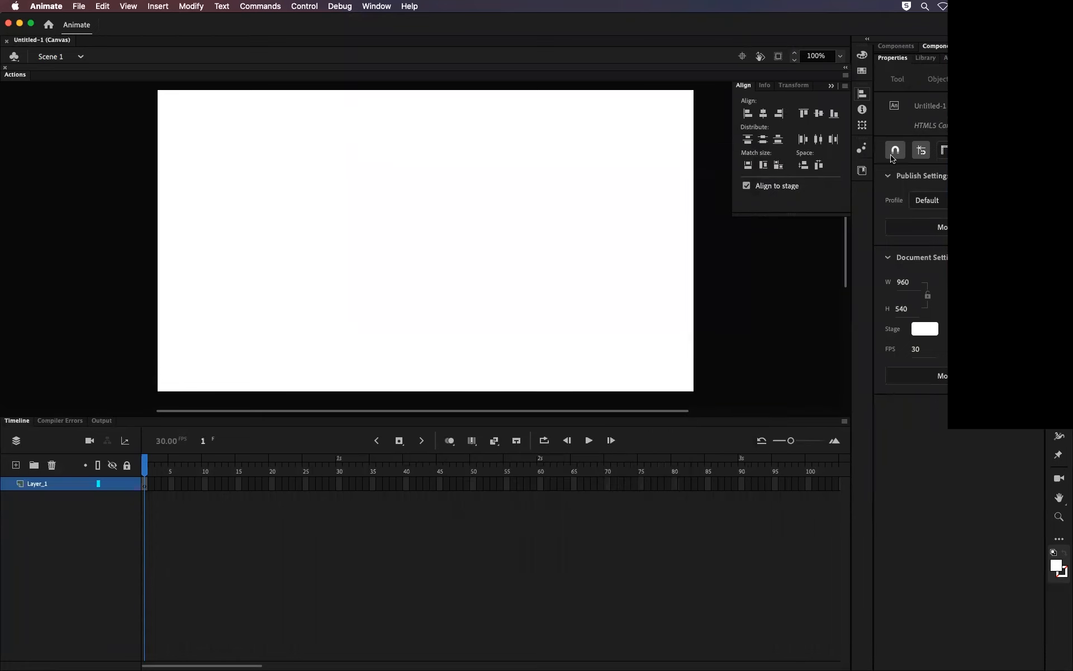
Set the stage colour to black and collapse the Align panel
{"action": "left_click", "coordinate": [925, 328]}
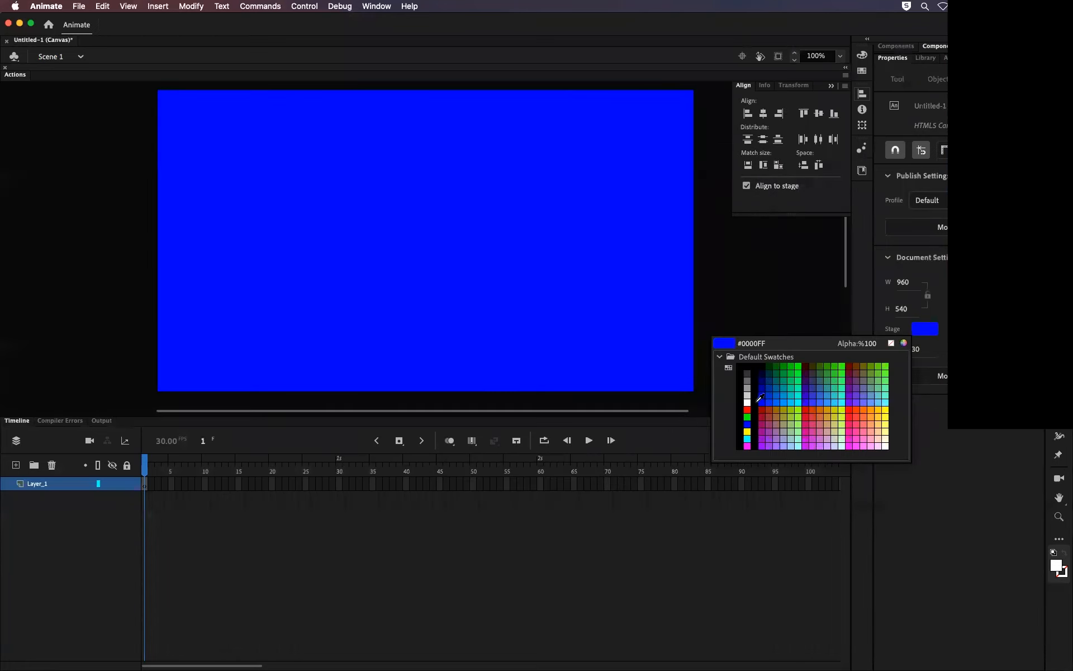
{"action": "left_click", "coordinate": [759, 399]}
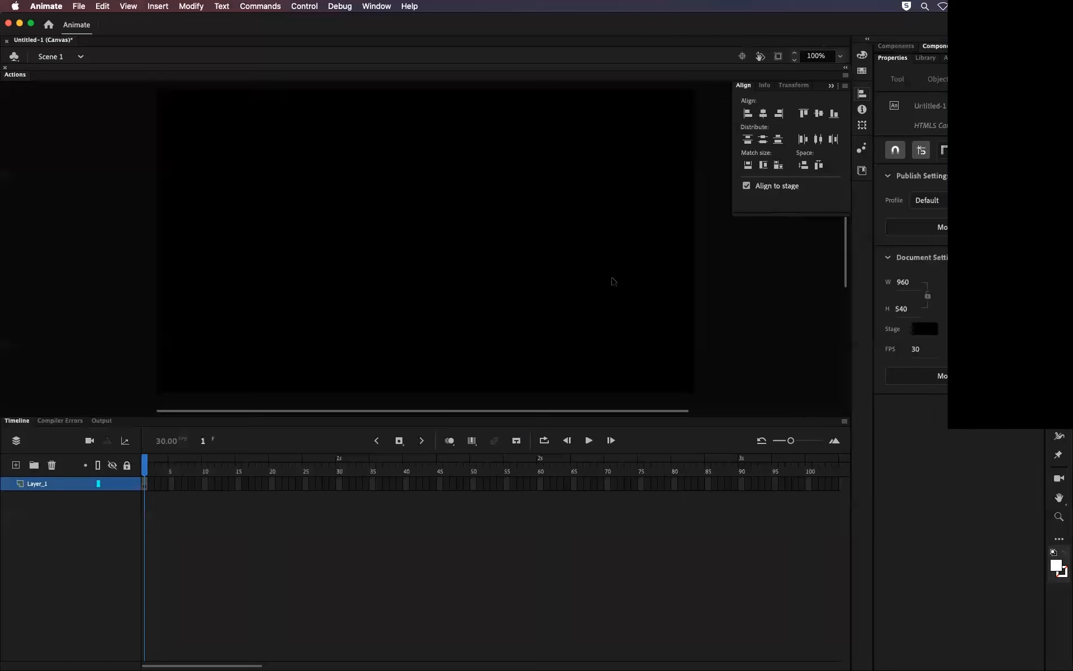
{"action": "left_click", "coordinate": [832, 87]}
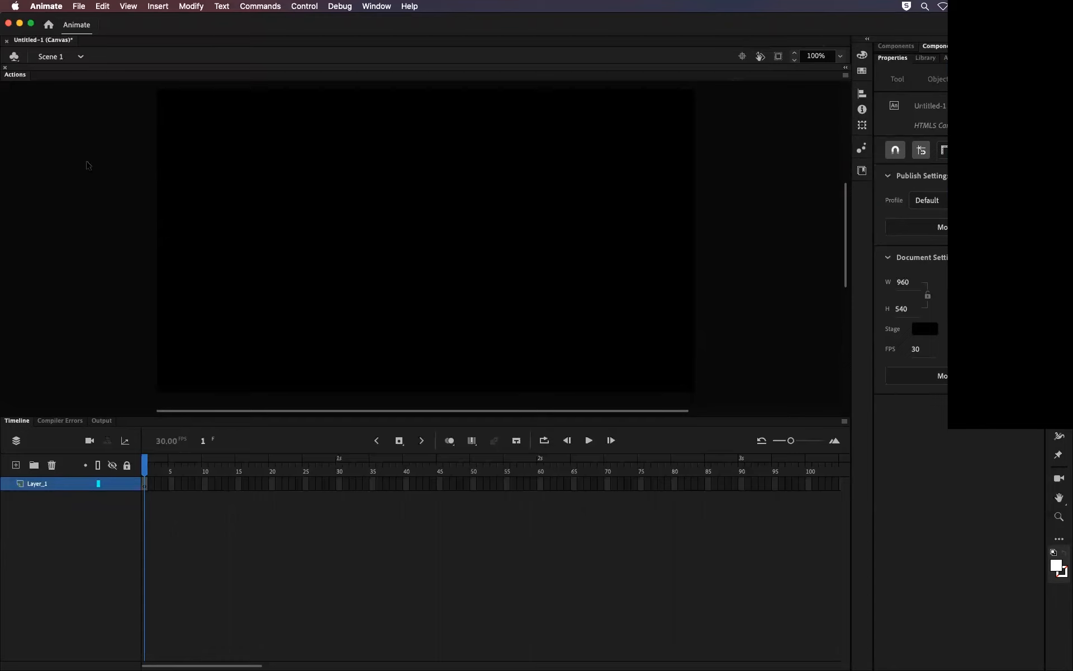
Start saving the document and choose the My Project folder on the Desktop as its location
{"action": "left_click", "coordinate": [81, 5]}
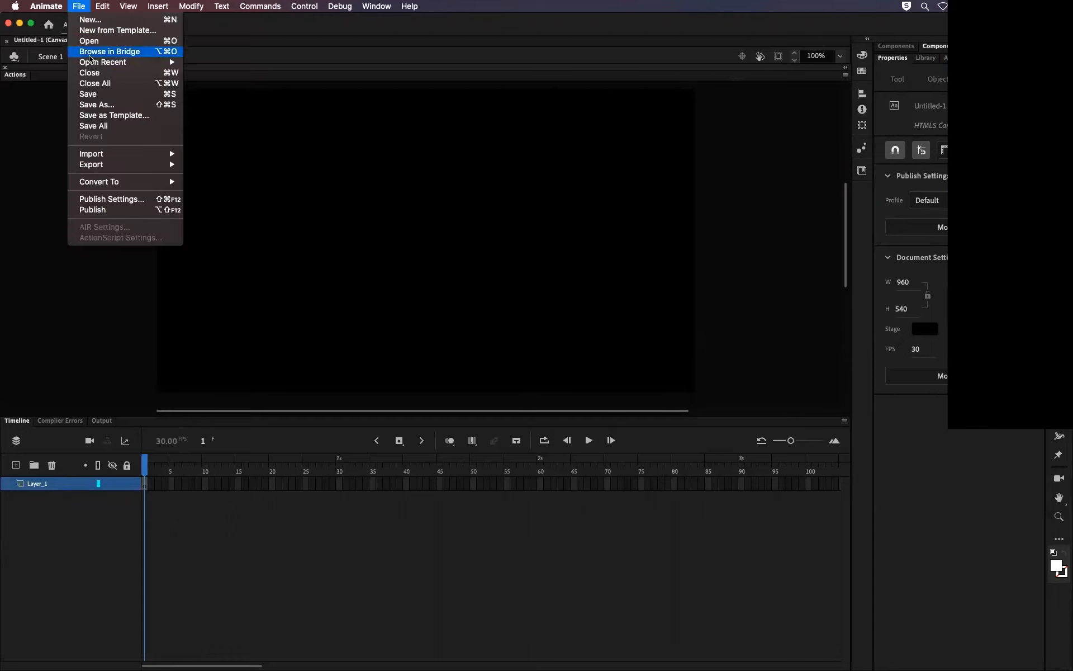
{"action": "left_click", "coordinate": [99, 97]}
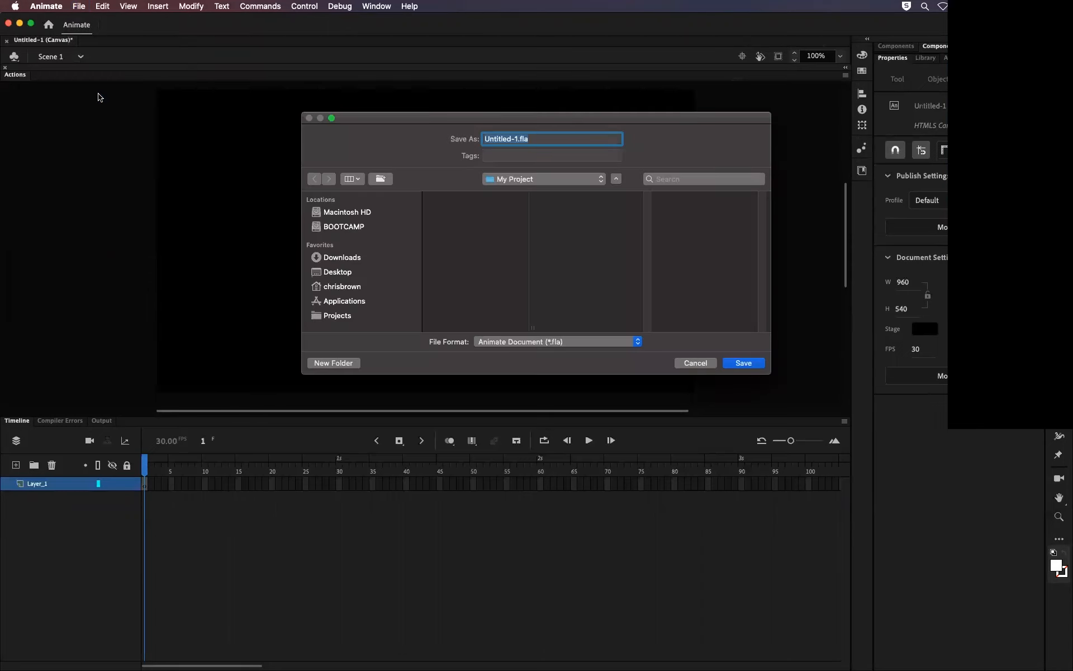
{"action": "left_click", "coordinate": [362, 273]}
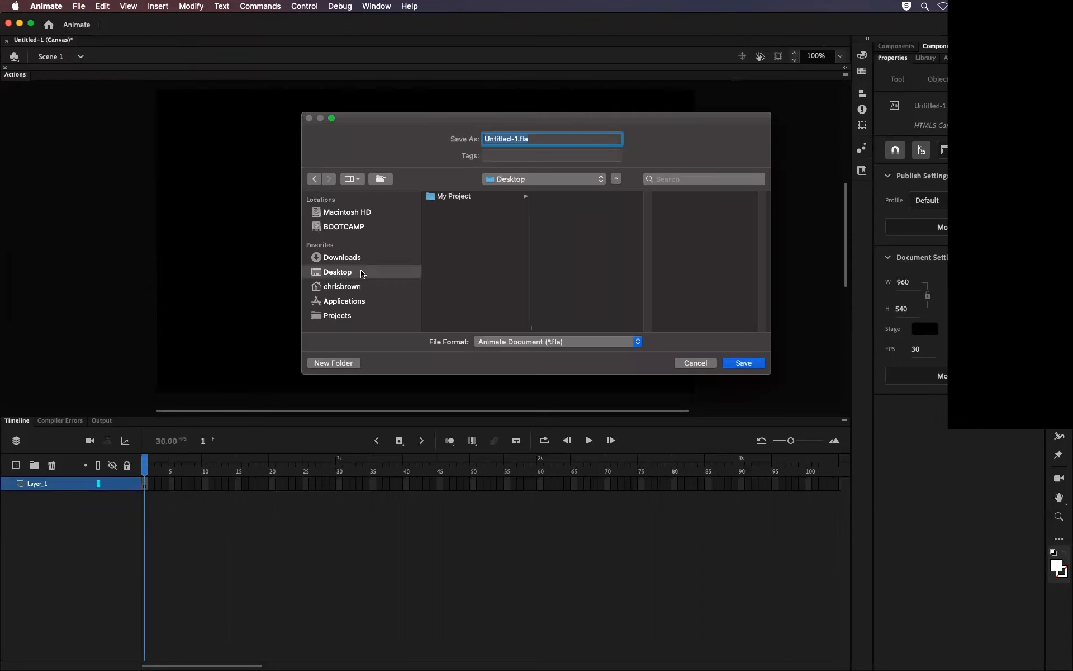
{"action": "left_click", "coordinate": [448, 196]}
Name the document my-project.fla and save it
{"action": "left_click", "coordinate": [497, 139]}
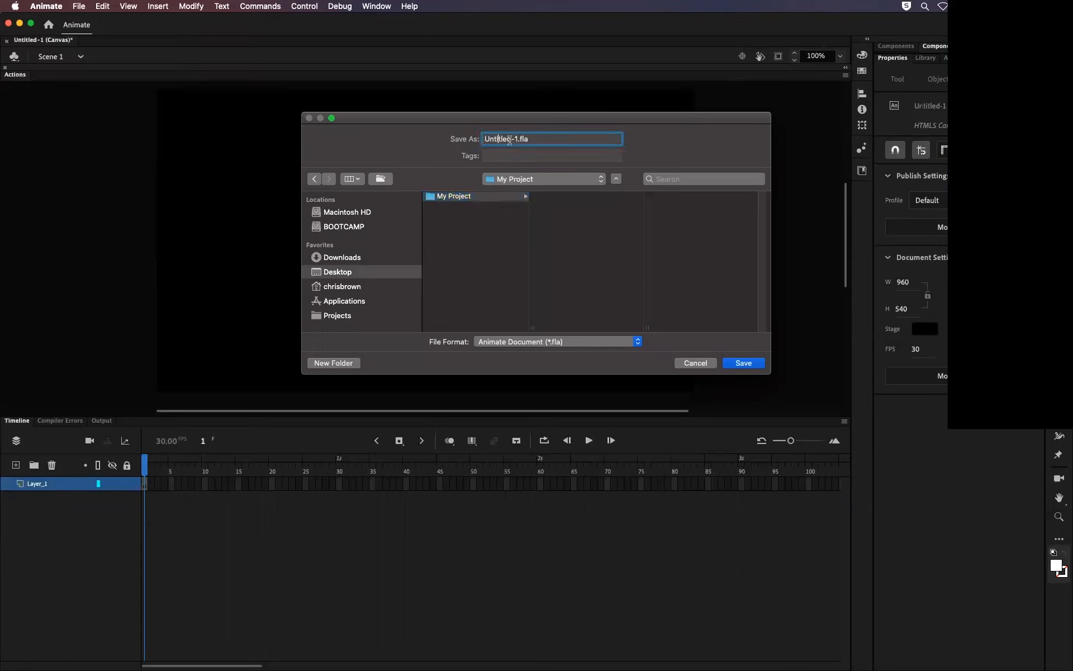
{"action": "left_click_drag", "start_coordinate": [520, 141], "coordinate": [475, 141]}
{"action": "type", "text": "my-project"}
{"action": "key", "text": "BackSpace"}
{"action": "key", "text": "BackSpace"}
{"action": "key", "text": "BackSpace"}
{"action": "key", "text": "BackSpace"}
{"action": "key", "text": "BackSpace"}
{"action": "key", "text": "BackSpace"}
{"action": "key", "text": "BackSpace"}
{"action": "key", "text": "BackSpace"}
{"action": "type", "text": "Proje"}
{"action": "key", "text": "BackSpace"}
{"action": "key", "text": "BackSpace"}
{"action": "key", "text": "BackSpace"}
{"action": "key", "text": "BackSpace"}
{"action": "key", "text": "BackSpace"}
{"action": "key", "text": "BackSpace"}
{"action": "type", "text": "-projec"}
{"action": "key", "text": "Return"}
Switch to Finder and create a folder named assets inside the My Project folder
{"action": "key", "text": "super+Tab"}
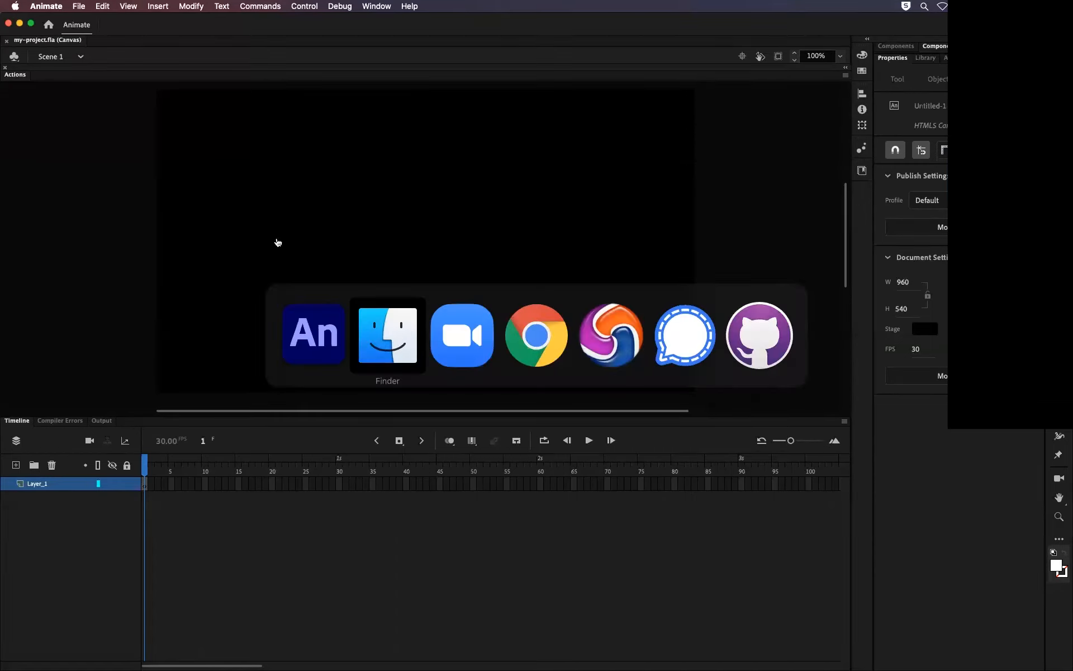
{"action": "left_click", "coordinate": [384, 321]}
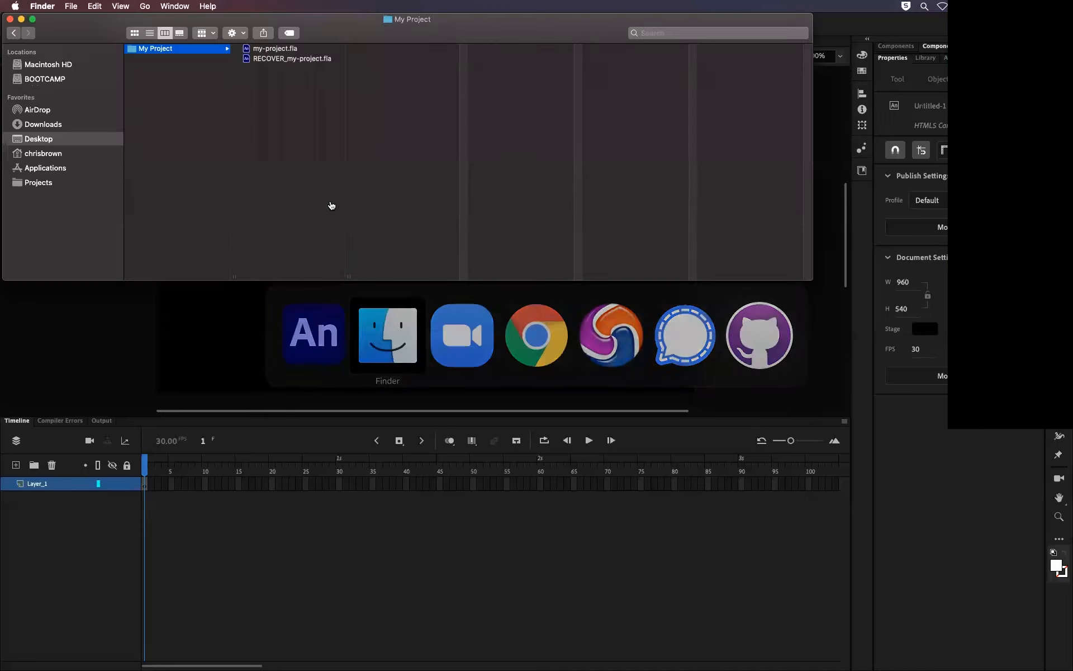
{"action": "left_click", "coordinate": [162, 49]}
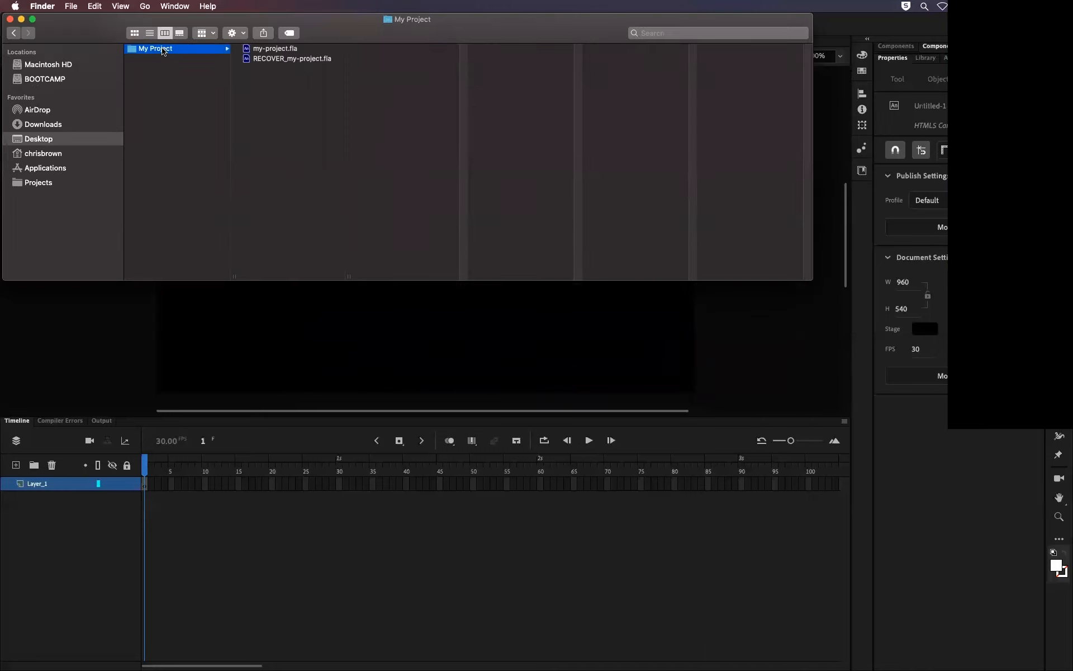
{"action": "left_click", "coordinate": [274, 50]}
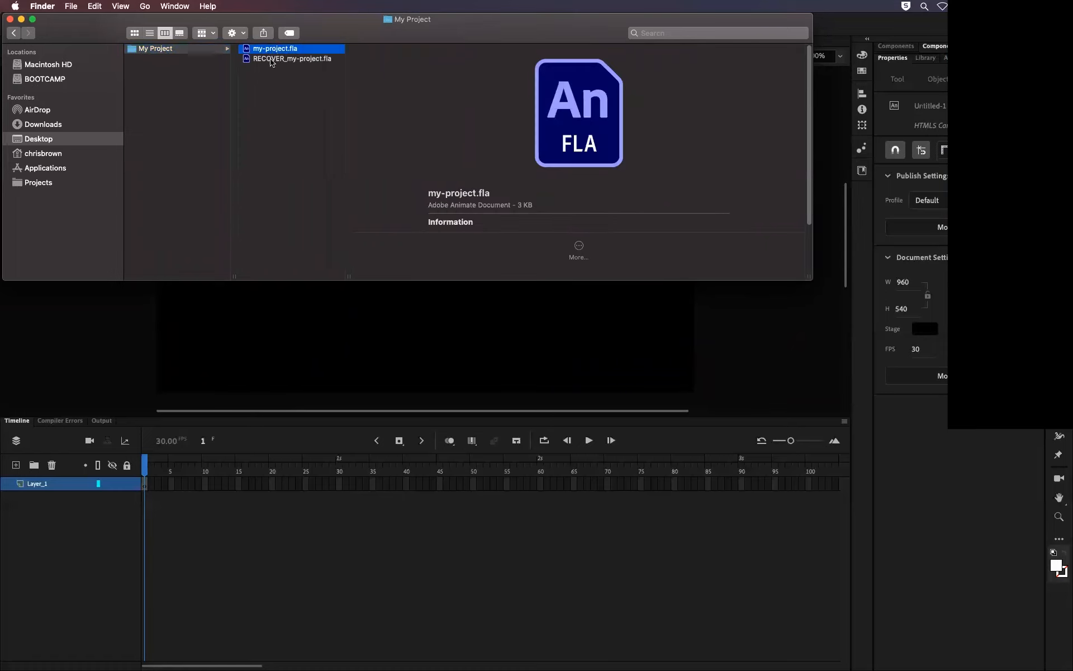
{"action": "left_click", "coordinate": [269, 101]}
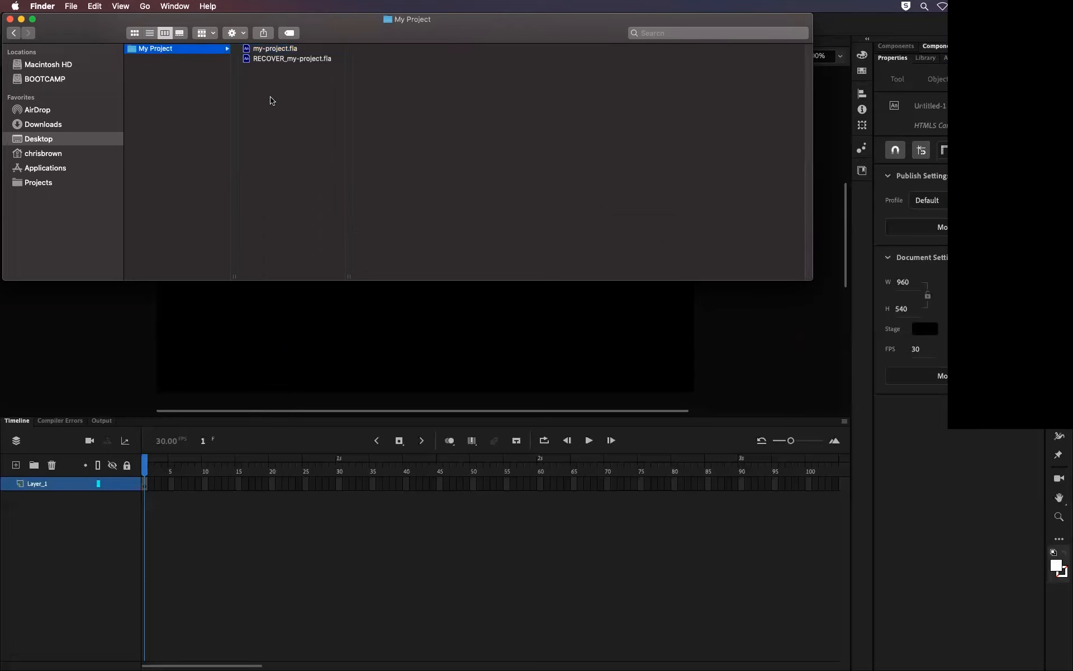
{"action": "right_click", "coordinate": [270, 99]}
{"action": "left_click", "coordinate": [291, 102]}
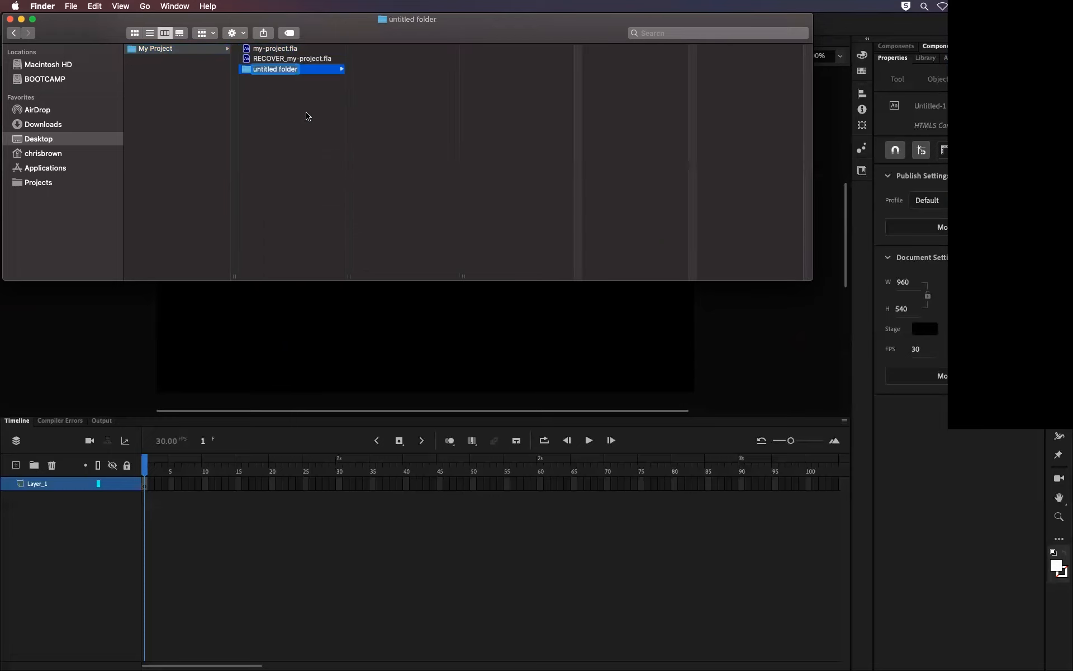
{"action": "type", "text": "assets"}
{"action": "key", "text": "Return"}
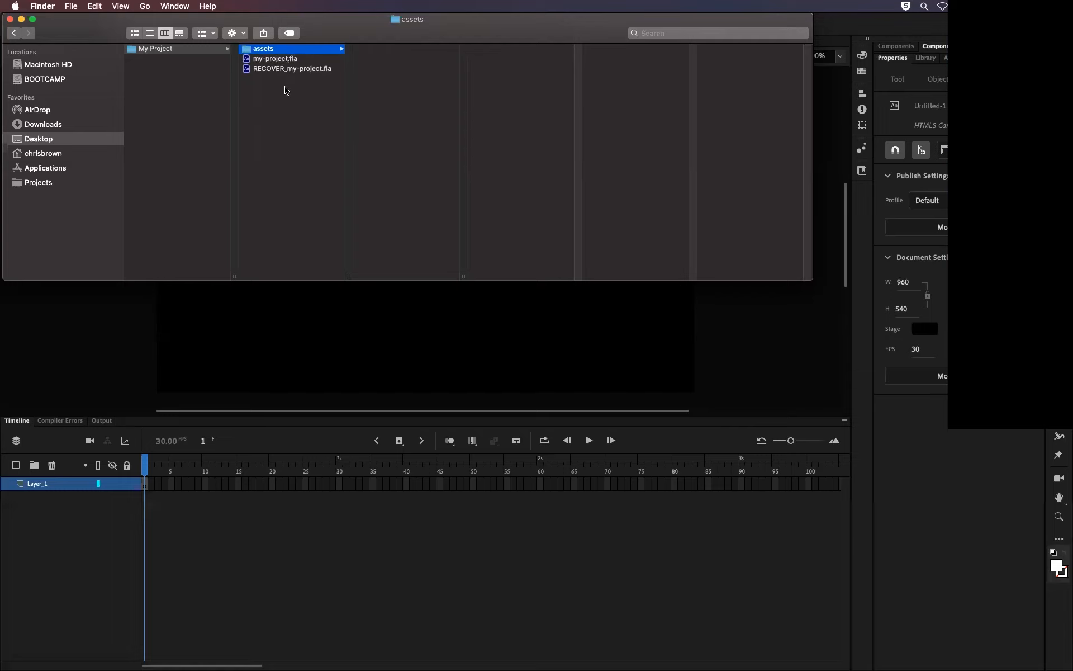
Switch to Animate and test the movie in the browser, closing the preview and returning to the timeline
{"action": "left_click", "coordinate": [404, 334]}
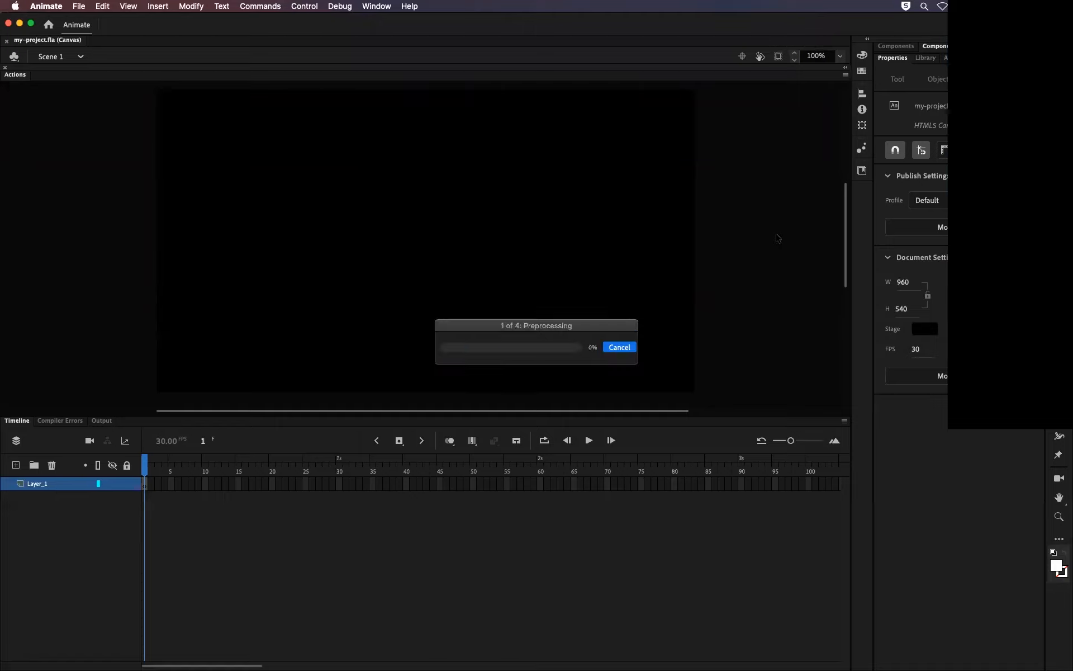
{"action": "key", "text": "super+Return"}
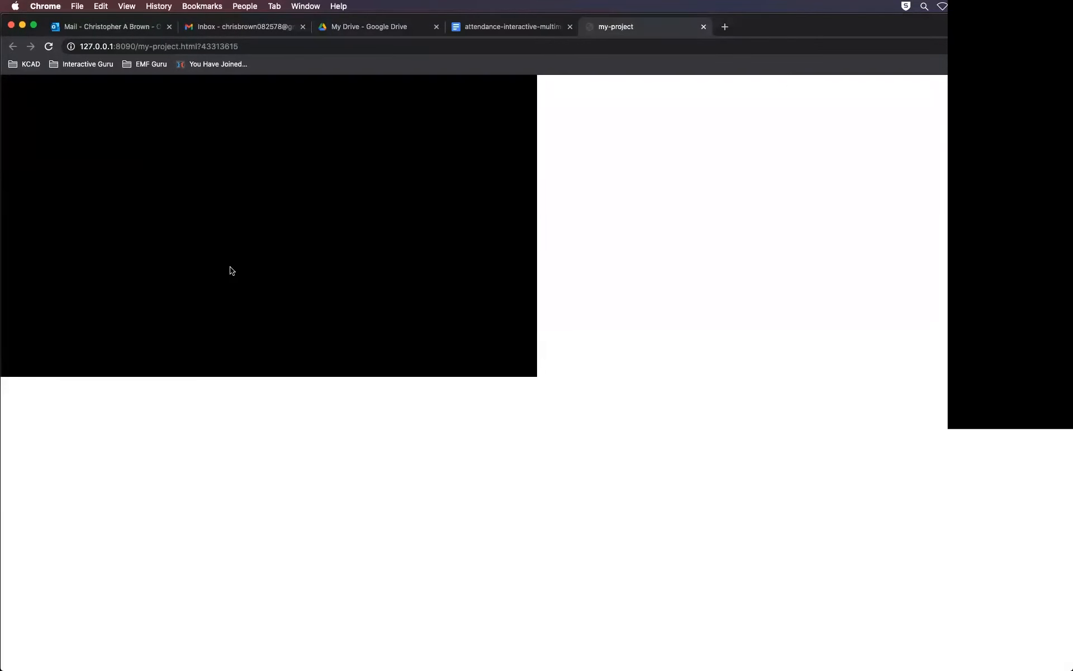
{"action": "left_click", "coordinate": [703, 27]}
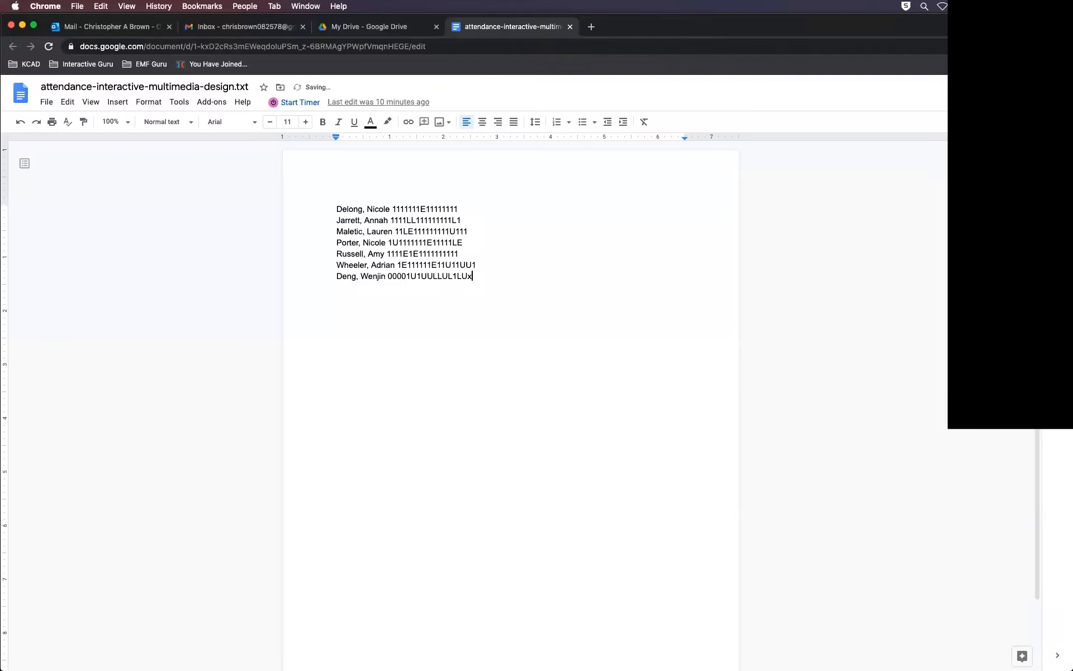
{"action": "key", "text": "super+Tab"}
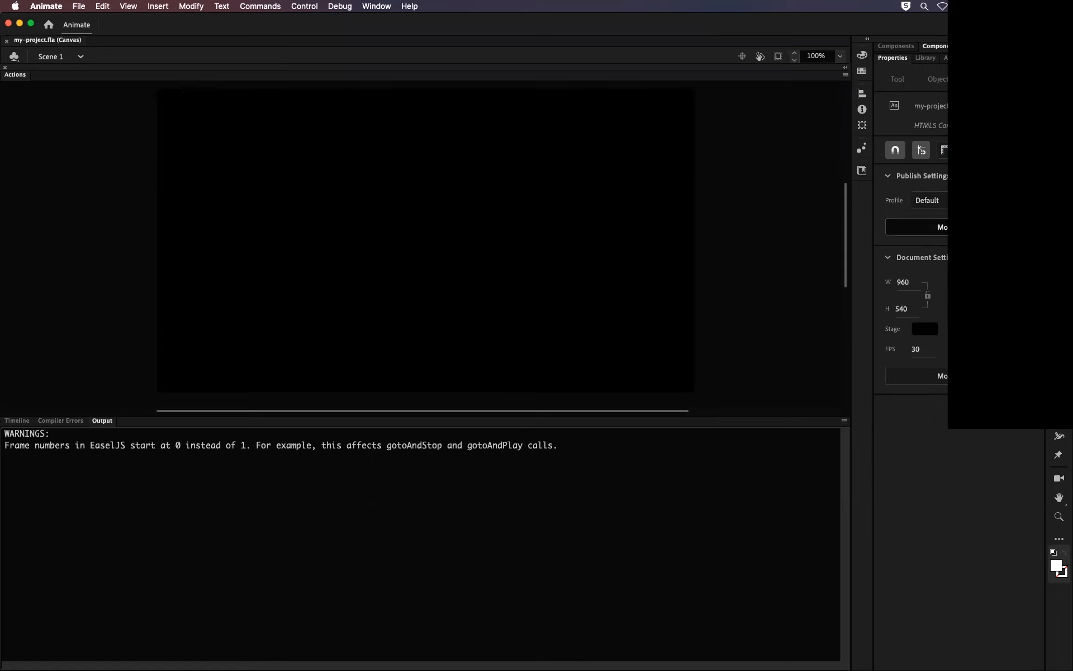
{"action": "left_click", "coordinate": [18, 420]}
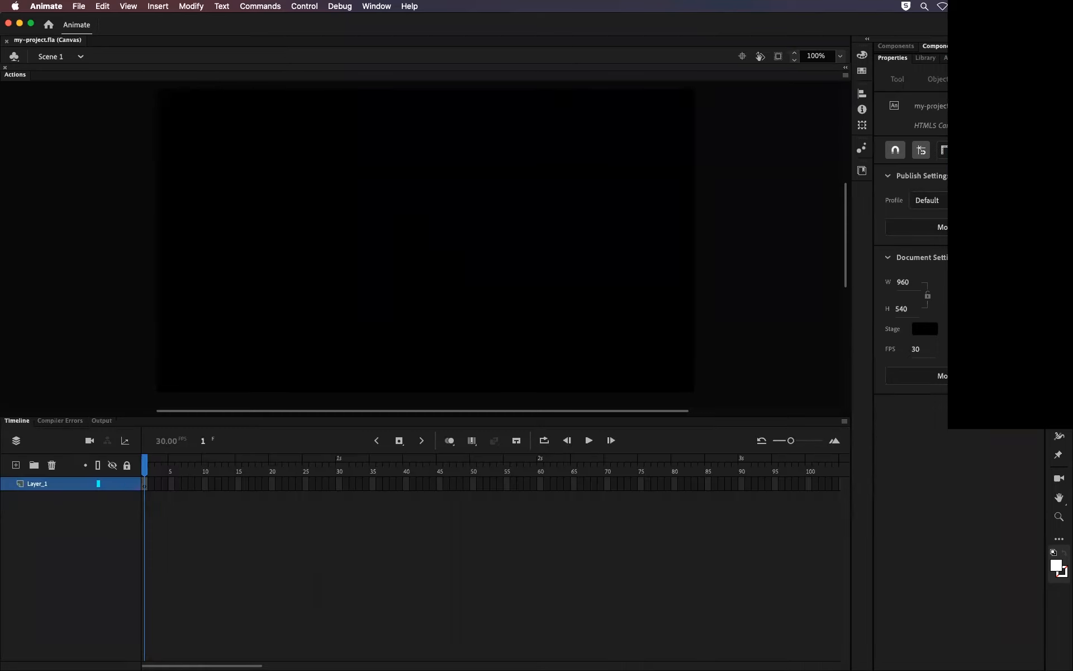
Enable Center stage, Make responsive and Include preloader in the publish settings, keeping Both for the first two and the Default preloader
{"action": "left_click", "coordinate": [916, 227]}
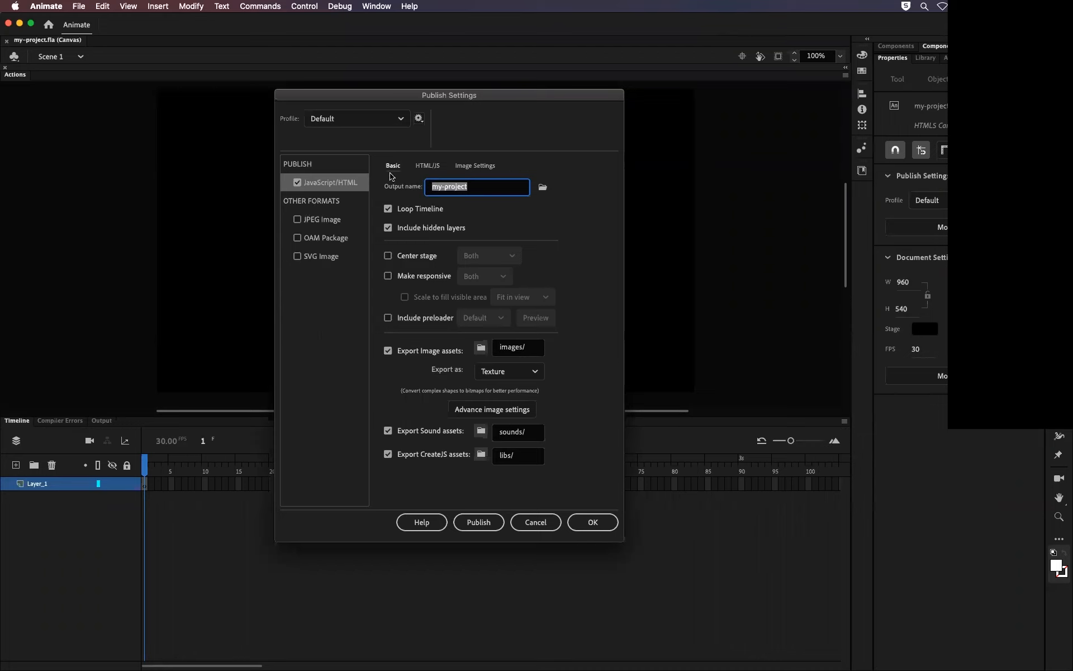
{"action": "left_click", "coordinate": [387, 255]}
{"action": "left_click", "coordinate": [386, 275]}
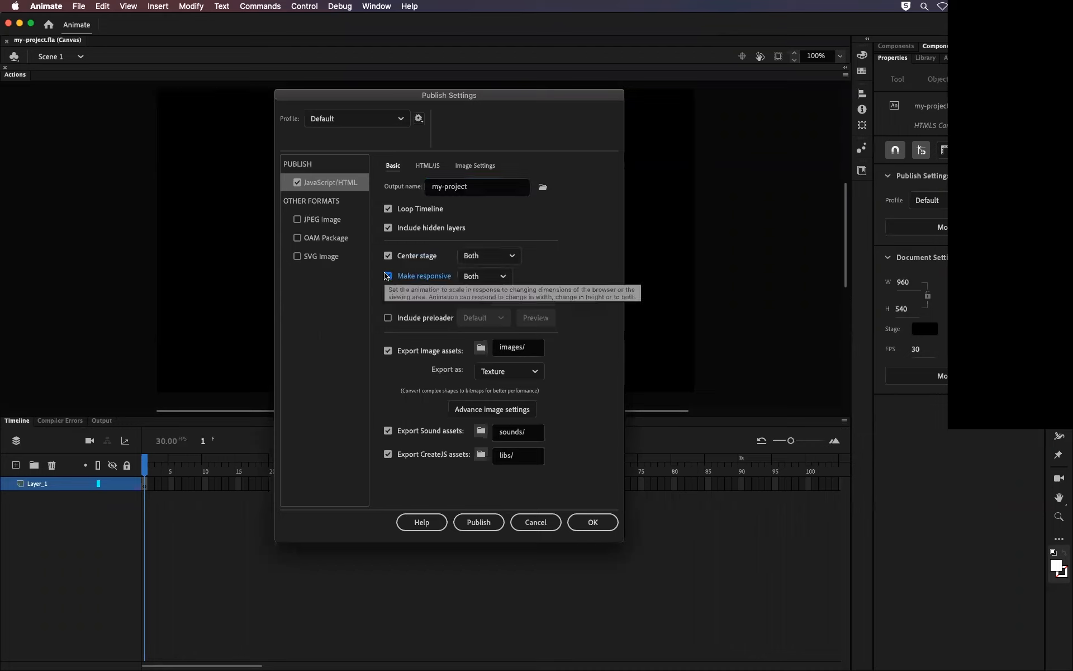
{"action": "left_click", "coordinate": [387, 317]}
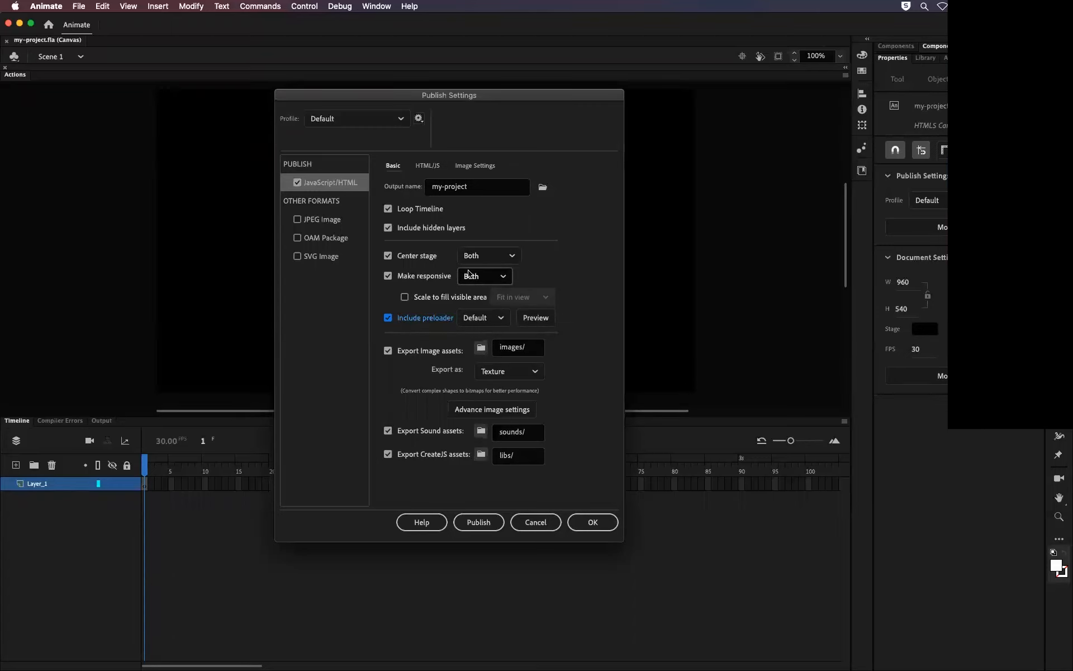
{"action": "left_click", "coordinate": [591, 521]}
Test the movie in the browser with the new publish settings, try resizing the browser window, and return to Animate
{"action": "key", "text": "super+Return"}
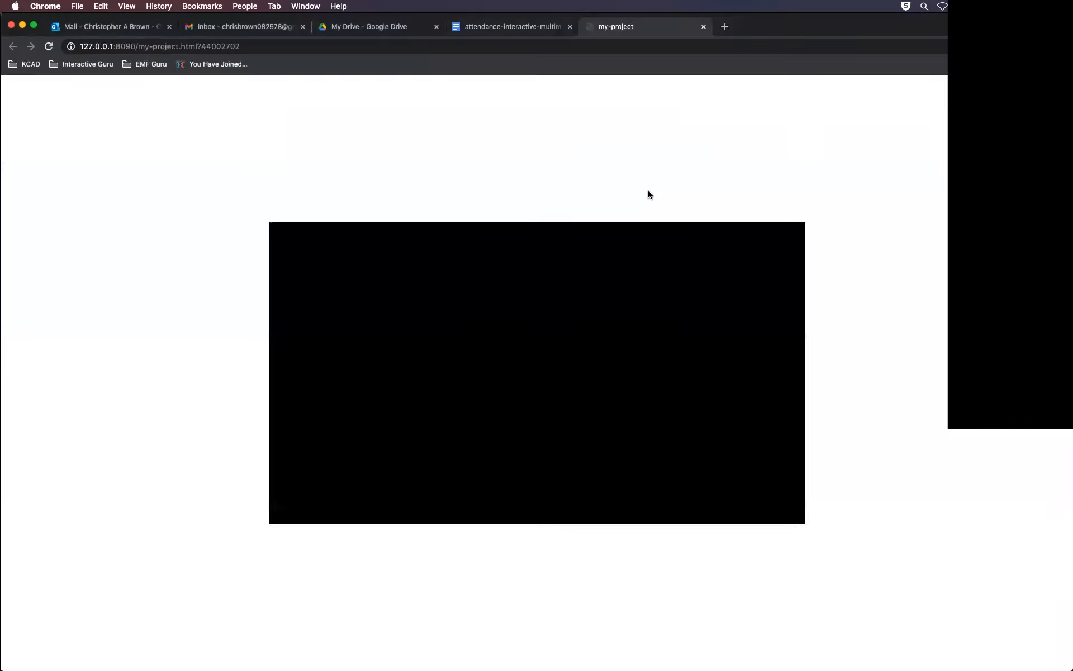
{"action": "mouse_move", "coordinate": [1062, 662]}
{"action": "left_mouse_down"}
{"action": "mouse_move", "coordinate": [915, 555]}
{"action": "mouse_move", "coordinate": [701, 459]}
{"action": "mouse_move", "coordinate": [736, 511]}
{"action": "mouse_move", "coordinate": [571, 439]}
{"action": "mouse_move", "coordinate": [451, 359]}
{"action": "mouse_move", "coordinate": [376, 341]}
{"action": "mouse_move", "coordinate": [268, 340]}
{"action": "mouse_move", "coordinate": [412, 336]}
{"action": "mouse_move", "coordinate": [858, 381]}
{"action": "mouse_move", "coordinate": [975, 563]}
{"action": "mouse_move", "coordinate": [1067, 663]}
{"action": "left_mouse_up"}
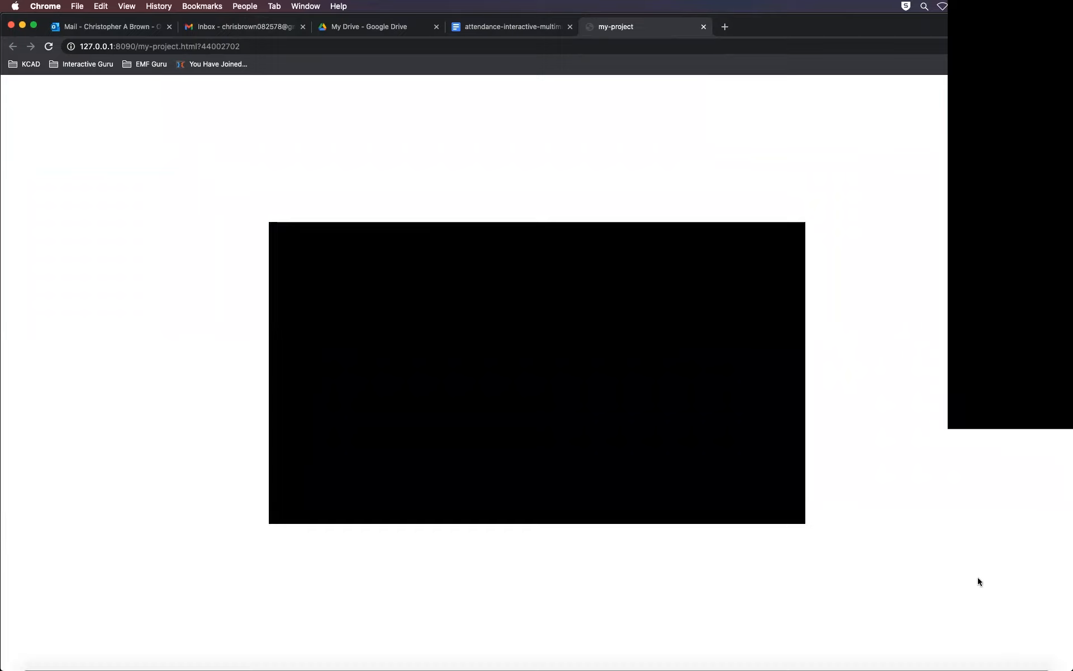
{"action": "key", "text": "super+Tab"}
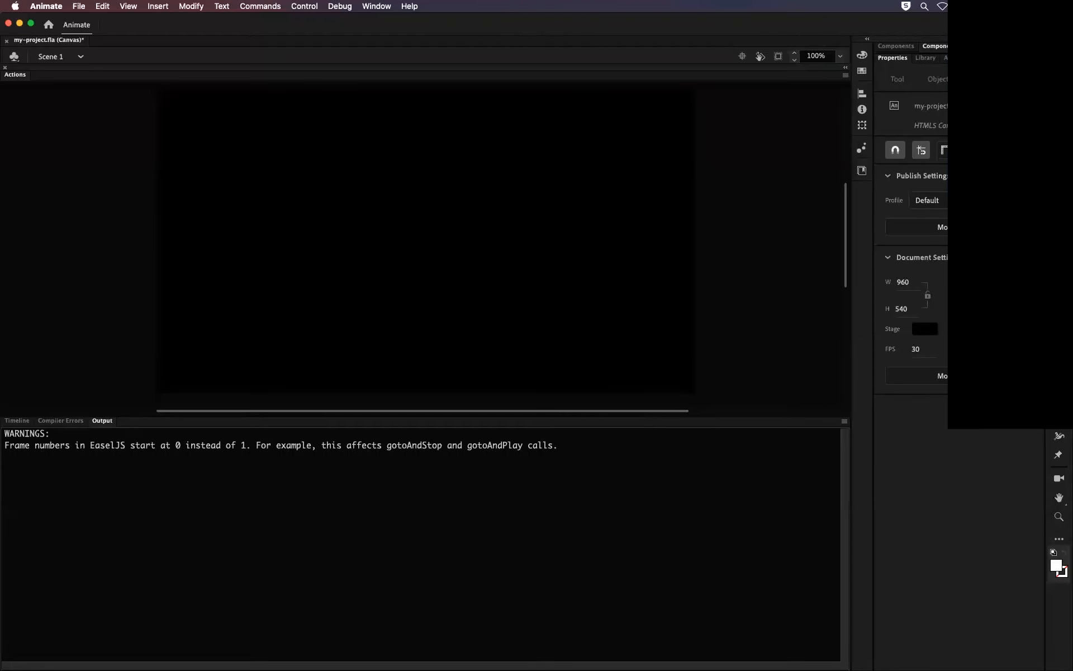
Toggle the Include preloader option in the publish settings, apply them, and test the movie in the browser from the timeline
{"action": "left_click", "coordinate": [928, 227]}
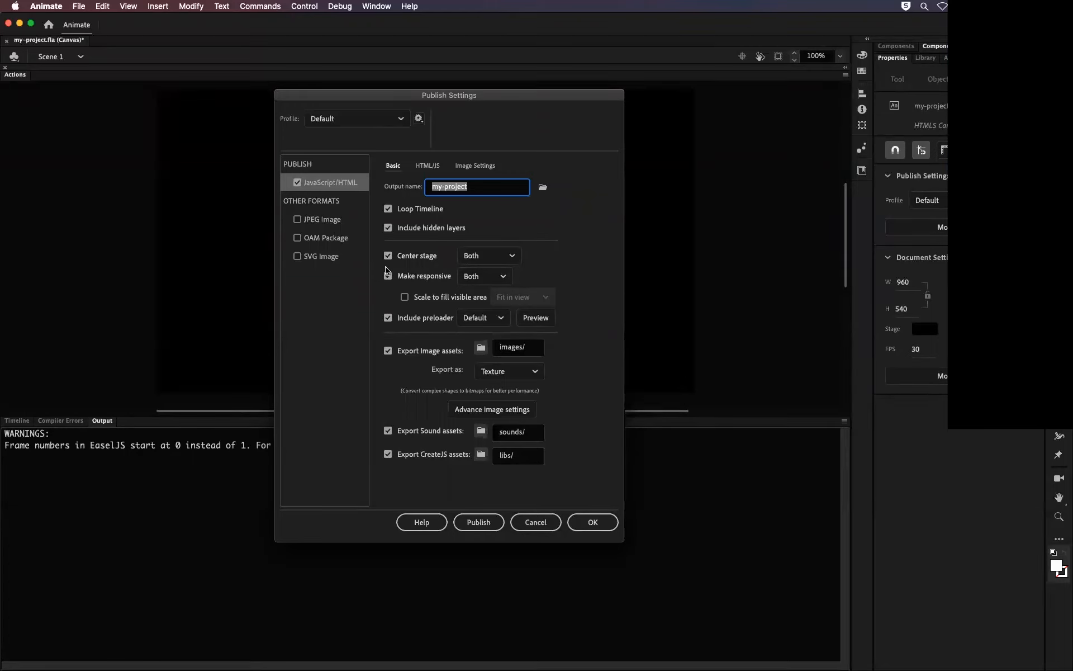
{"action": "left_click", "coordinate": [388, 318]}
{"action": "left_click", "coordinate": [592, 522]}
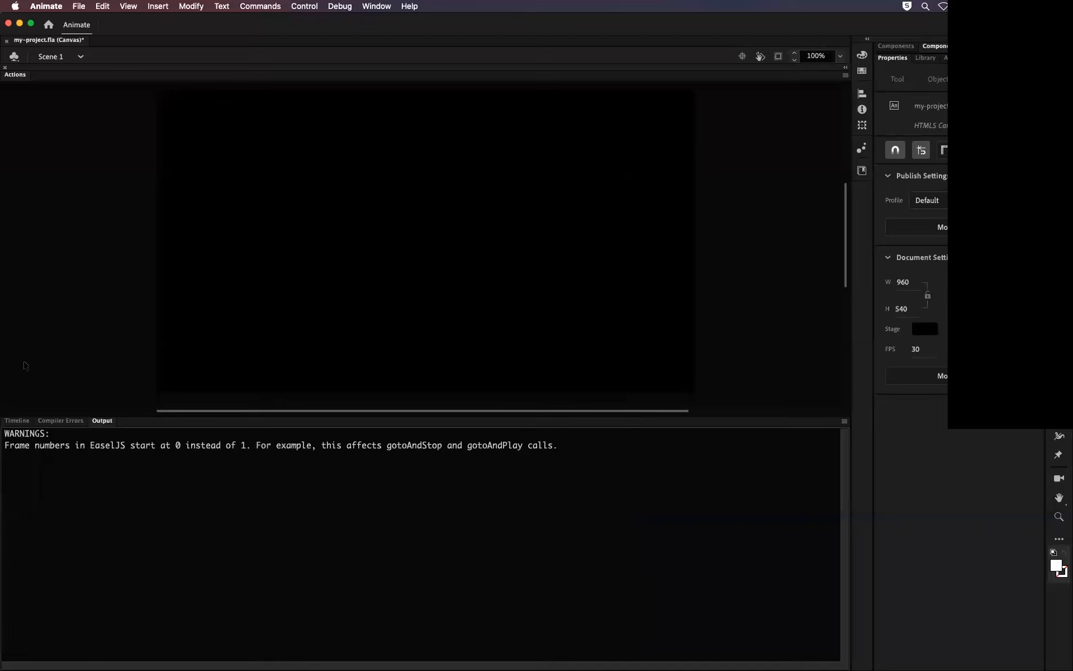
{"action": "left_click", "coordinate": [17, 420]}
{"action": "key", "text": "super+Return"}
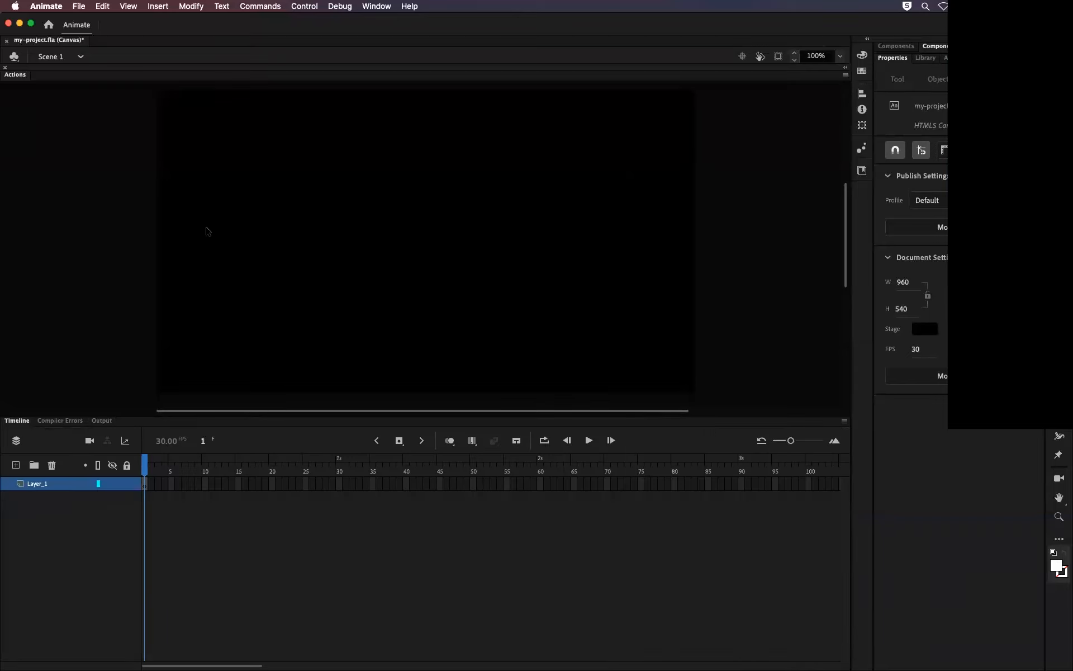
Switch to Finder, examine the published HTML and JavaScript files, the preloader image and the assets folder, and return to Animate
{"action": "key", "text": "super+Tab"}
{"action": "key", "text": "super+Tab"}
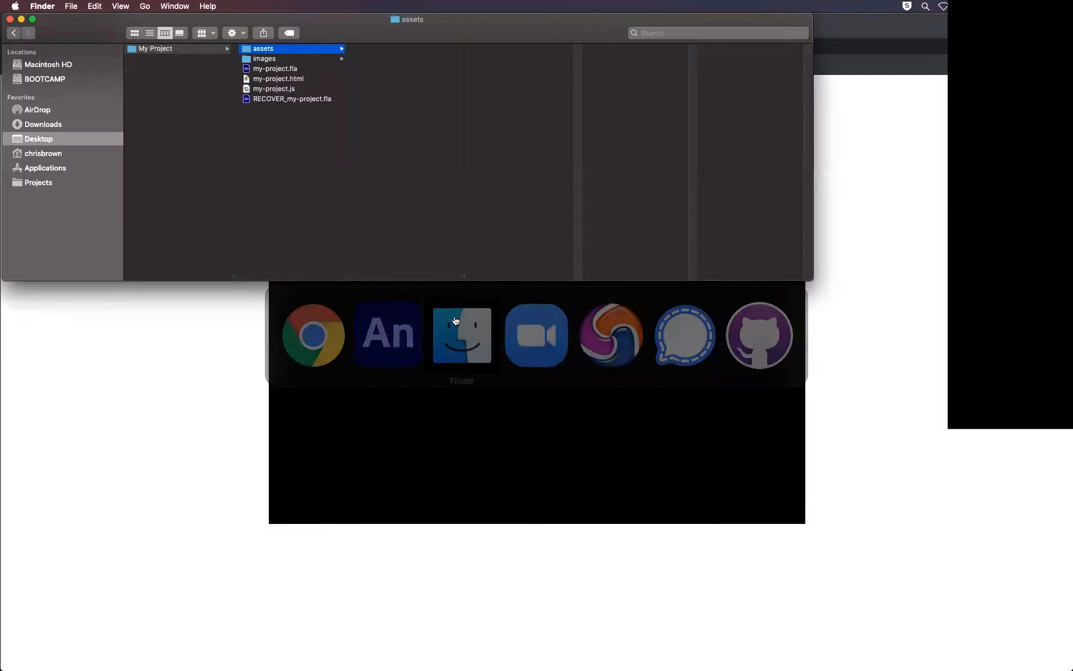
{"action": "left_click", "coordinate": [291, 81]}
{"action": "left_click", "coordinate": [303, 90]}
{"action": "left_click", "coordinate": [300, 81]}
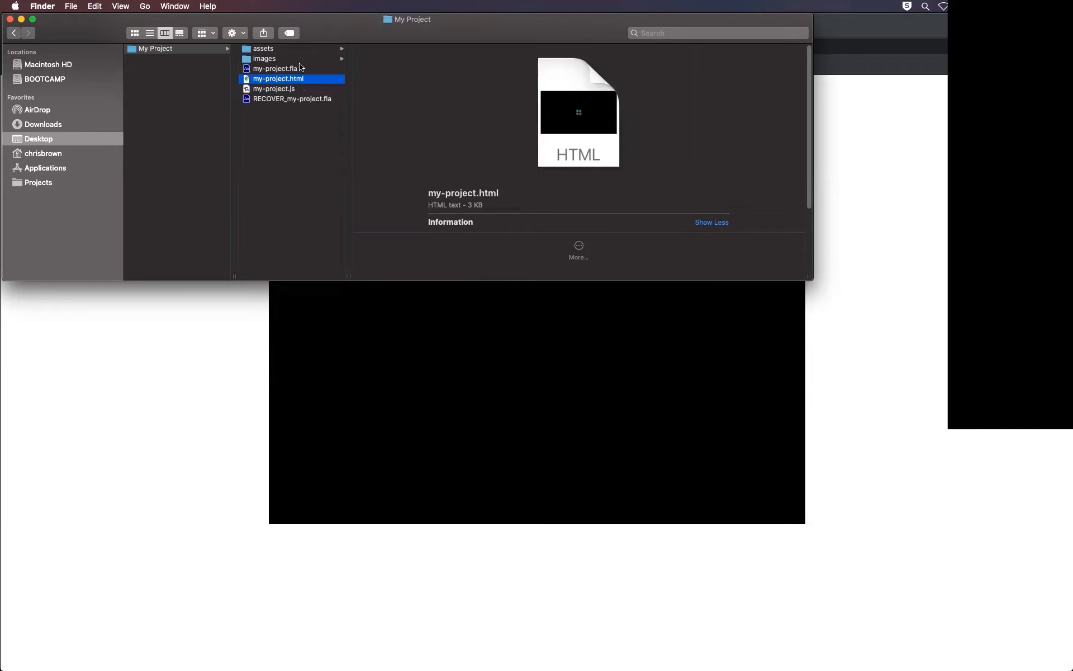
{"action": "left_click", "coordinate": [298, 60]}
{"action": "left_click", "coordinate": [394, 49]}
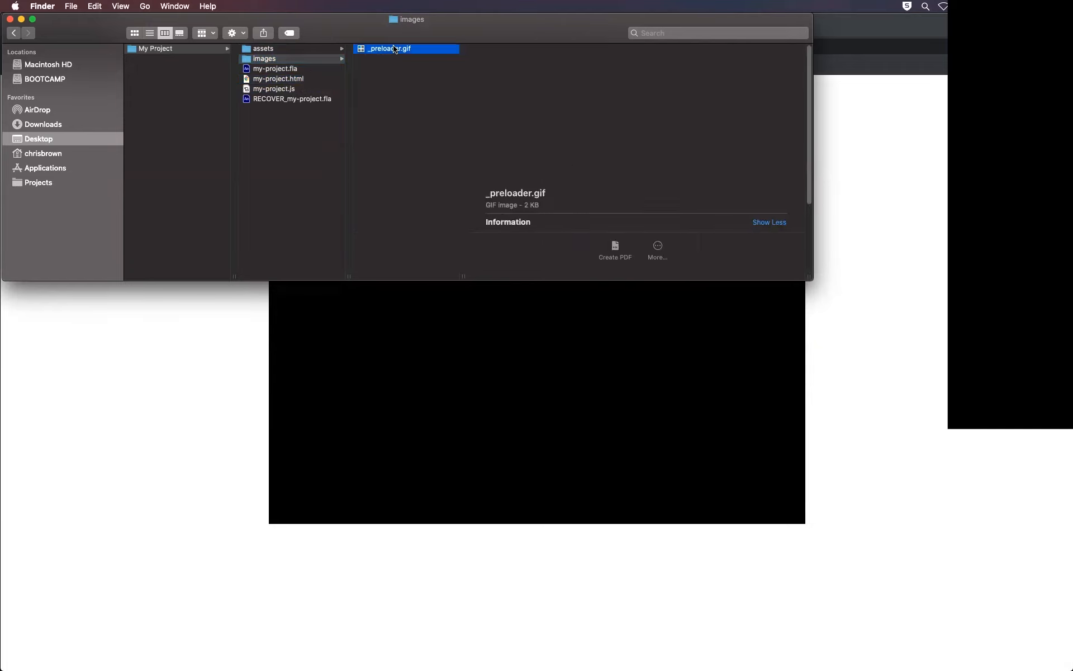
{"action": "left_click", "coordinate": [295, 49]}
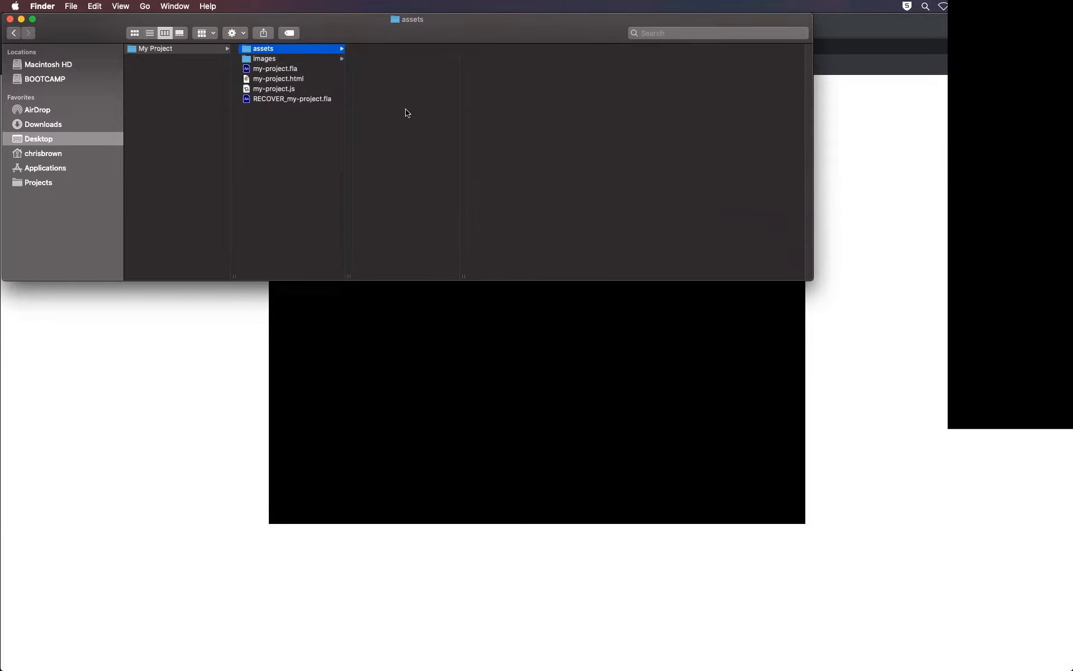
{"action": "left_click", "coordinate": [229, 353]}
{"action": "key", "text": "super+Tab"}
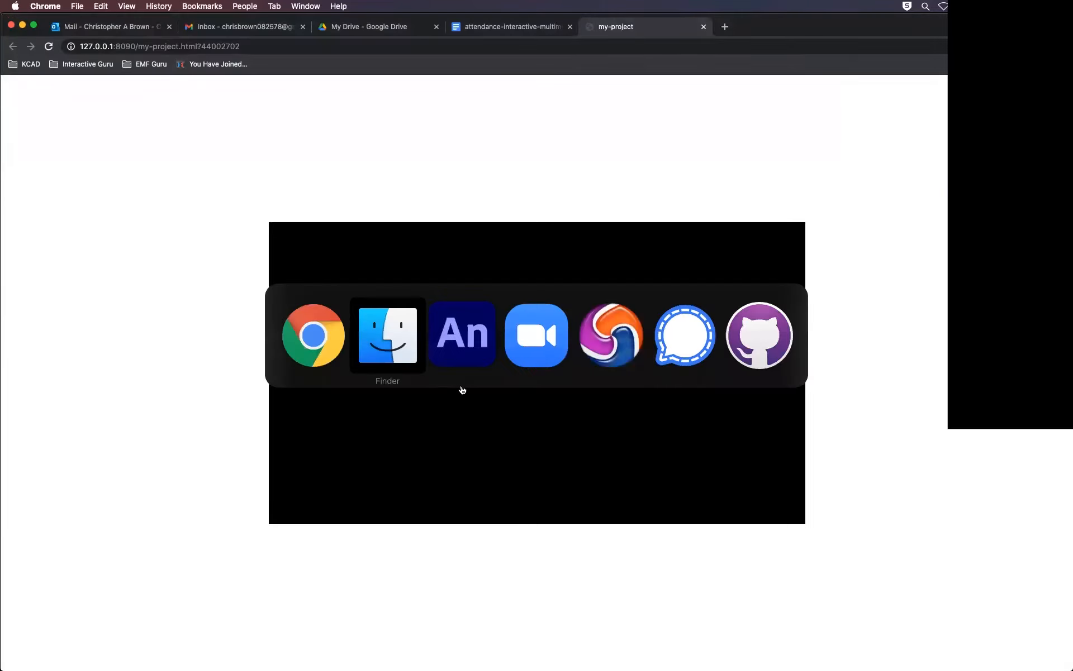
{"action": "left_click", "coordinate": [472, 331]}
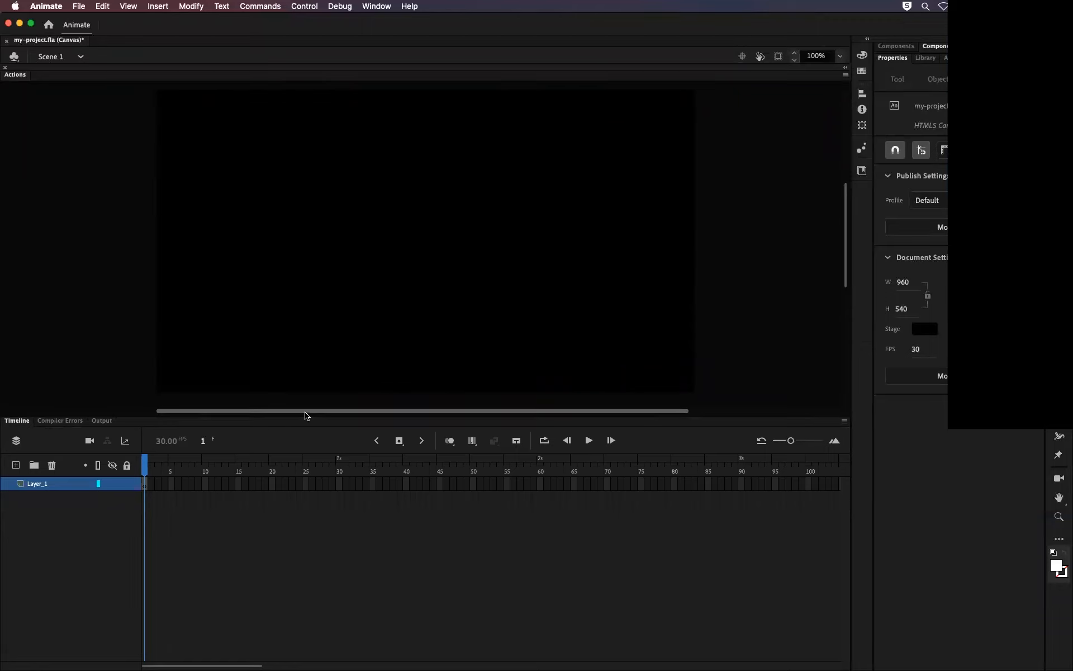
Reduce the height of the timeline area and rename Layer_1 as code
{"action": "left_click_drag", "start_coordinate": [304, 416], "coordinate": [303, 450]}
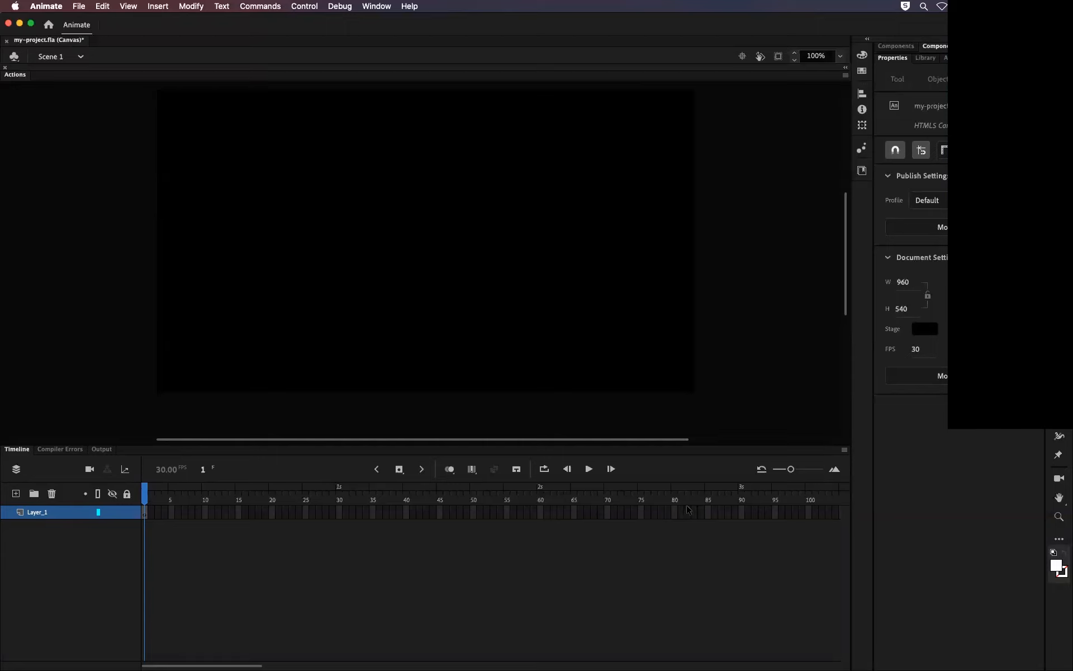
{"action": "double_click", "coordinate": [47, 511]}
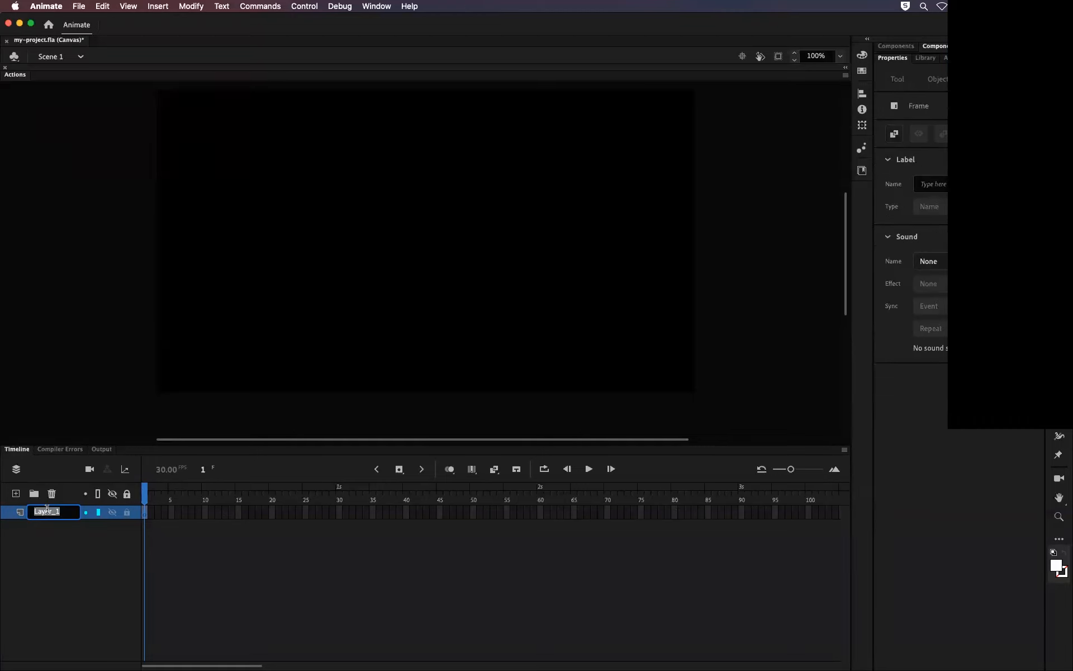
{"action": "type", "text": "code"}
{"action": "key", "text": "Return"}
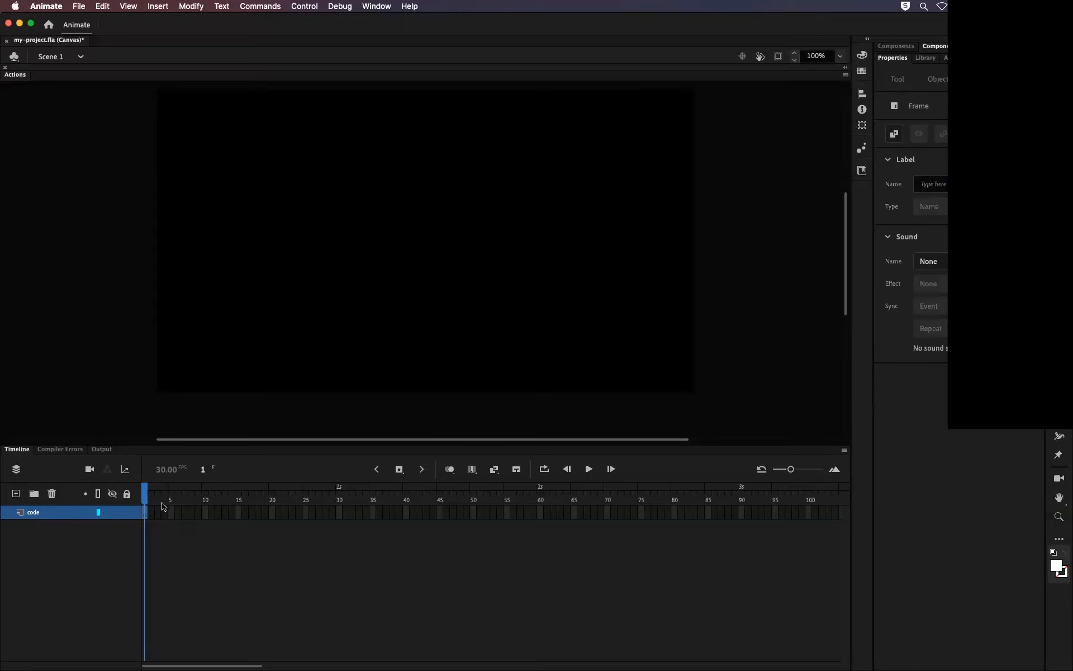
Add a new layer, place it below the code layer, and name it pages
{"action": "left_click", "coordinate": [16, 493]}
{"action": "left_click", "coordinate": [43, 511]}
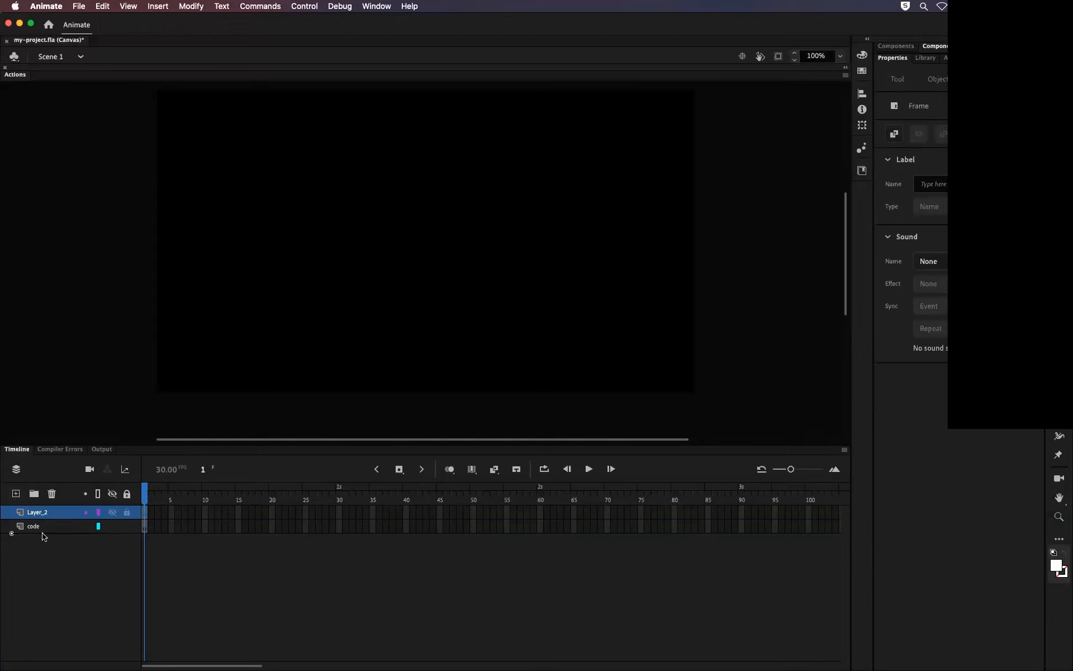
{"action": "left_click_drag", "start_coordinate": [44, 536], "coordinate": [45, 535]}
{"action": "double_click", "coordinate": [52, 526]}
{"action": "type", "text": "pages"}
{"action": "key", "text": "Return"}
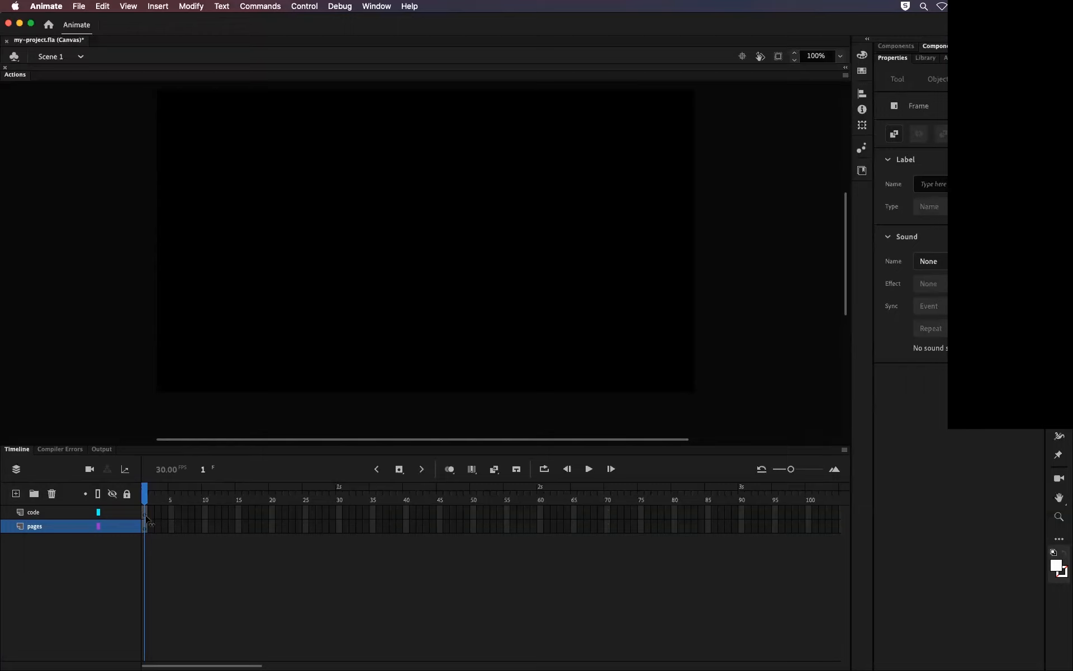
Extend both the code and pages layers to frame 100
{"action": "left_click", "coordinate": [147, 491]}
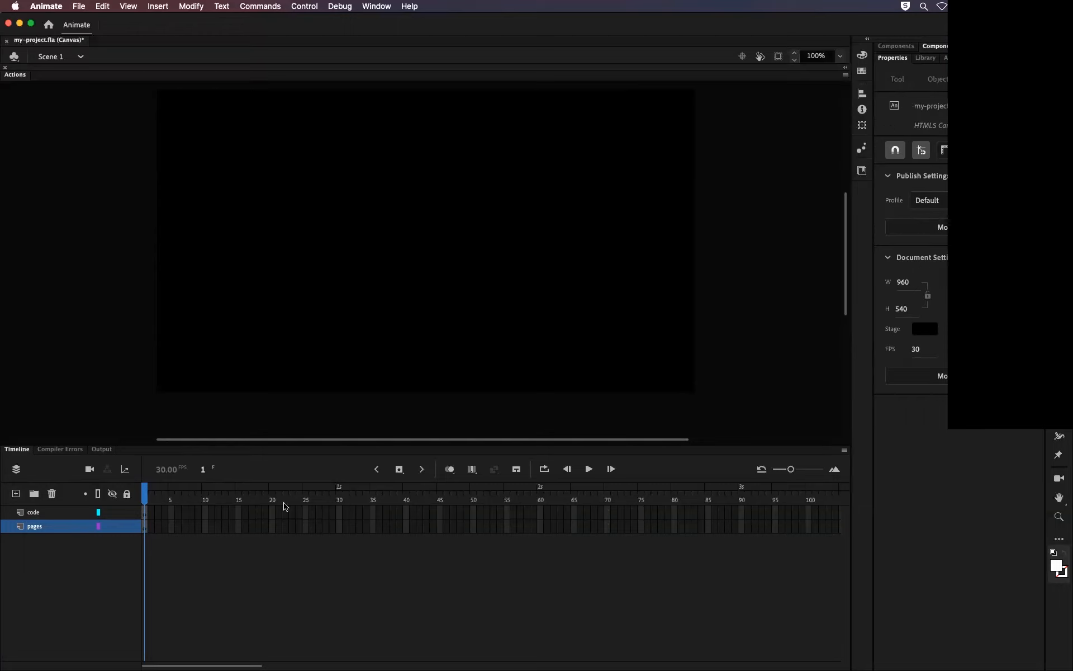
{"action": "left_click_drag", "start_coordinate": [809, 512], "coordinate": [813, 528]}
{"action": "key", "text": "F5"}
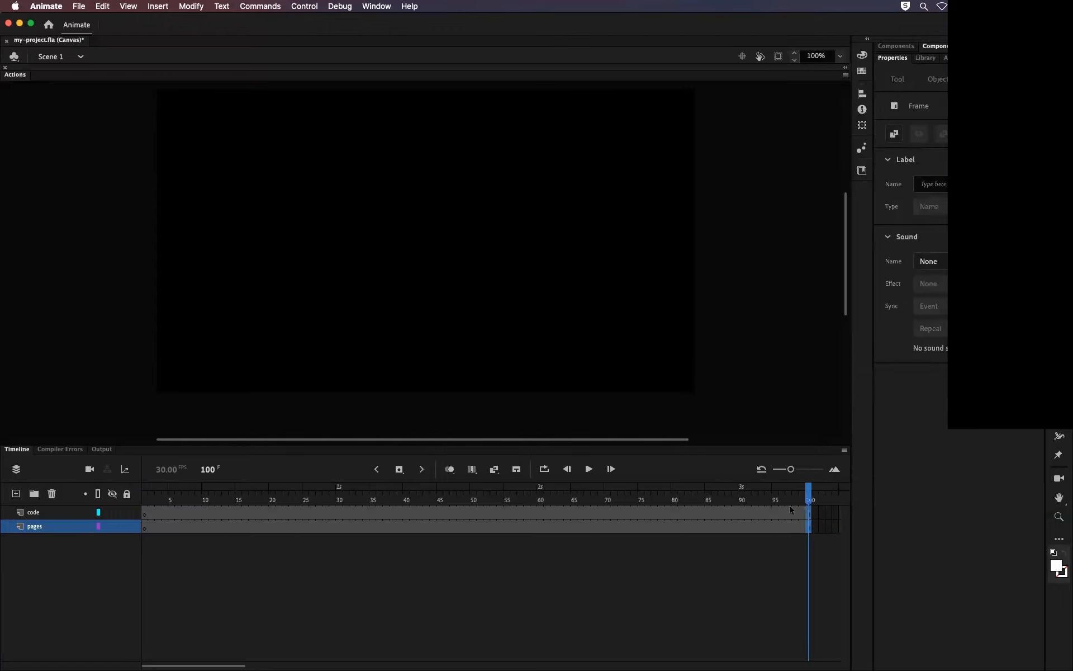
{"action": "left_click_drag", "start_coordinate": [808, 495], "coordinate": [146, 517]}
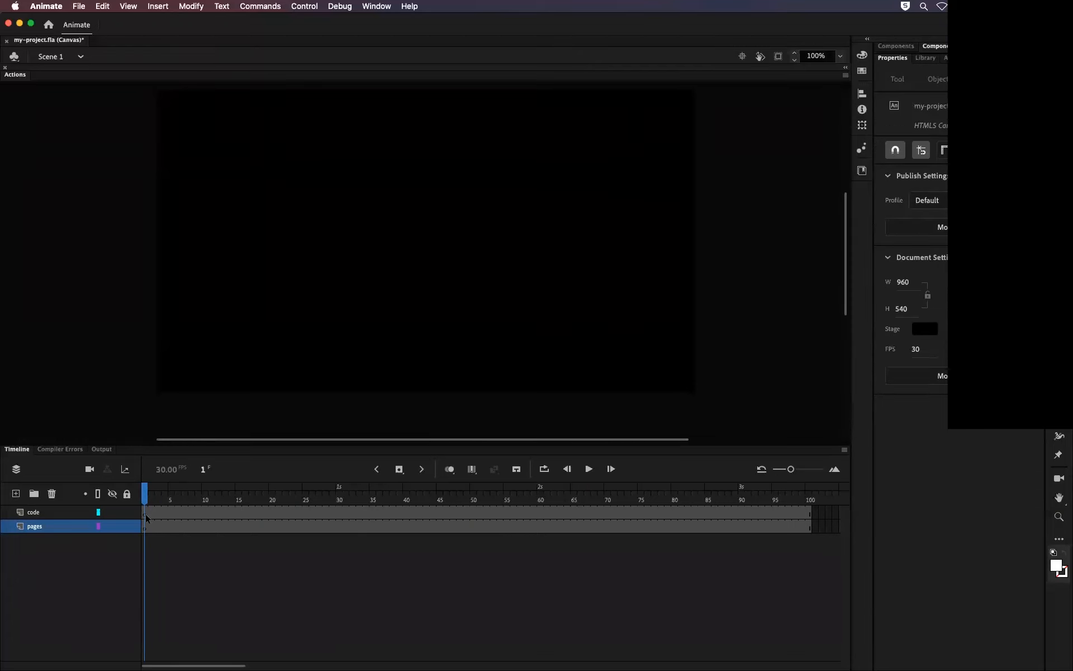
{"action": "left_click", "coordinate": [146, 513]}
{"action": "left_click", "coordinate": [240, 514]}
{"action": "left_click", "coordinate": [336, 510]}
{"action": "left_click", "coordinate": [440, 510]}
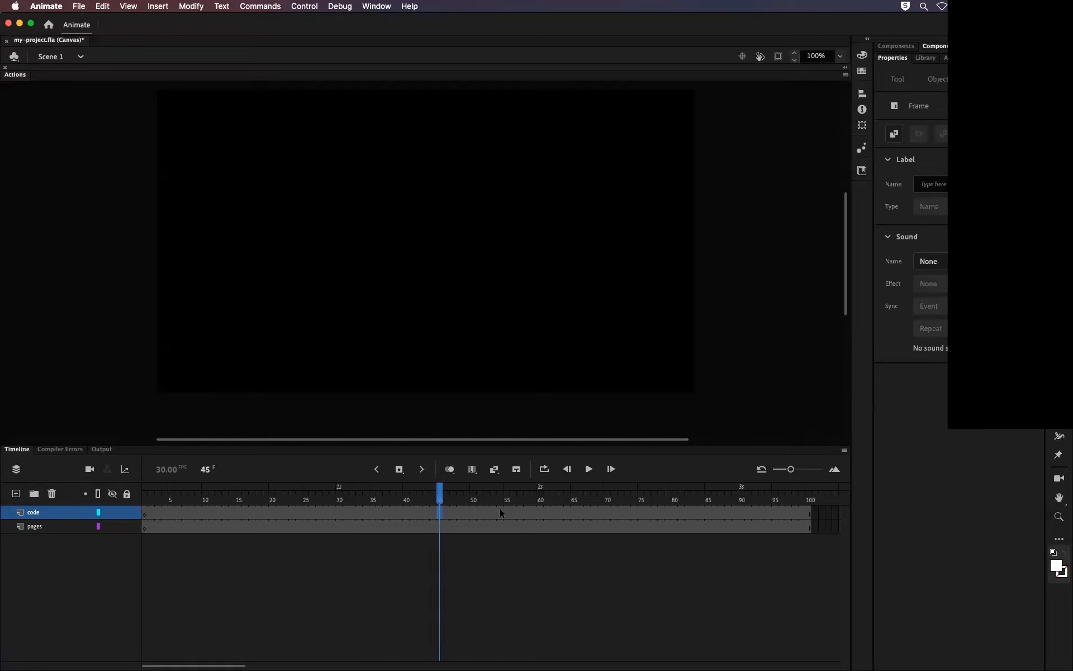
{"action": "left_click", "coordinate": [537, 511]}
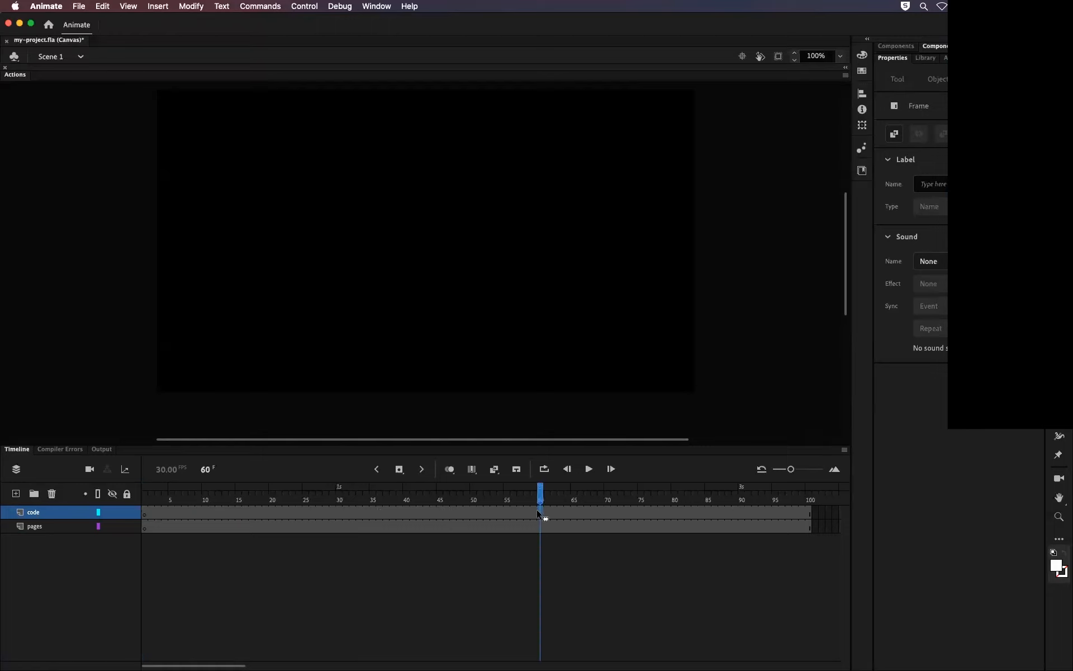
Give frame 1 of the code layer the frame label splash
{"action": "left_click", "coordinate": [146, 511]}
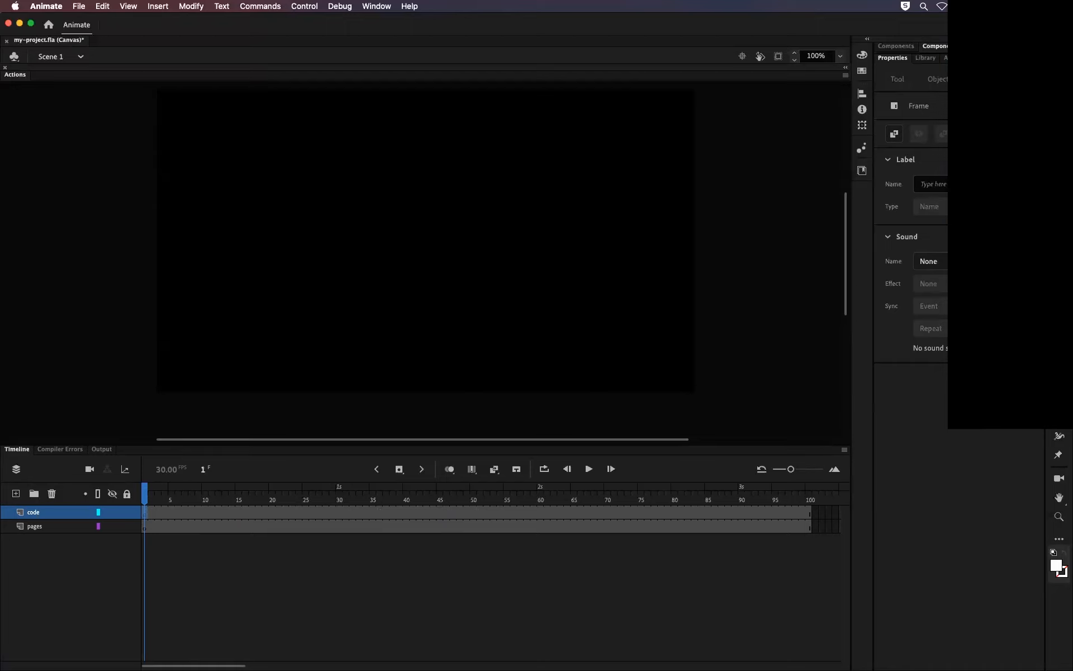
{"action": "left_click", "coordinate": [930, 184]}
{"action": "type", "text": "splash"}
{"action": "key", "text": "Return"}
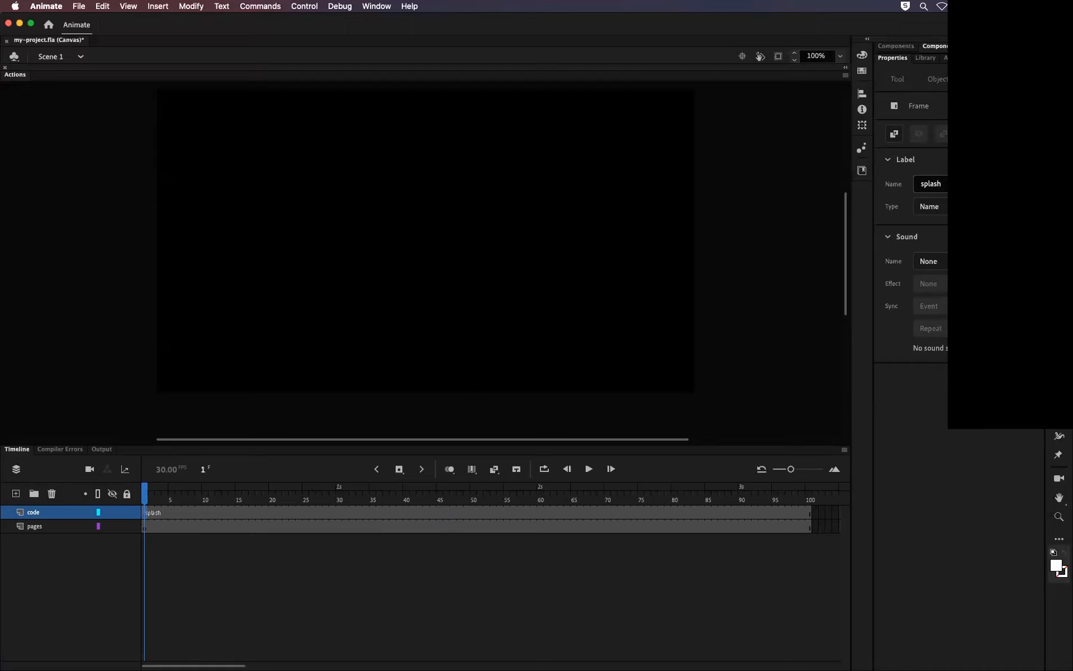
Insert a keyframe at frame 30 of the code layer and label it home
{"action": "left_click_drag", "start_coordinate": [146, 500], "coordinate": [339, 484]}
{"action": "left_click", "coordinate": [145, 510]}
{"action": "left_click", "coordinate": [341, 511]}
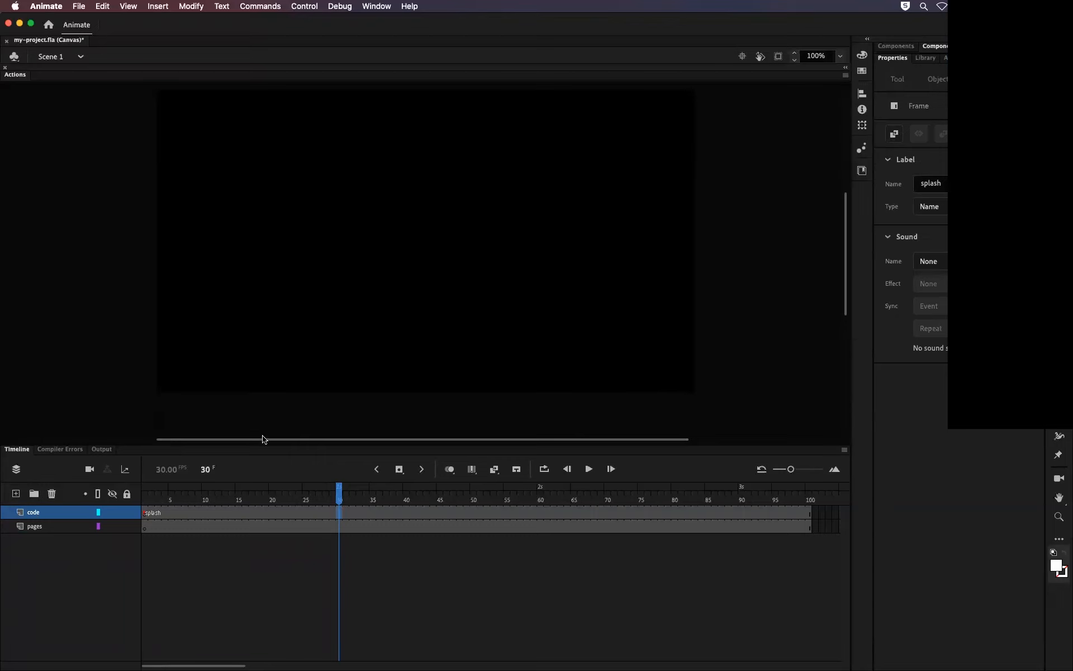
{"action": "left_click", "coordinate": [205, 513]}
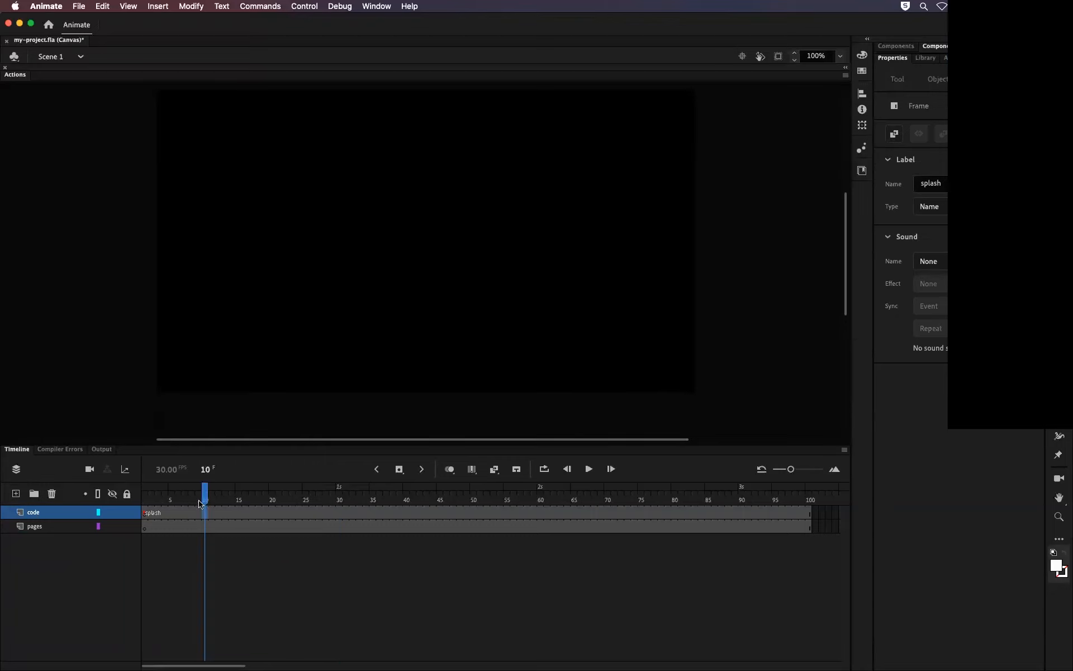
{"action": "left_click", "coordinate": [339, 505]}
{"action": "left_click", "coordinate": [342, 512]}
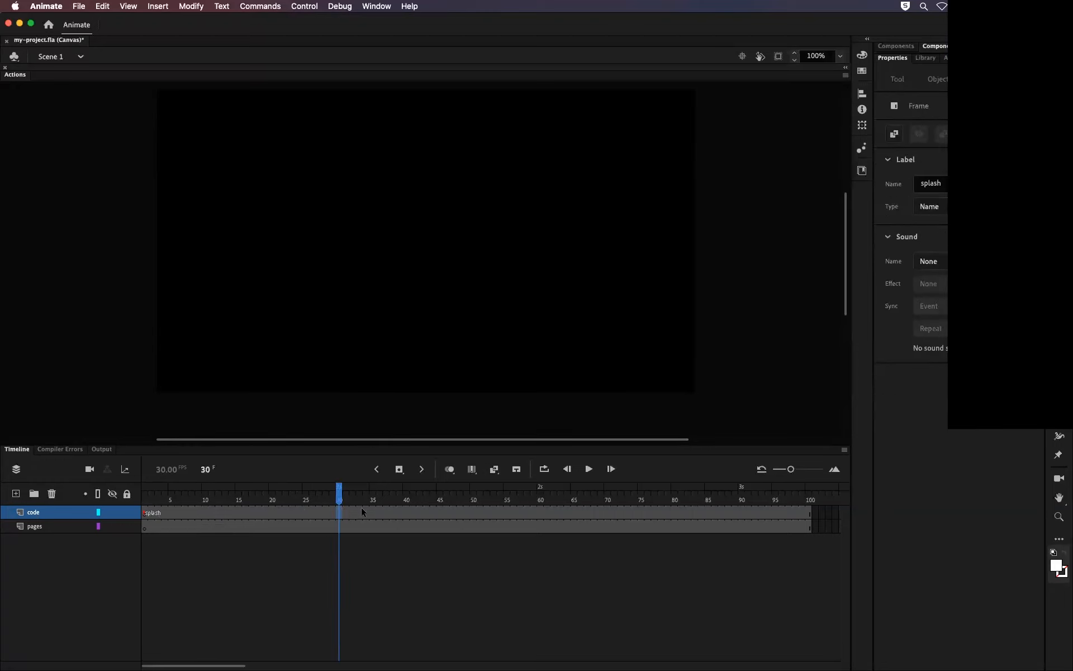
{"action": "key", "text": "F6"}
{"action": "left_click", "coordinate": [938, 183]}
{"action": "type", "text": "home"}
{"action": "key", "text": "Return"}
Insert a blank keyframe at frame 60 of the code layer and label it main
{"action": "left_click", "coordinate": [539, 510]}
{"action": "key", "text": "F7"}
{"action": "left_click", "coordinate": [931, 186]}
{"action": "type", "text": "main"}
{"action": "key", "text": "Return"}
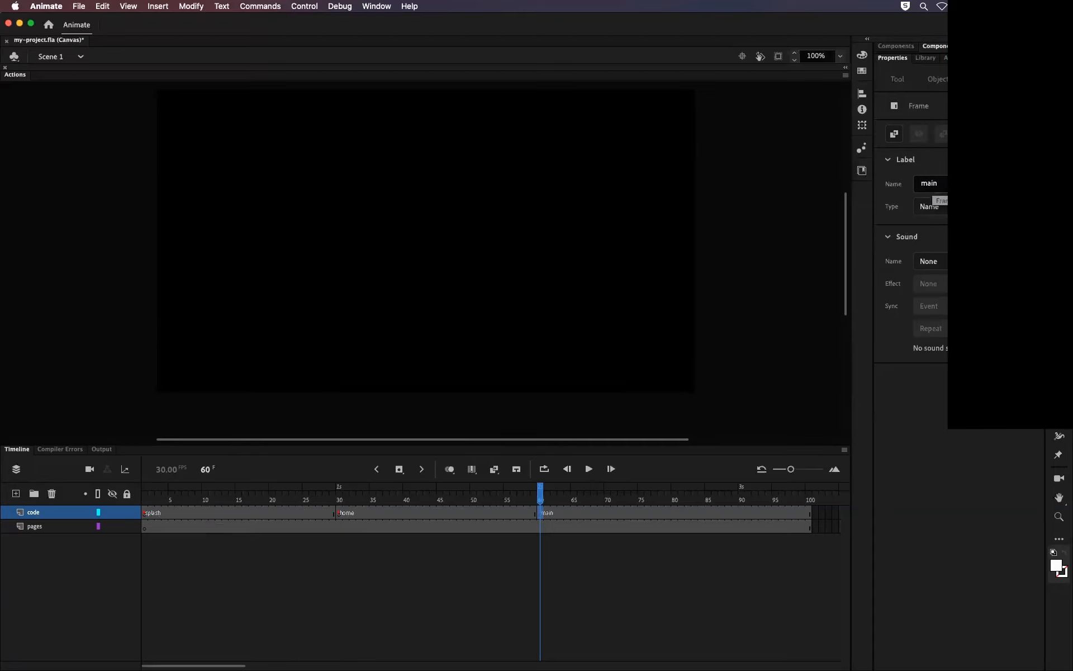
Insert a keyframe at frame 90 of the code layer and label it credits
{"action": "left_click_drag", "start_coordinate": [576, 487], "coordinate": [741, 486]}
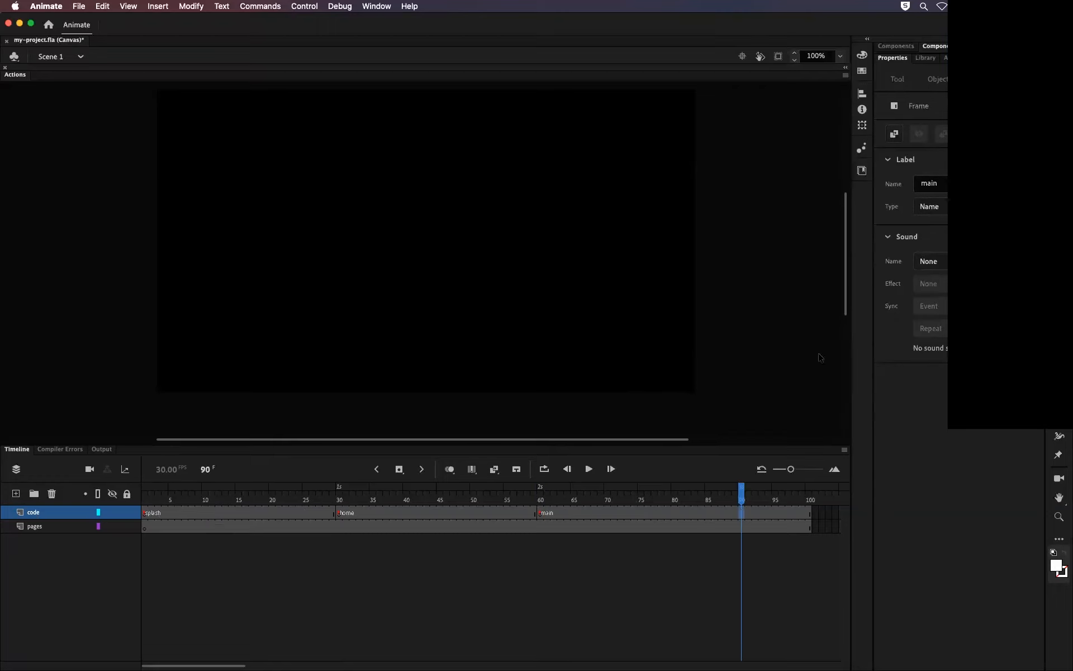
{"action": "left_click", "coordinate": [755, 513]}
{"action": "left_click", "coordinate": [738, 513]}
{"action": "left_click", "coordinate": [942, 184]}
{"action": "type", "text": "credits"}
{"action": "key", "text": "Return"}
Move the playhead through the splash, home, main and credits sections and return it to frame 1
{"action": "left_click", "coordinate": [152, 501]}
{"action": "left_click", "coordinate": [326, 502]}
{"action": "left_click_drag", "start_coordinate": [532, 499], "coordinate": [552, 496]}
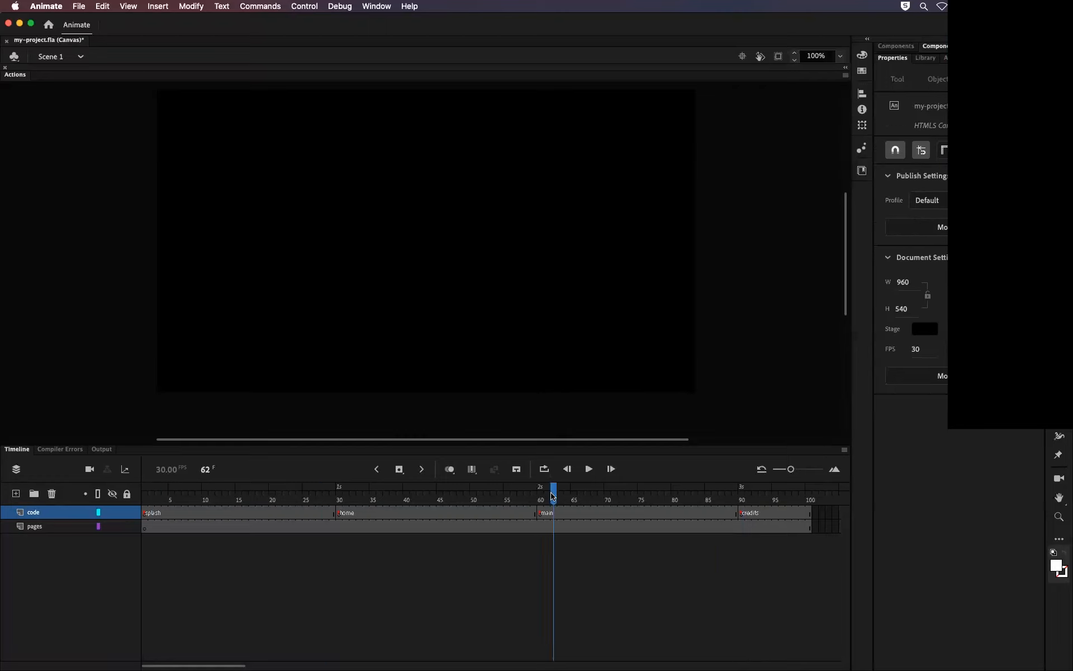
{"action": "left_click", "coordinate": [749, 494]}
{"action": "left_click", "coordinate": [144, 500]}
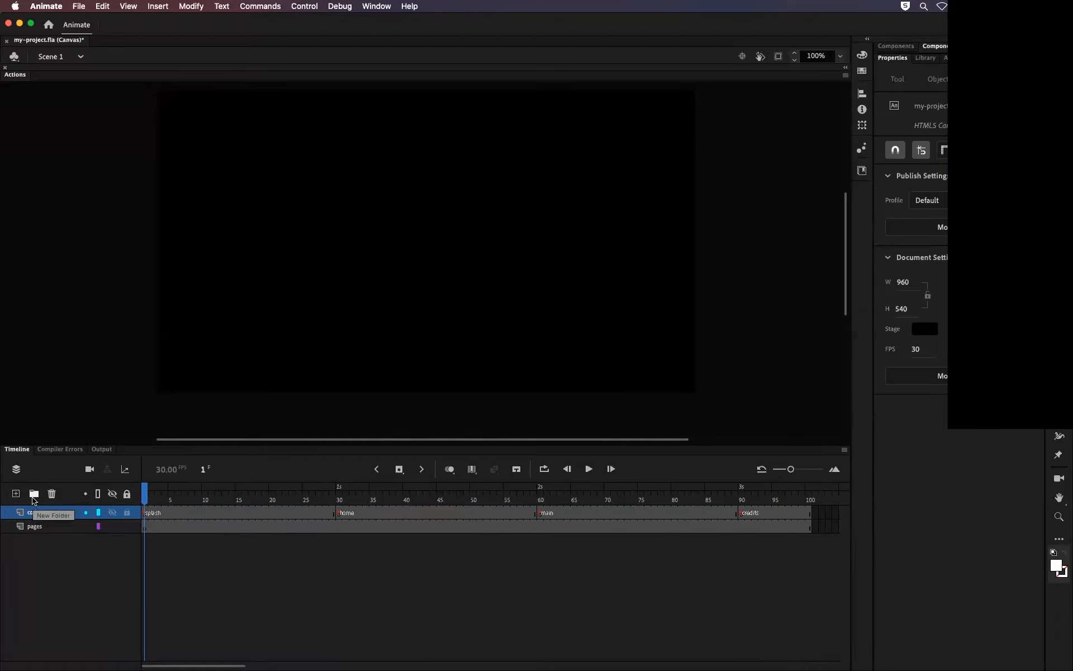
{"action": "left_click_drag", "start_coordinate": [150, 496], "coordinate": [465, 507]}
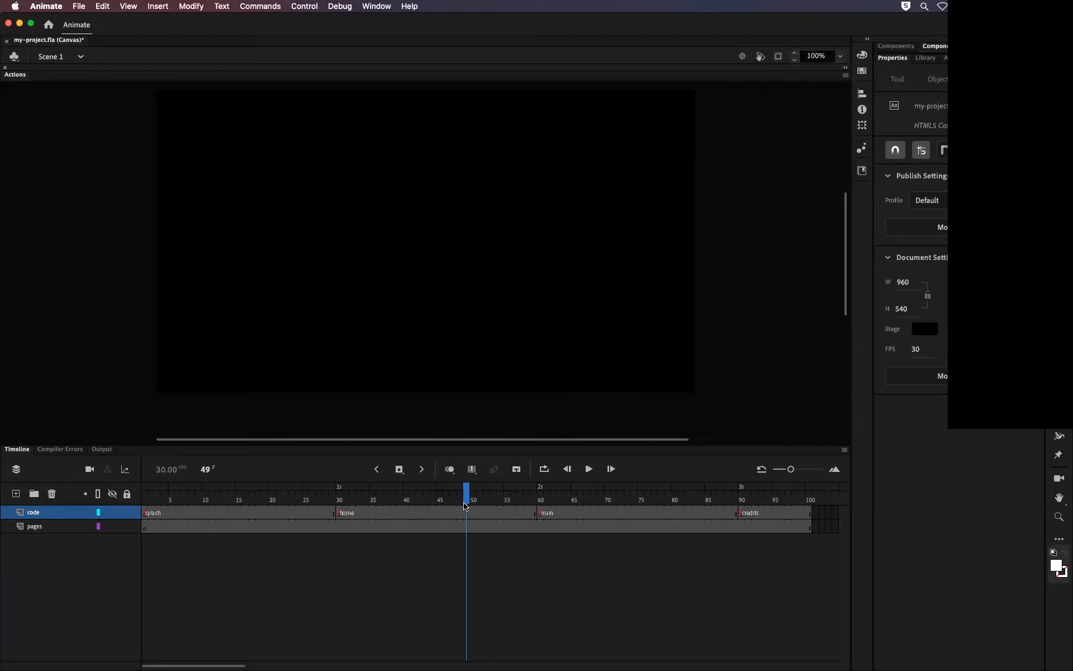
{"action": "left_click_drag", "start_coordinate": [466, 498], "coordinate": [144, 488]}
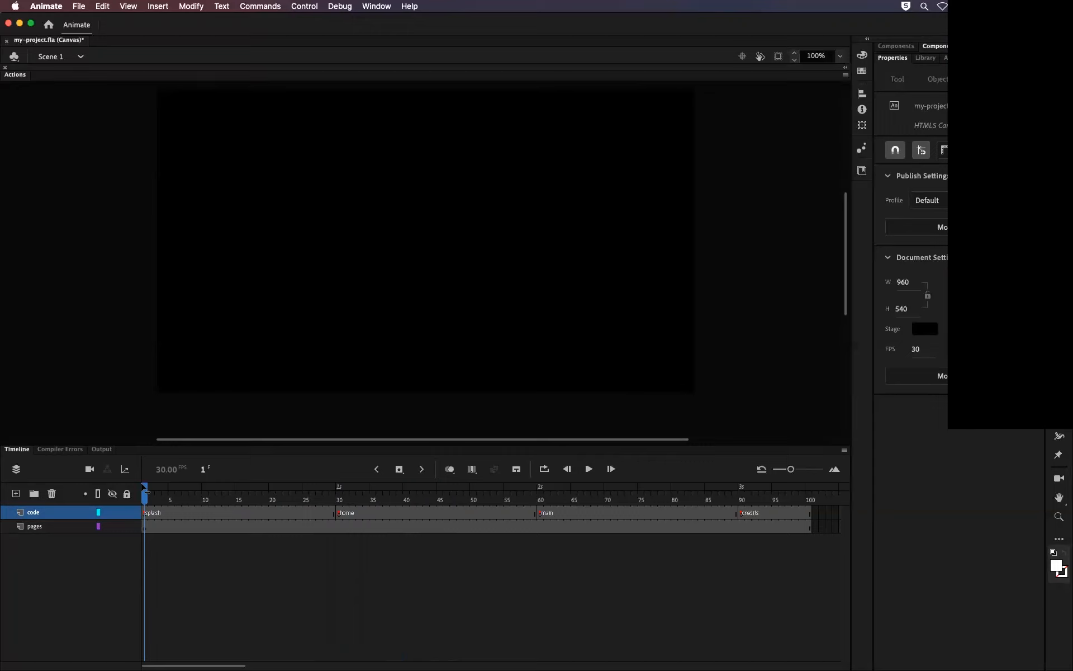
Insert keyframes at frames 30, 60 and 90 of the pages layer, matching the labelled sections
{"action": "left_click", "coordinate": [339, 525]}
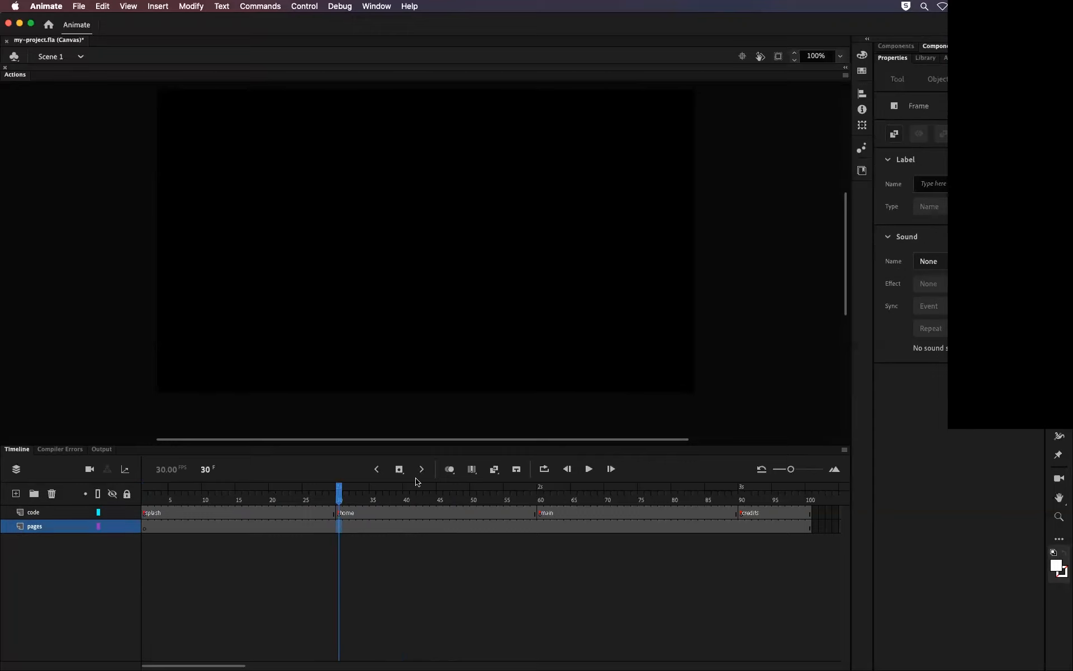
{"action": "left_click", "coordinate": [741, 494]}
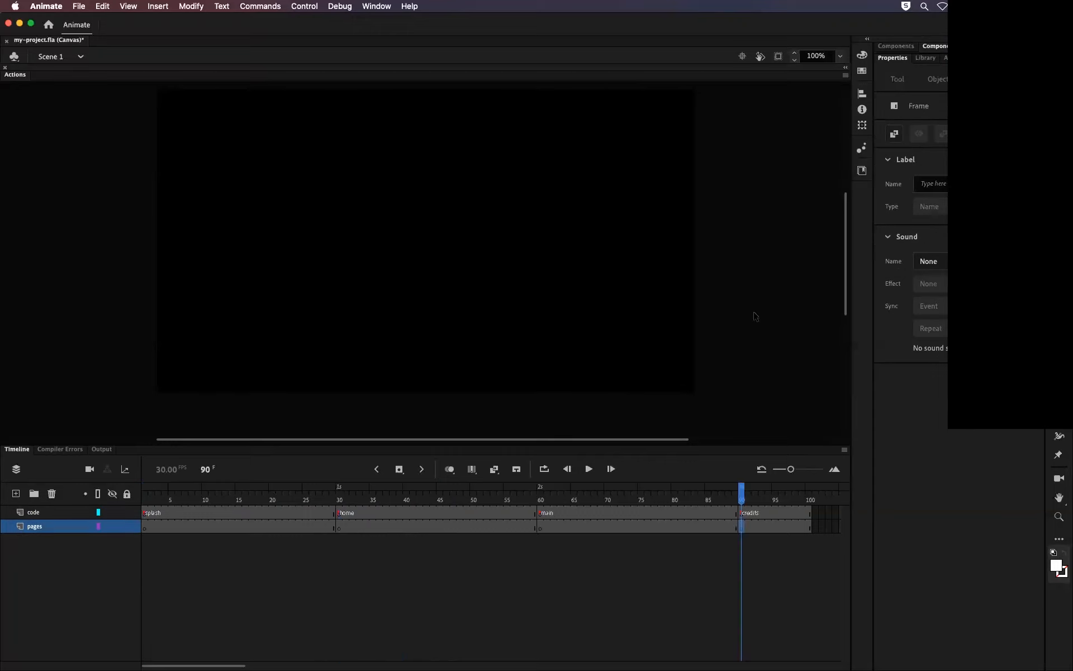
{"action": "left_click", "coordinate": [291, 588]}
Draw a dark teal (#003333) rectangle about 302 by 268 on the pages layer at frame 1, in the splash section
{"action": "left_click", "coordinate": [147, 528]}
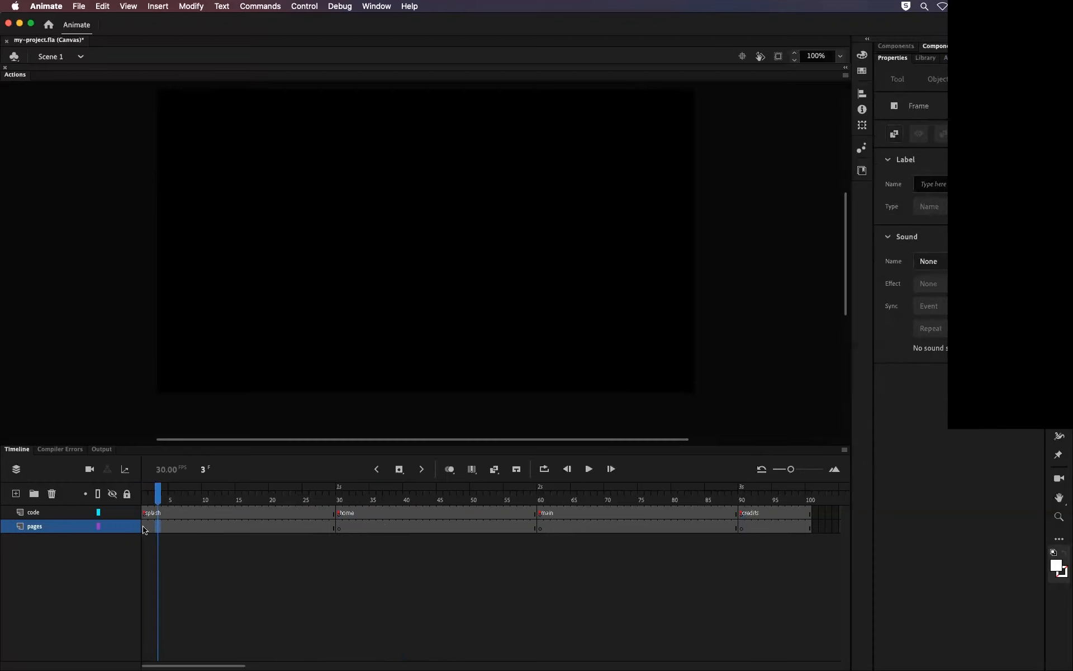
{"action": "key", "text": "r"}
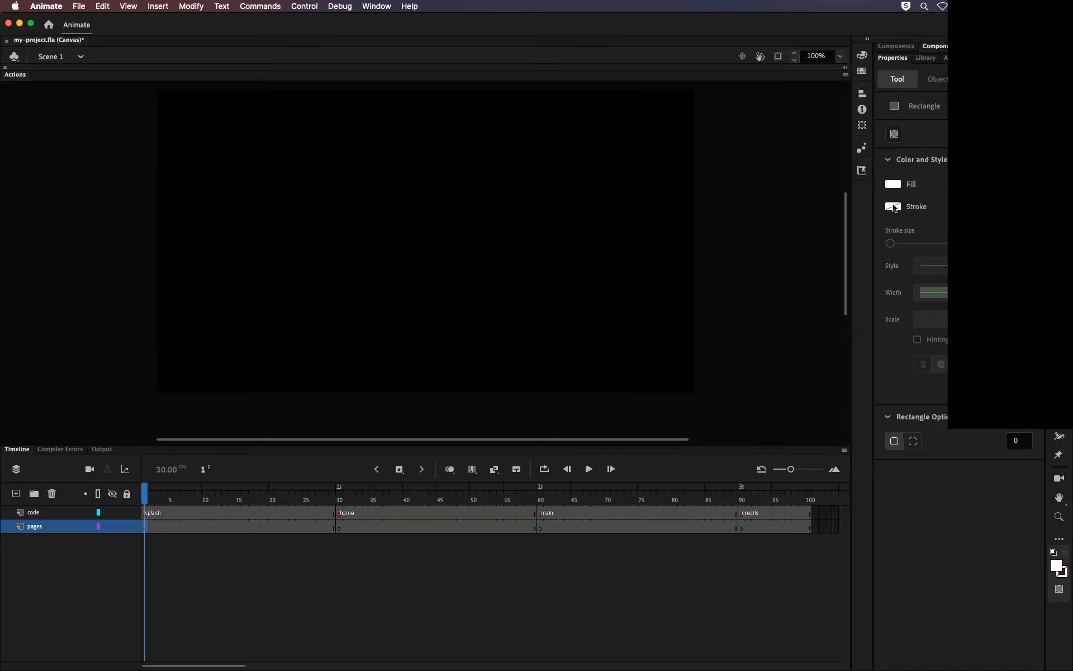
{"action": "left_click", "coordinate": [893, 184]}
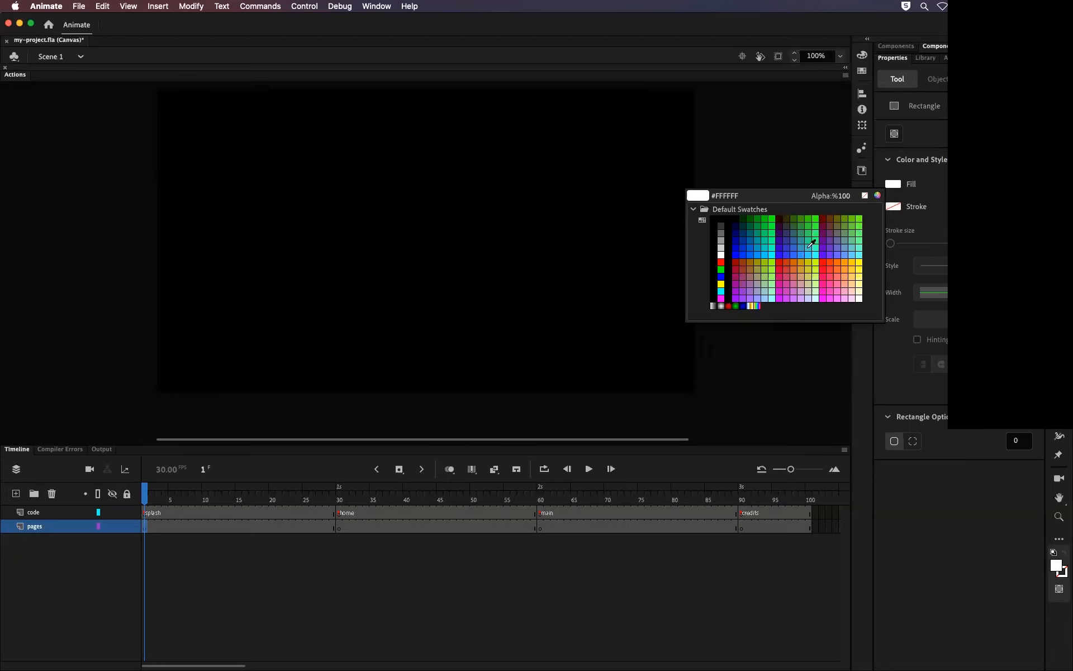
{"action": "left_click", "coordinate": [742, 223]}
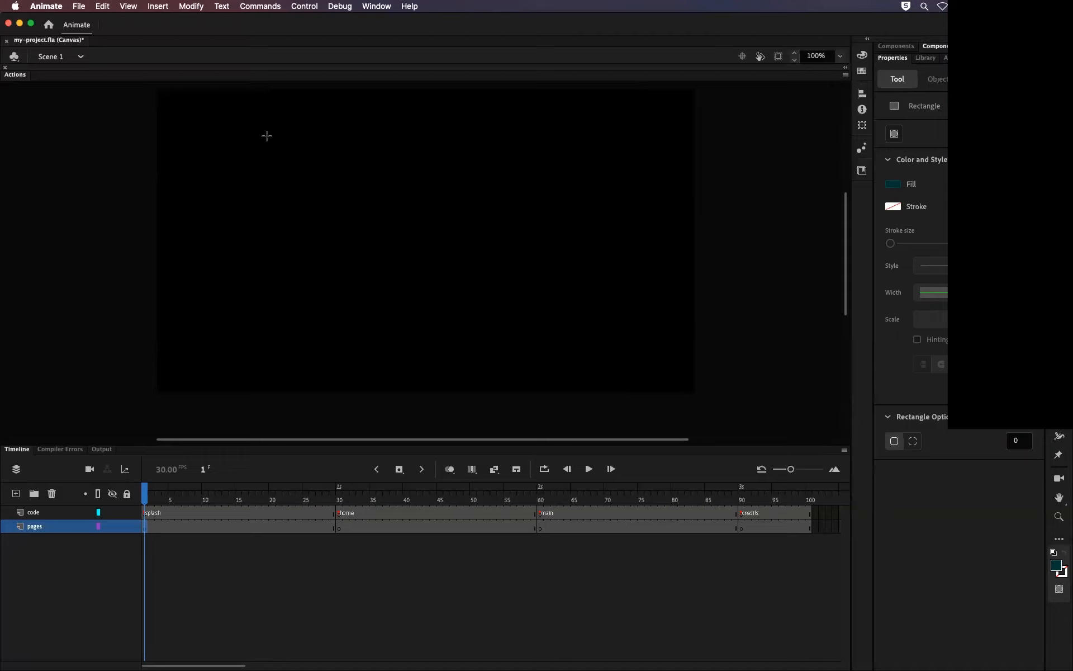
{"action": "left_click_drag", "start_coordinate": [267, 135], "coordinate": [435, 285]}
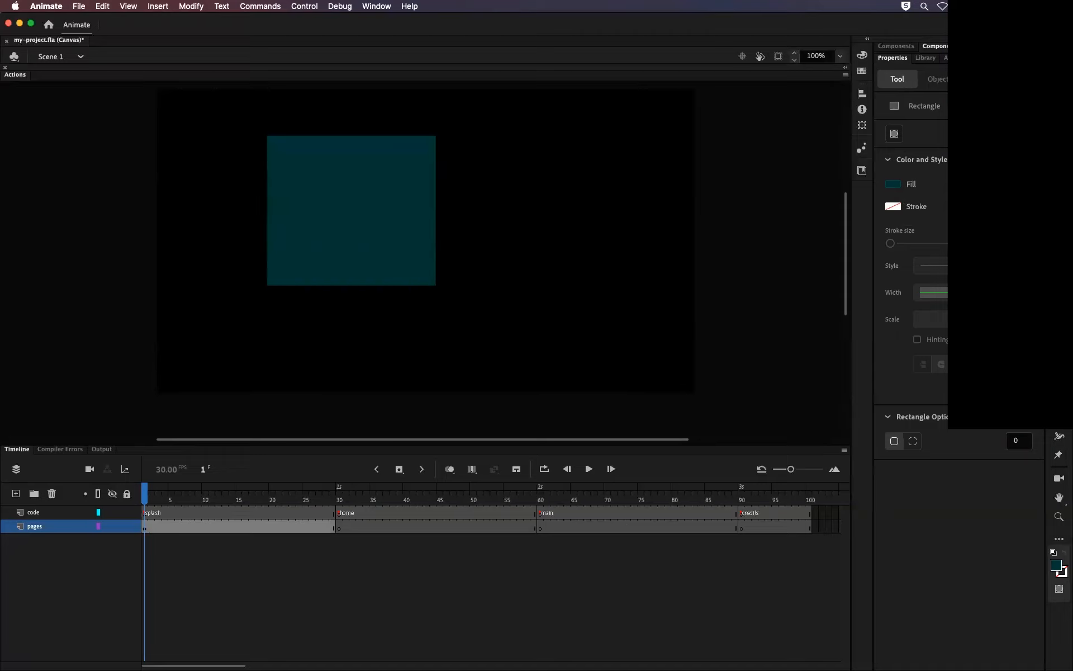
Align the teal rectangle to the left and top edges of the stage
{"action": "key", "text": "v"}
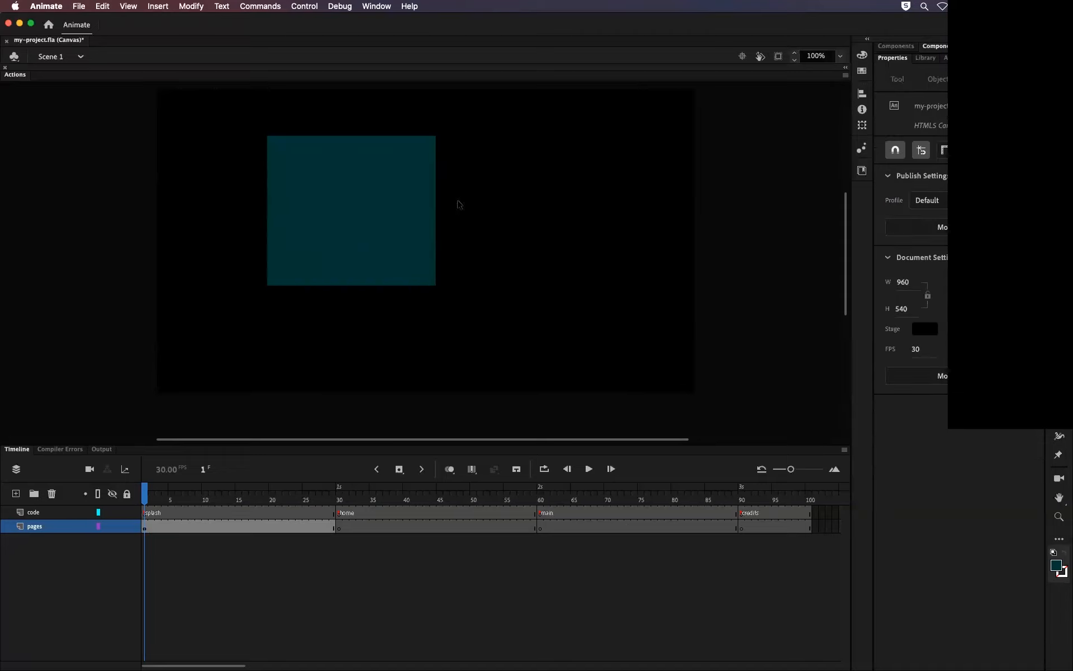
{"action": "left_click", "coordinate": [349, 225]}
{"action": "left_click", "coordinate": [862, 93]}
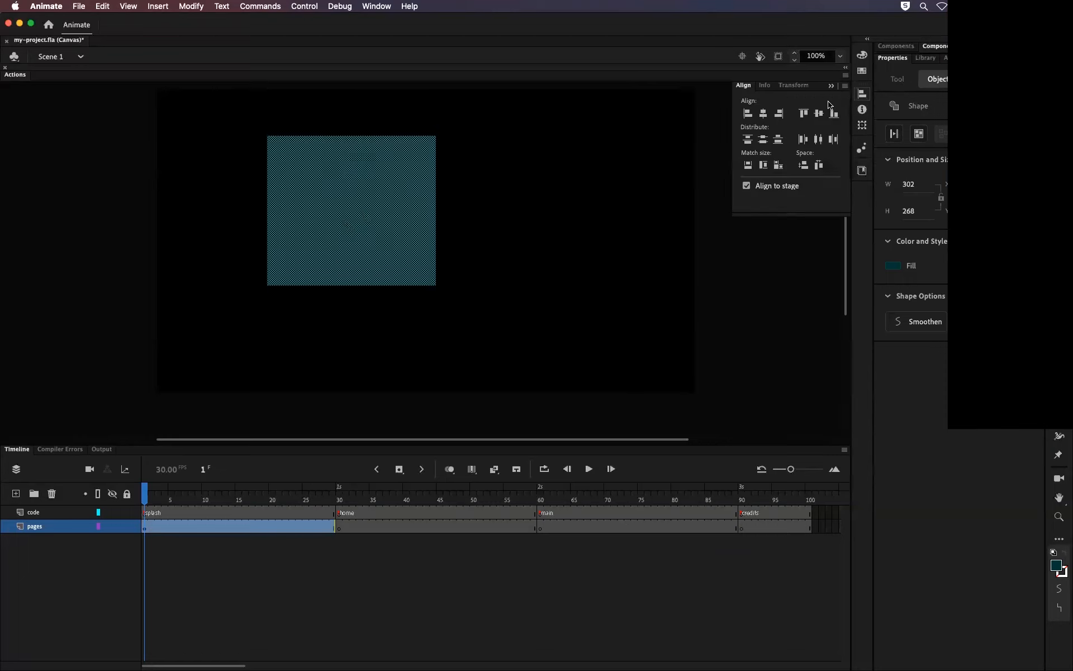
{"action": "left_click", "coordinate": [748, 113]}
{"action": "left_click", "coordinate": [804, 114]}
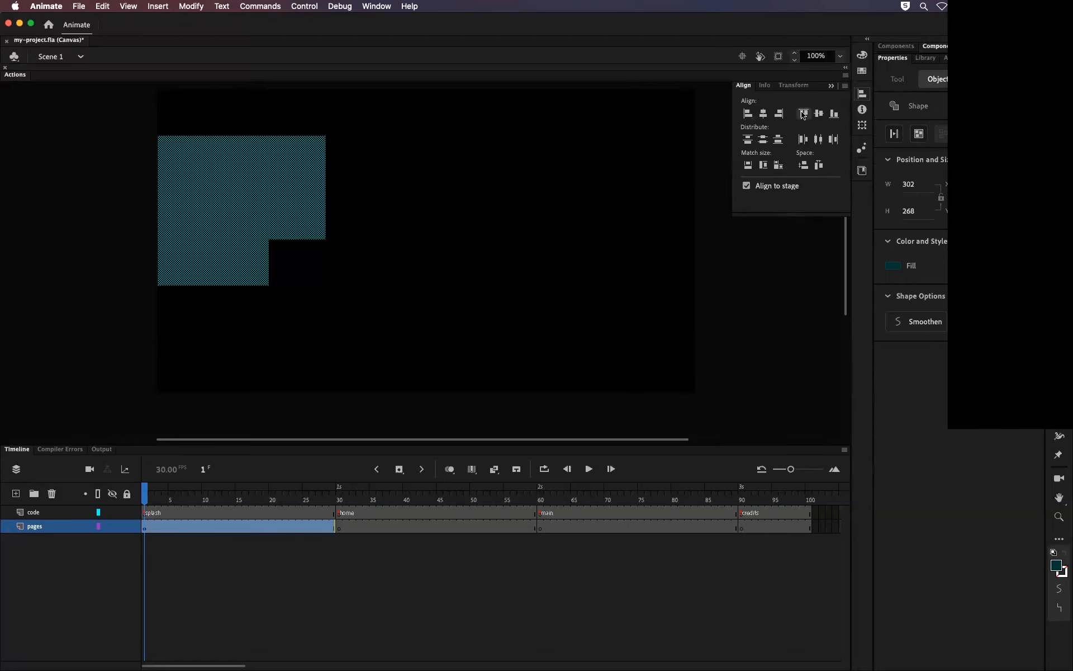
{"action": "left_click", "coordinate": [773, 267]}
{"action": "left_click", "coordinate": [831, 86]}
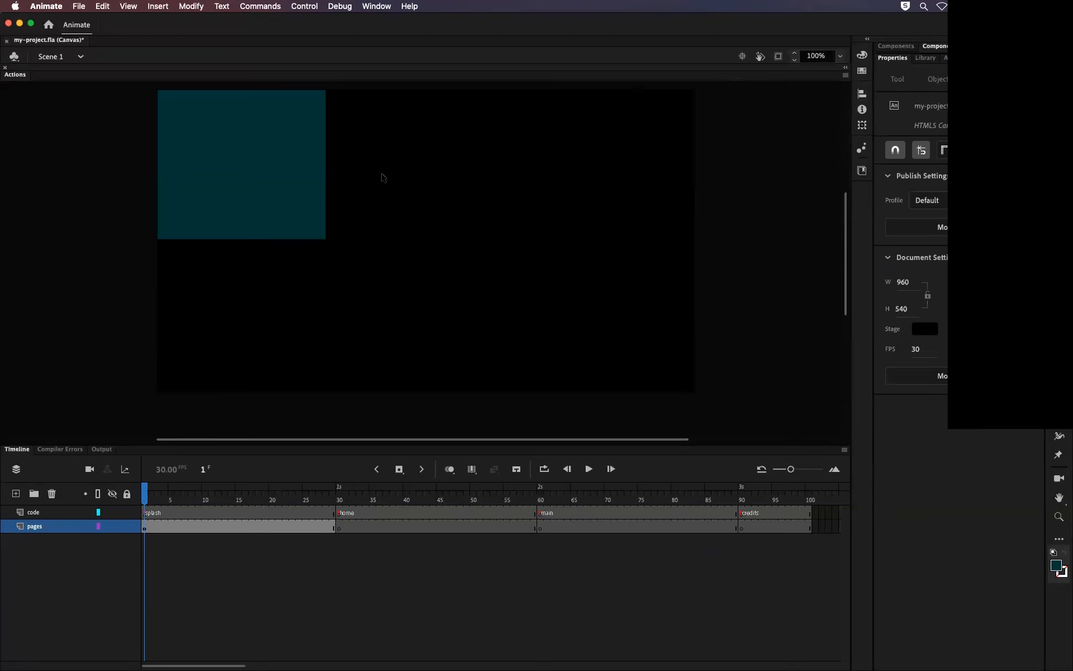
{"action": "key", "text": "super+a"}
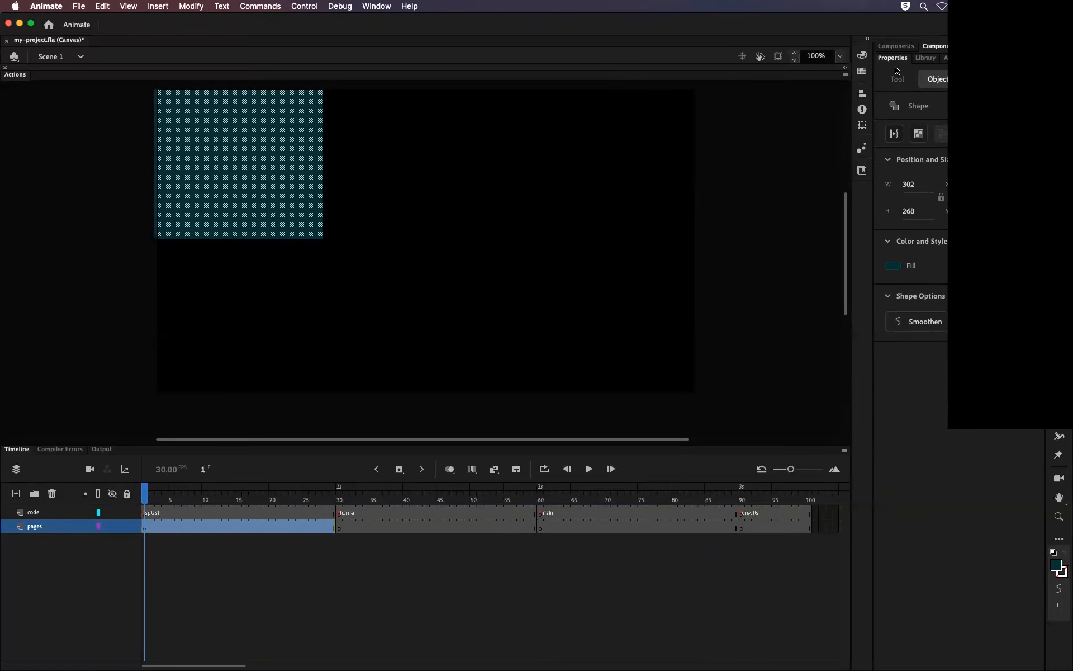
{"action": "key", "text": "super+alt+1"}
{"action": "left_click", "coordinate": [367, 164]}
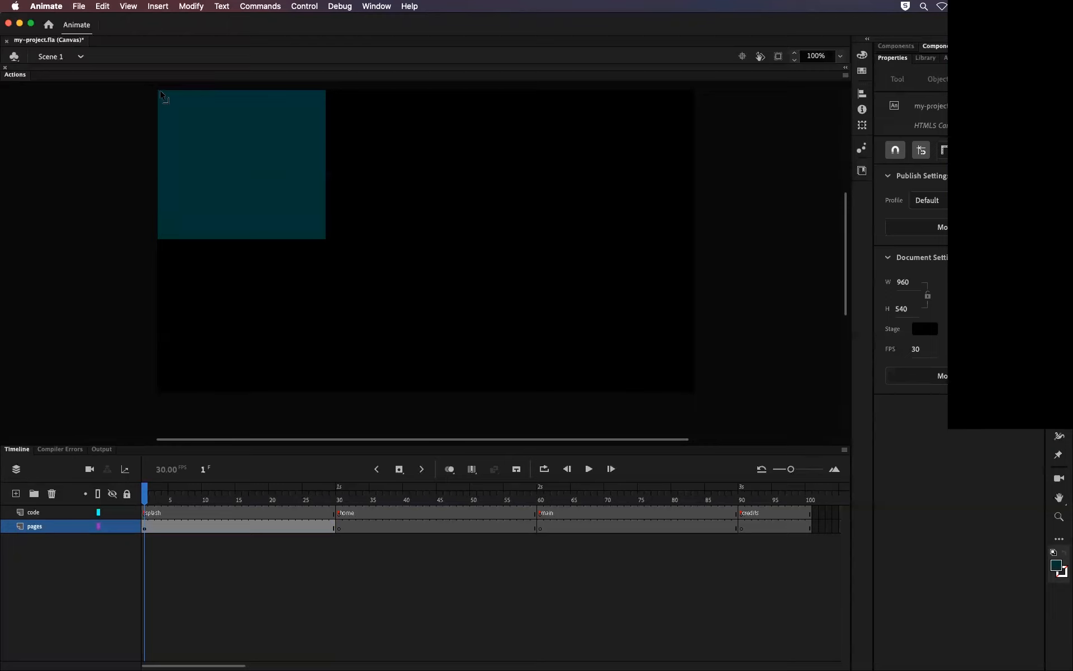
Convert the teal rectangle to a movie clip symbol with its registration point at the top-left corner
{"action": "left_click", "coordinate": [237, 147]}
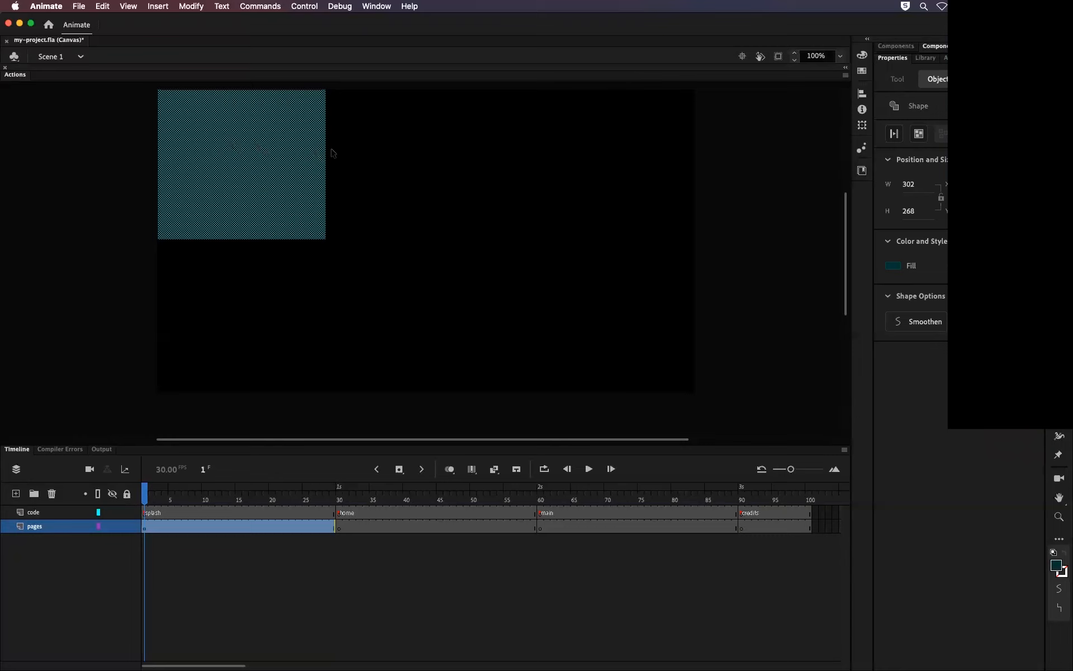
{"action": "key", "text": "F8"}
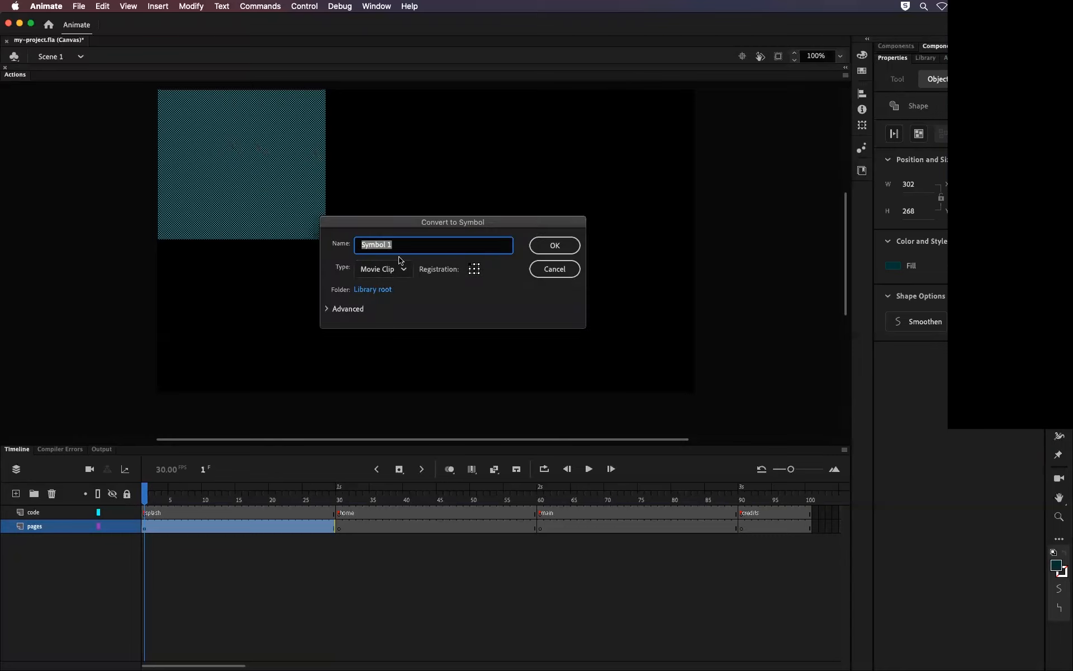
{"action": "left_click", "coordinate": [474, 271]}
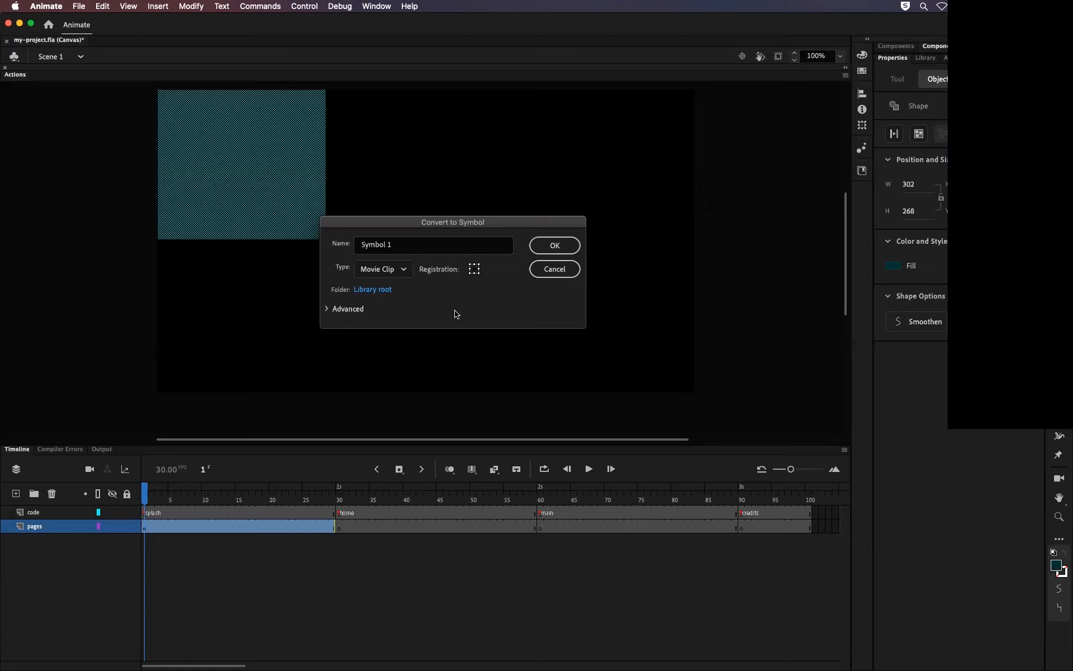
{"action": "left_click", "coordinate": [469, 264]}
{"action": "left_click", "coordinate": [556, 245]}
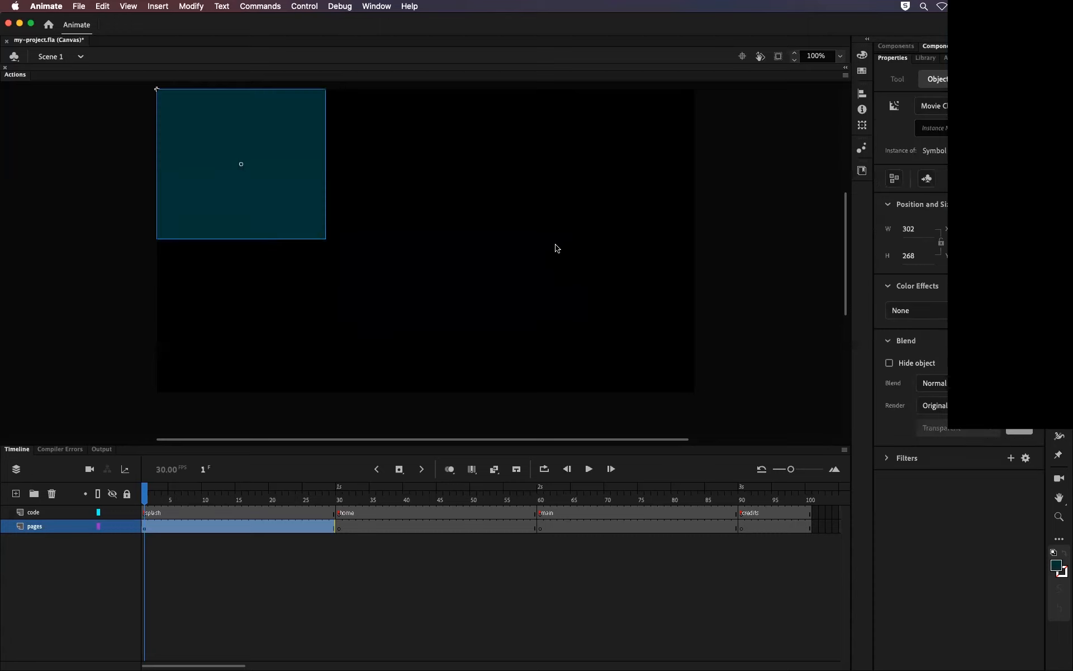
Open the splash section's movie clip to examine its contents, registration point and own timeline, and return to Scene 1
{"action": "left_click", "coordinate": [358, 188]}
{"action": "left_click", "coordinate": [280, 171]}
{"action": "double_click", "coordinate": [272, 141]}
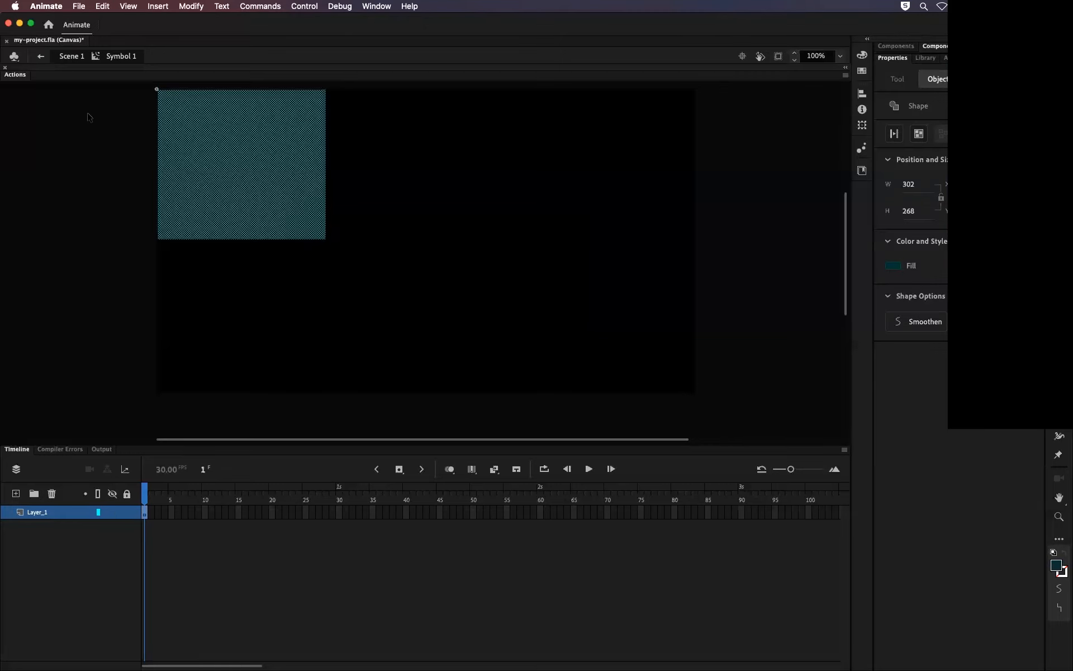
{"action": "scroll", "coordinate": [117, 296], "scroll_direction": "up", "scroll_amount": 10}
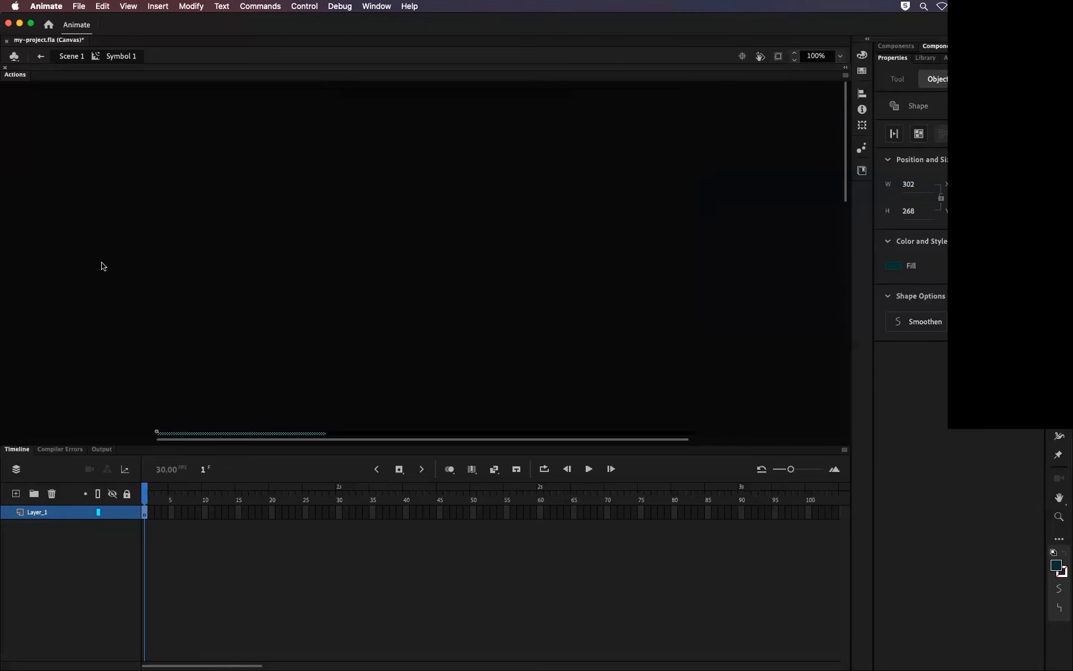
{"action": "left_click_drag", "start_coordinate": [846, 189], "coordinate": [847, 299]}
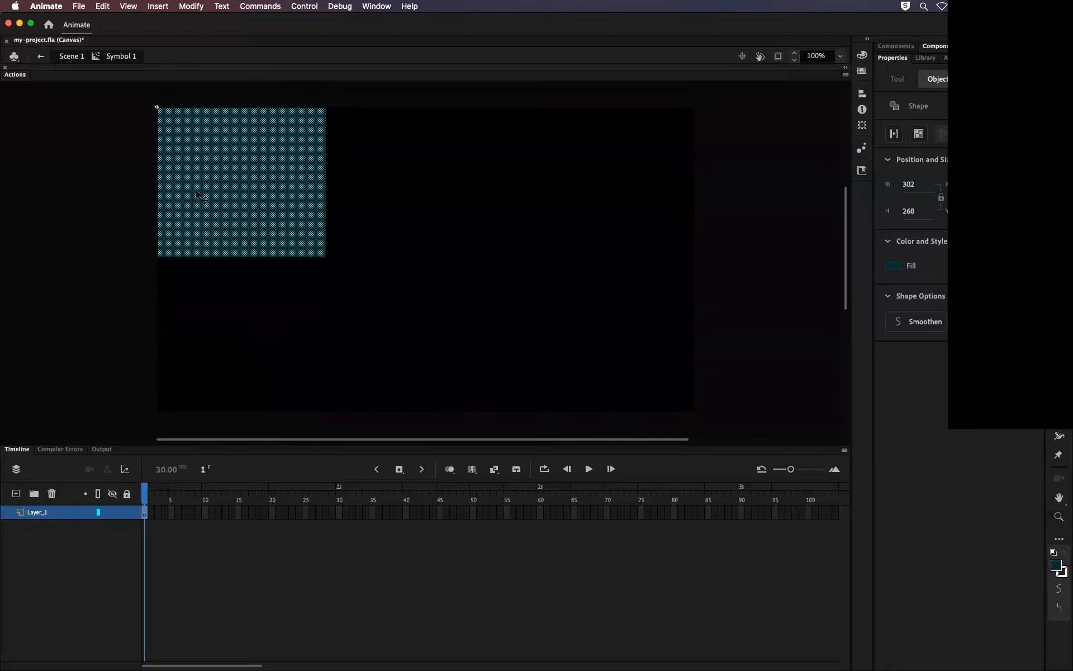
{"action": "left_click", "coordinate": [92, 150]}
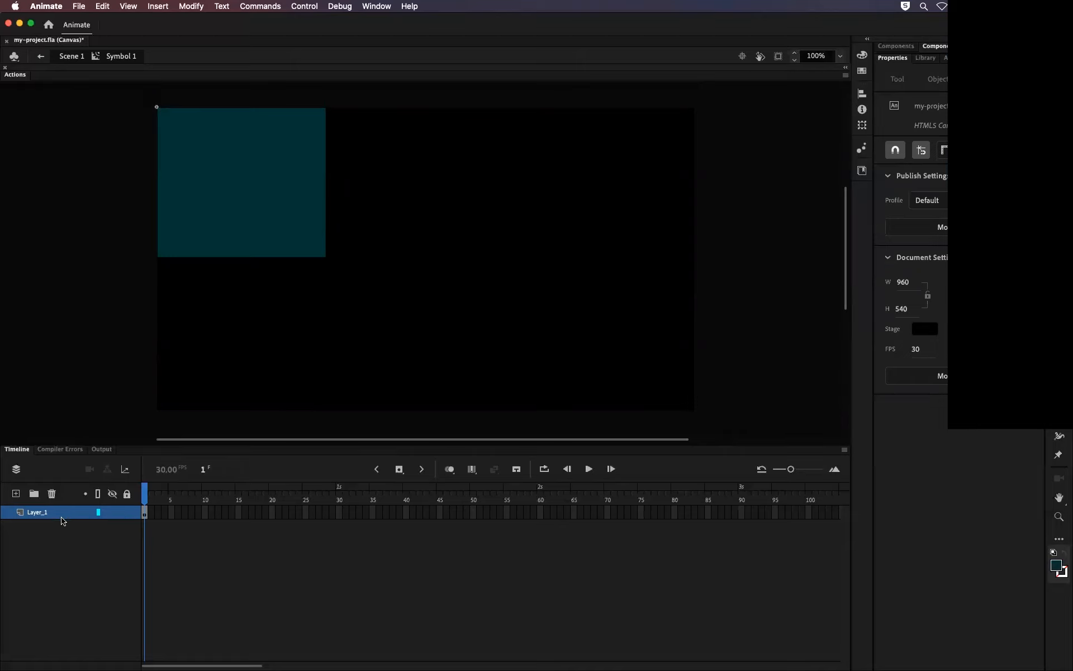
{"action": "left_click", "coordinate": [248, 211]}
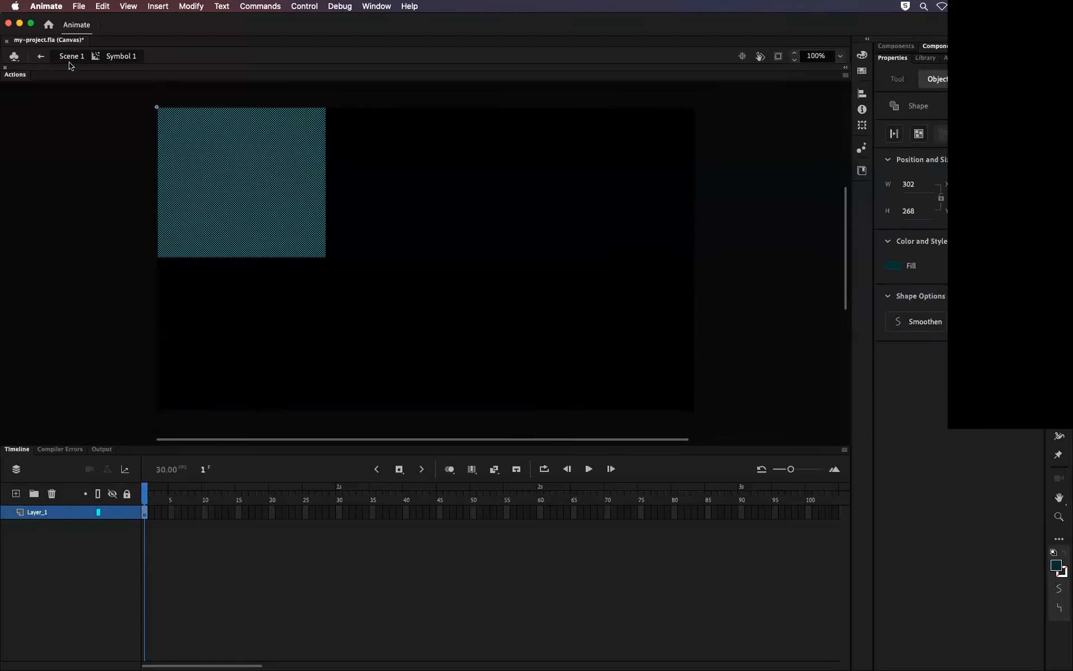
{"action": "left_click", "coordinate": [71, 56]}
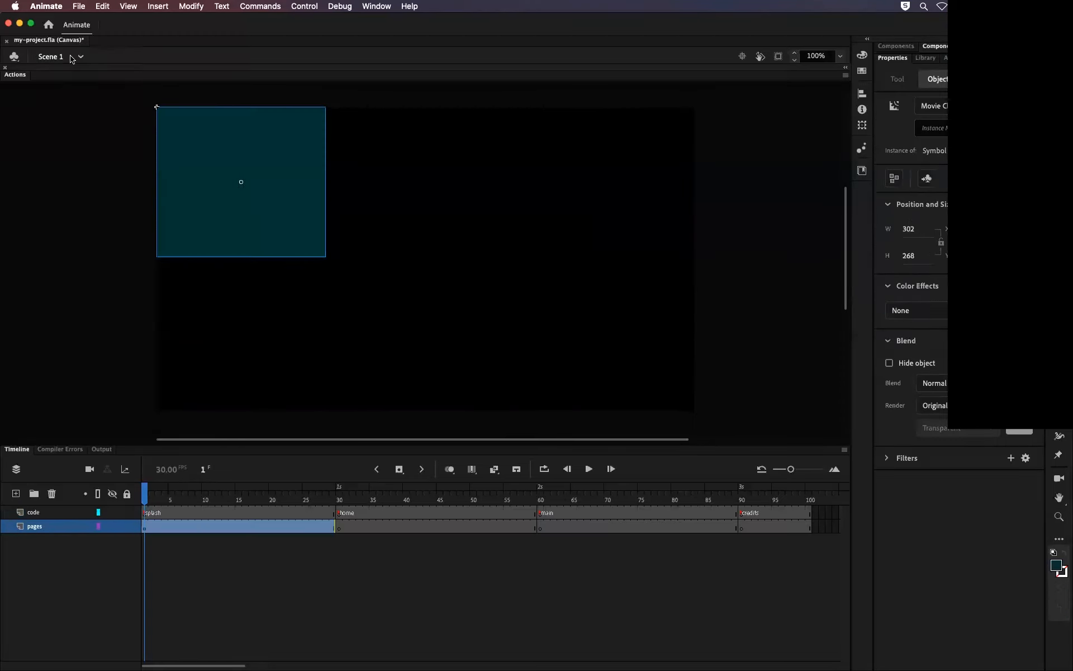
Draw a blue rectangle about 327 by 229 on the pages layer in the home section
{"action": "left_click", "coordinate": [348, 502]}
{"action": "left_click", "coordinate": [338, 528]}
{"action": "left_click", "coordinate": [547, 528]}
{"action": "left_click", "coordinate": [735, 527]}
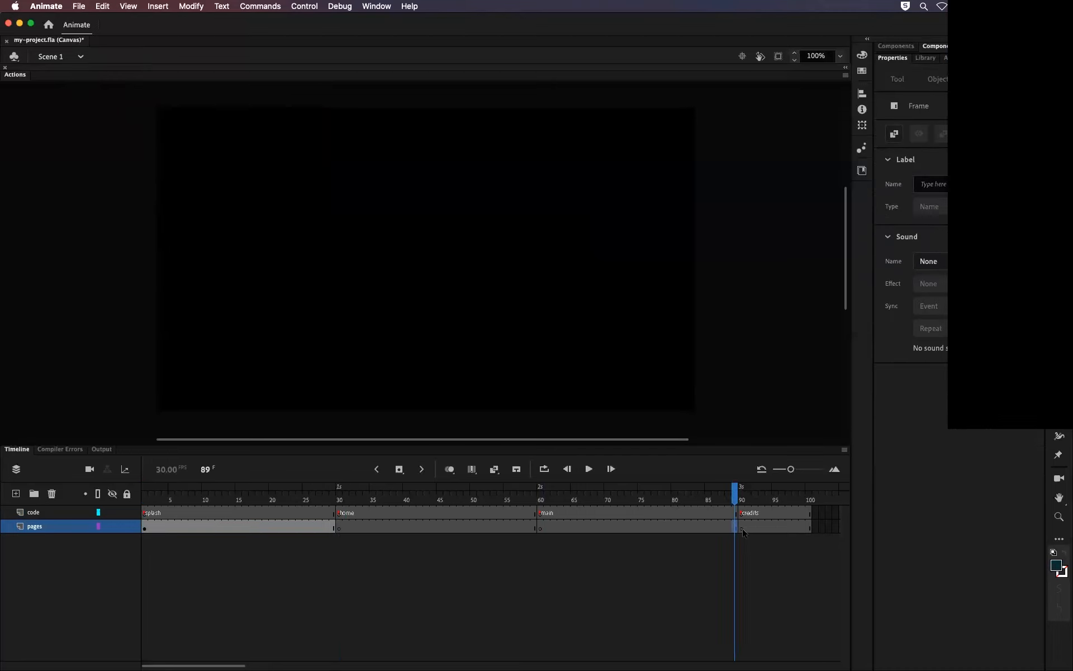
{"action": "left_click", "coordinate": [354, 506]}
{"action": "left_click", "coordinate": [352, 499]}
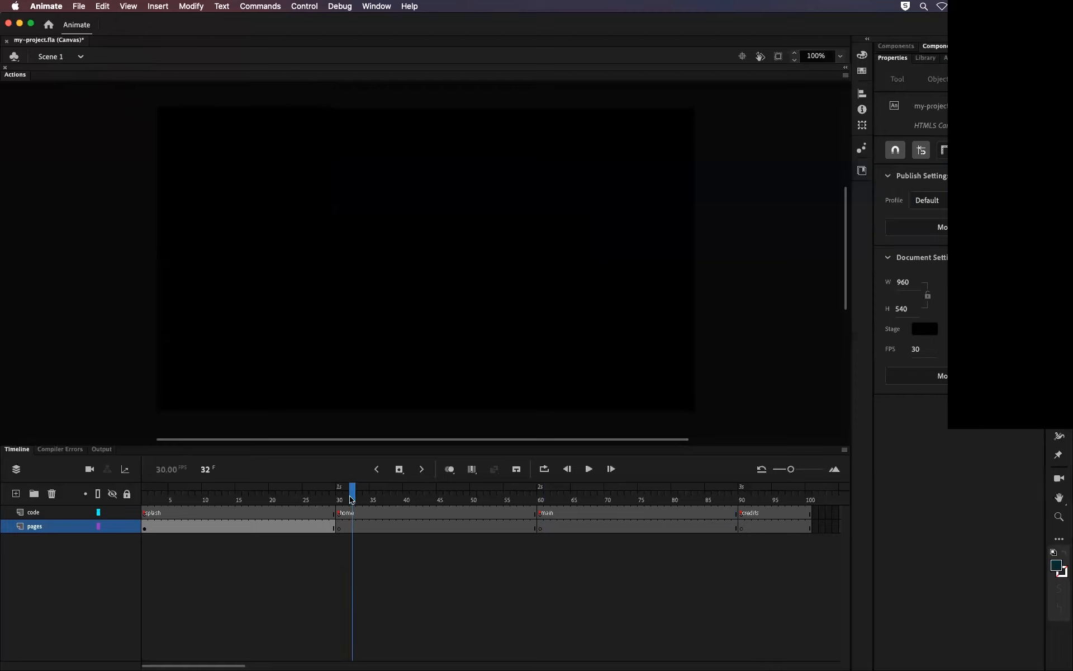
{"action": "key", "text": "r"}
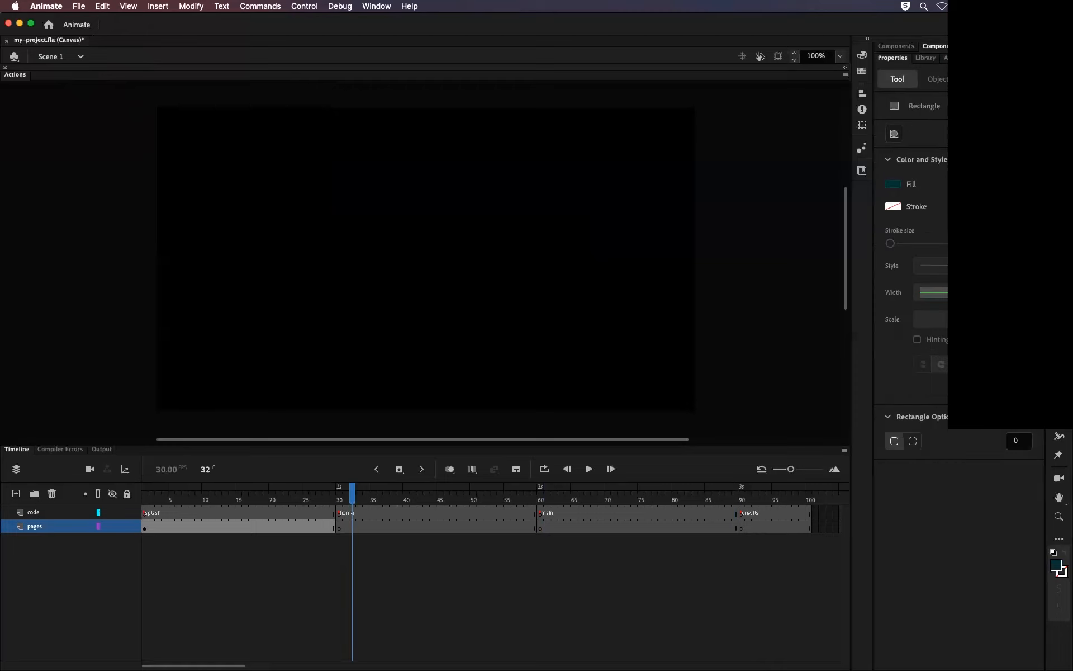
{"action": "left_click", "coordinate": [893, 183]}
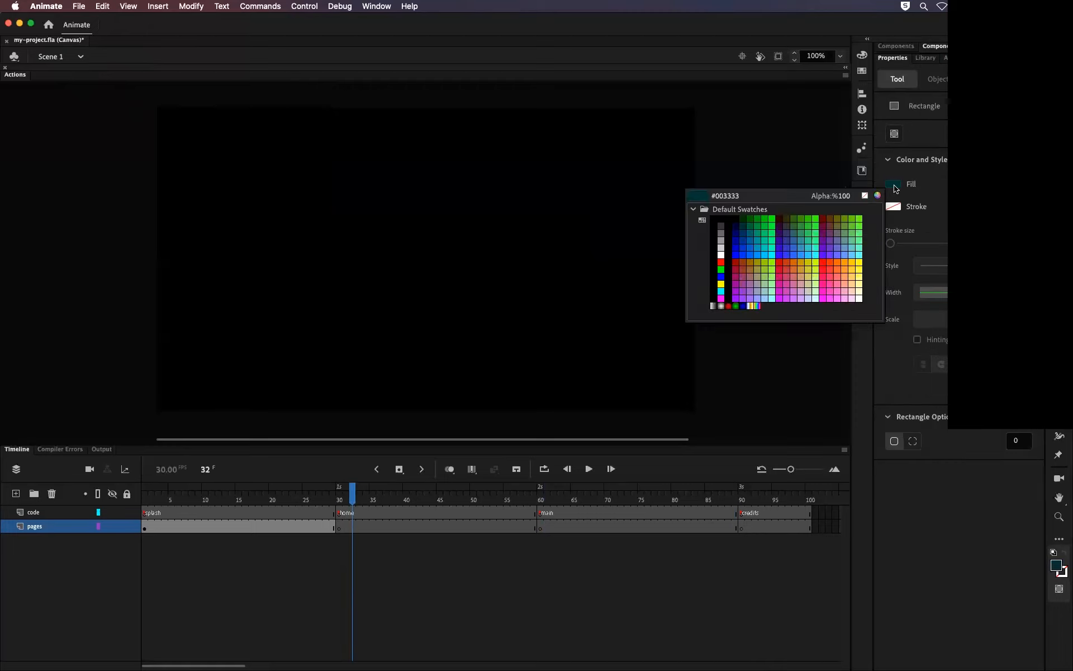
{"action": "left_click", "coordinate": [786, 247]}
{"action": "left_click_drag", "start_coordinate": [245, 199], "coordinate": [428, 327]}
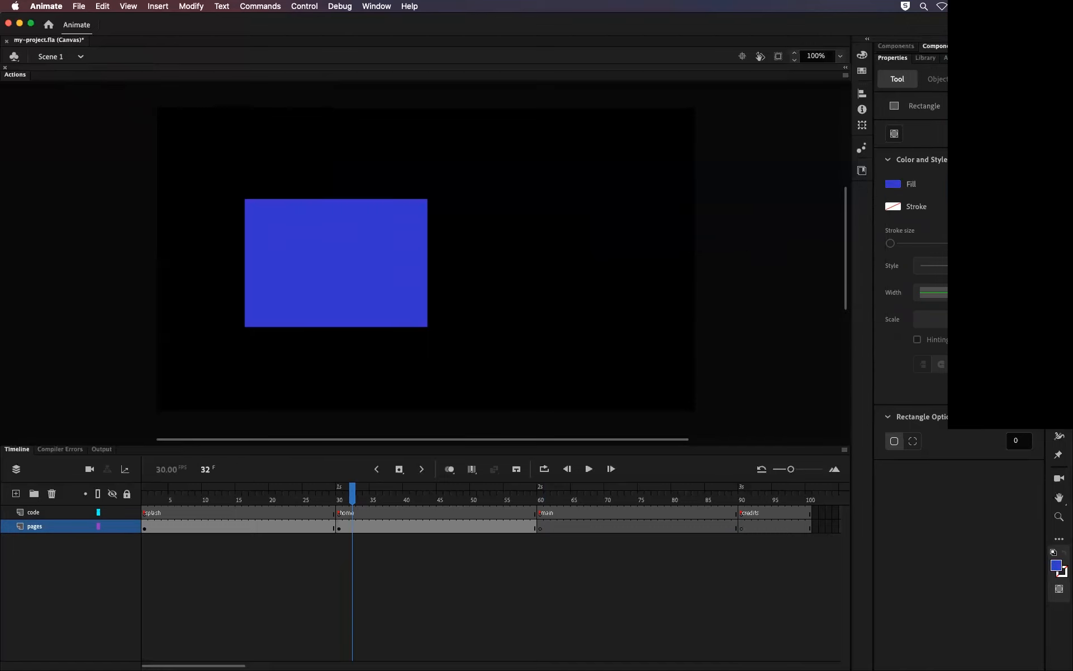
{"action": "key", "text": "v"}
{"action": "left_click", "coordinate": [347, 244]}
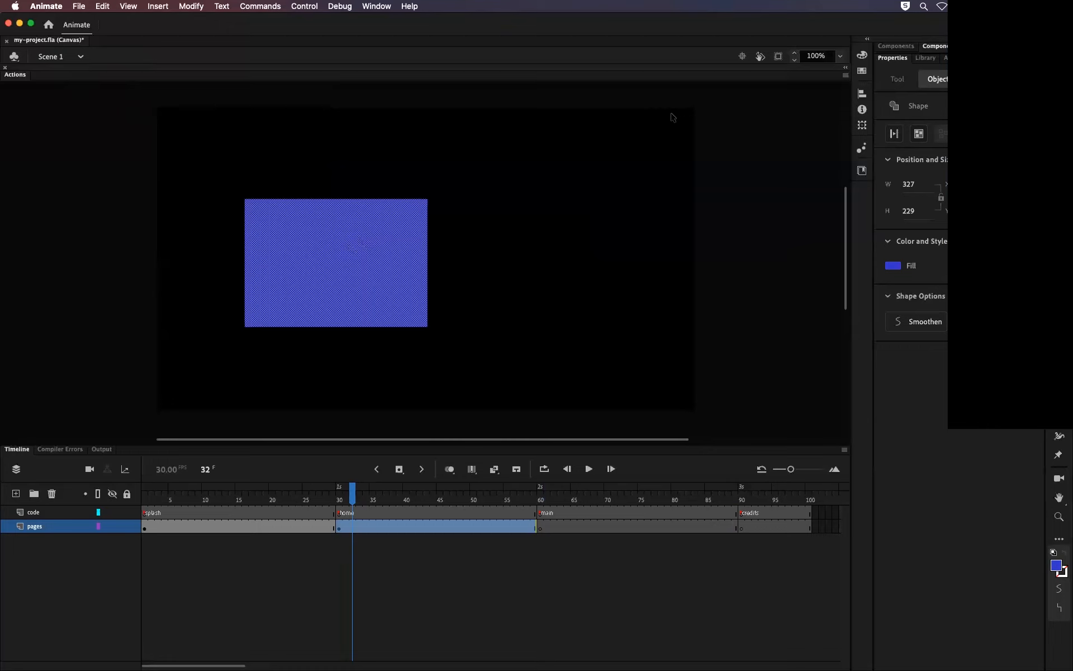
{"action": "key", "text": "F8"}
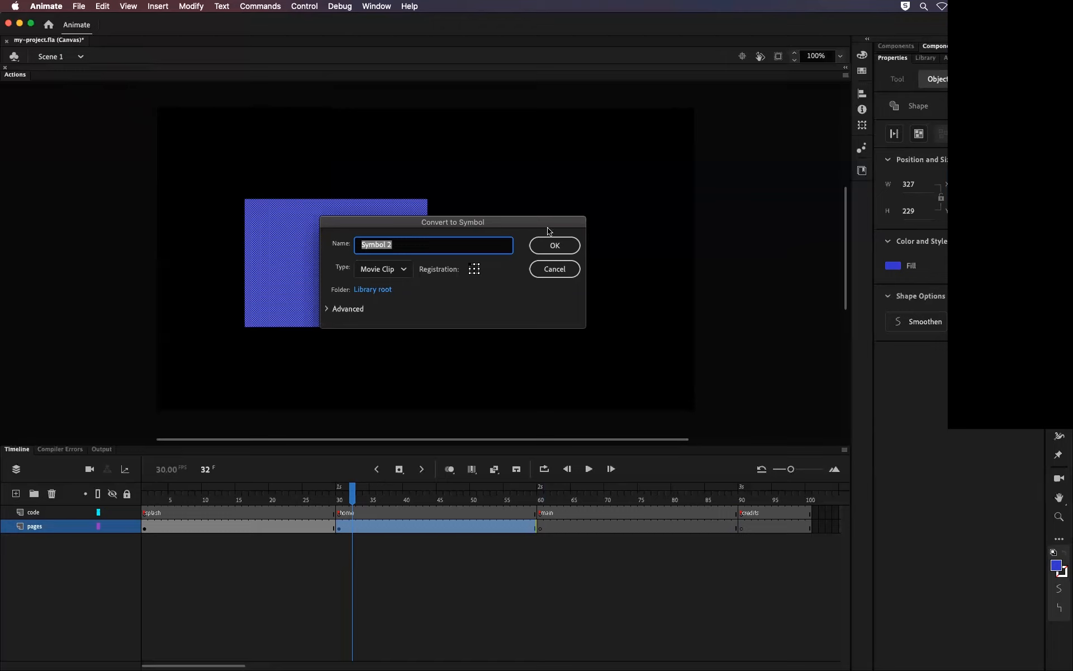
{"action": "left_click", "coordinate": [555, 268]}
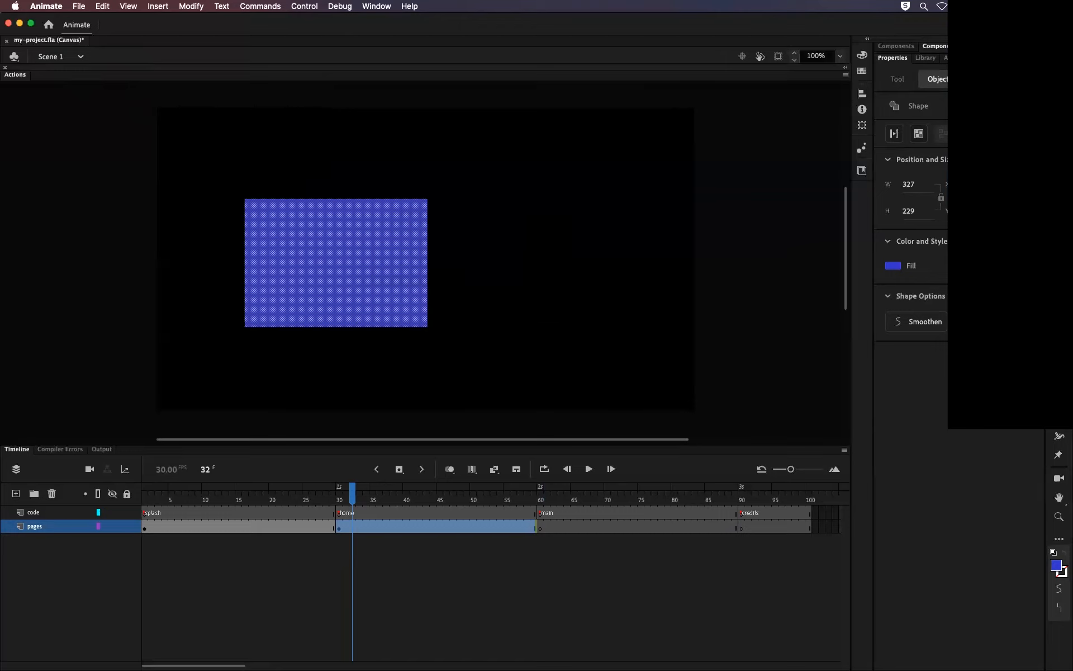
Rename Symbol 1 in the library as splash
{"action": "left_click", "coordinate": [926, 58]}
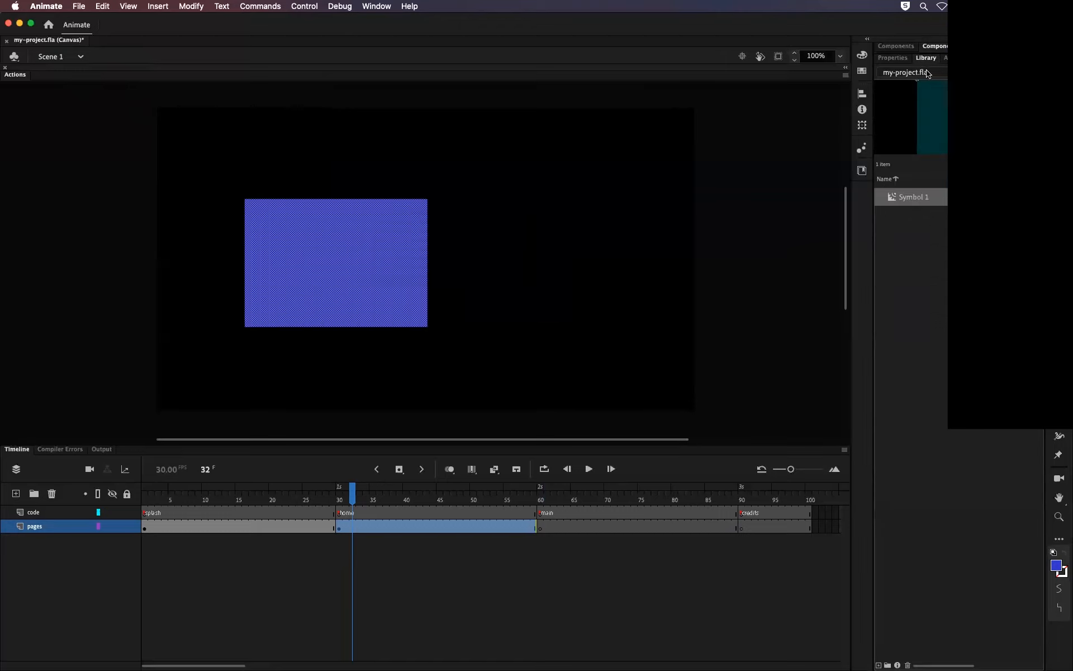
{"action": "double_click", "coordinate": [914, 204]}
{"action": "type", "text": "splash"}
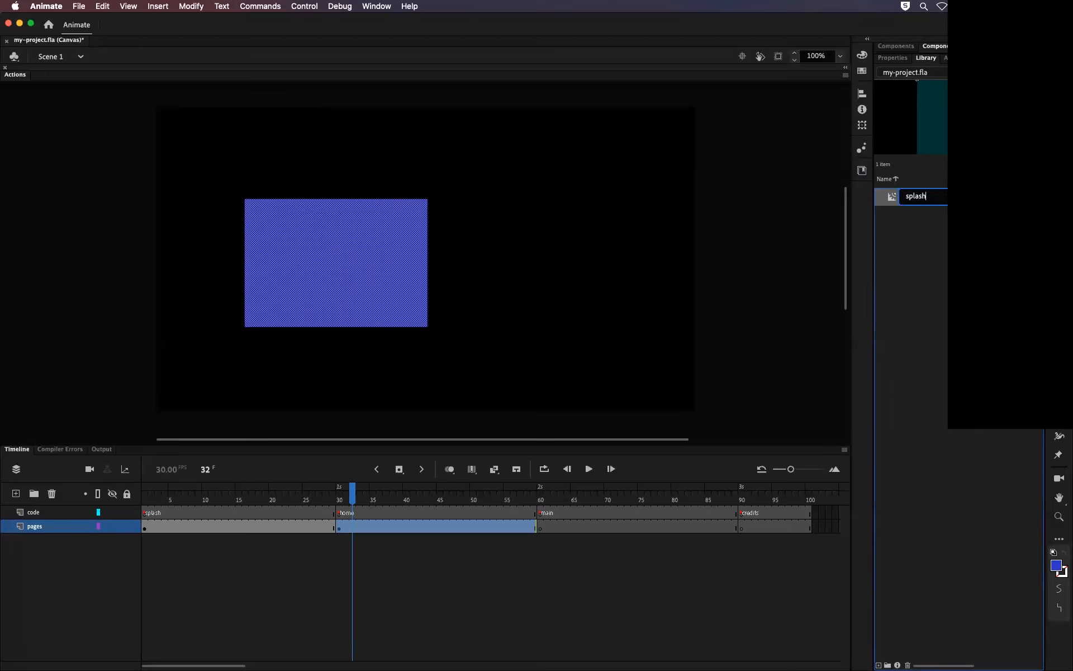
{"action": "key", "text": "Return"}
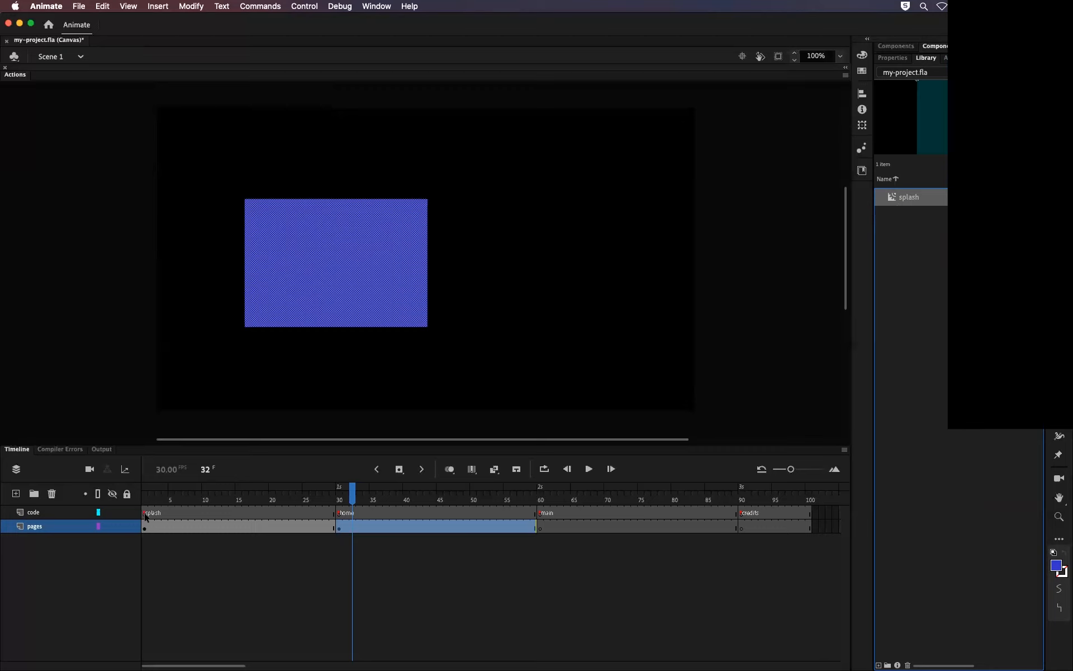
Convert the blue rectangle in the home section to a movie clip symbol named home
{"action": "left_click", "coordinate": [225, 491]}
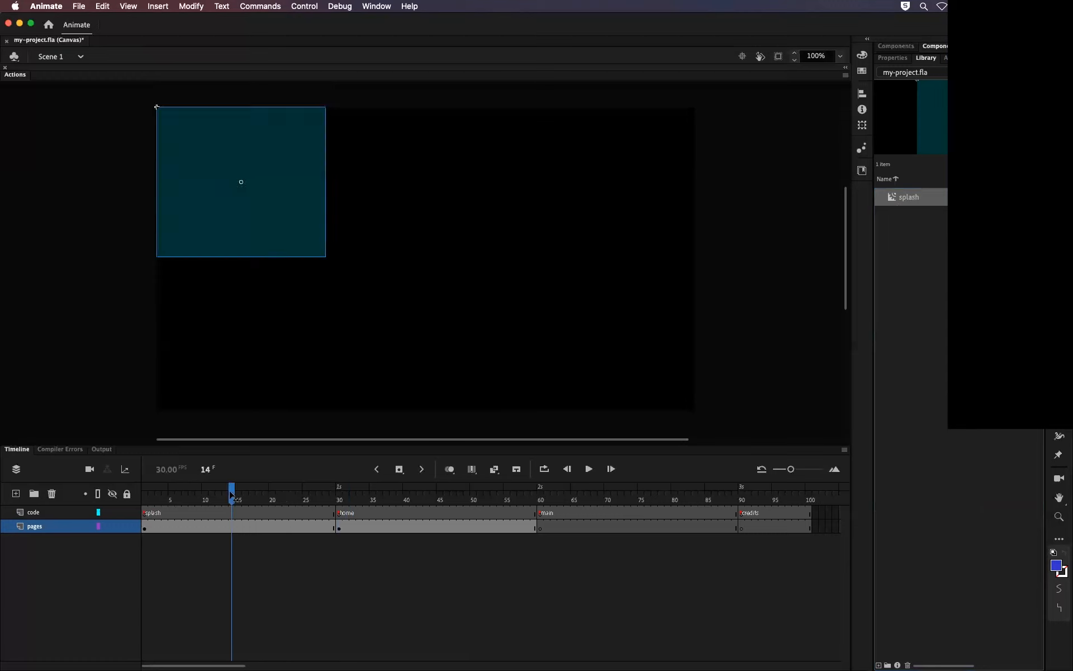
{"action": "left_click_drag", "start_coordinate": [274, 485], "coordinate": [359, 489]}
{"action": "left_click", "coordinate": [352, 245]}
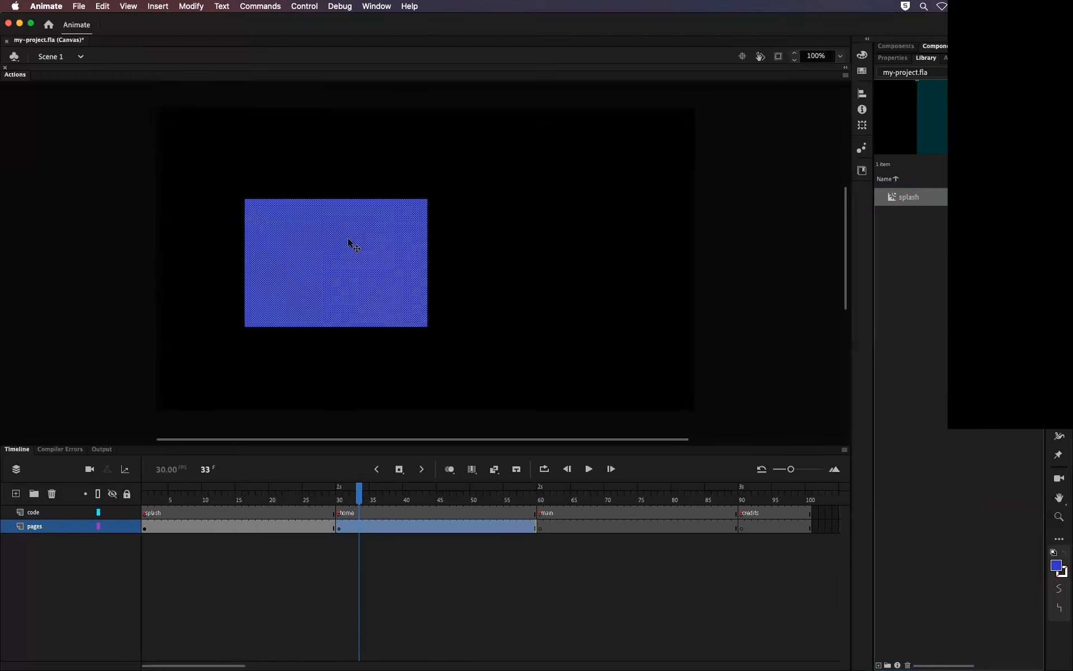
{"action": "key", "text": "F8"}
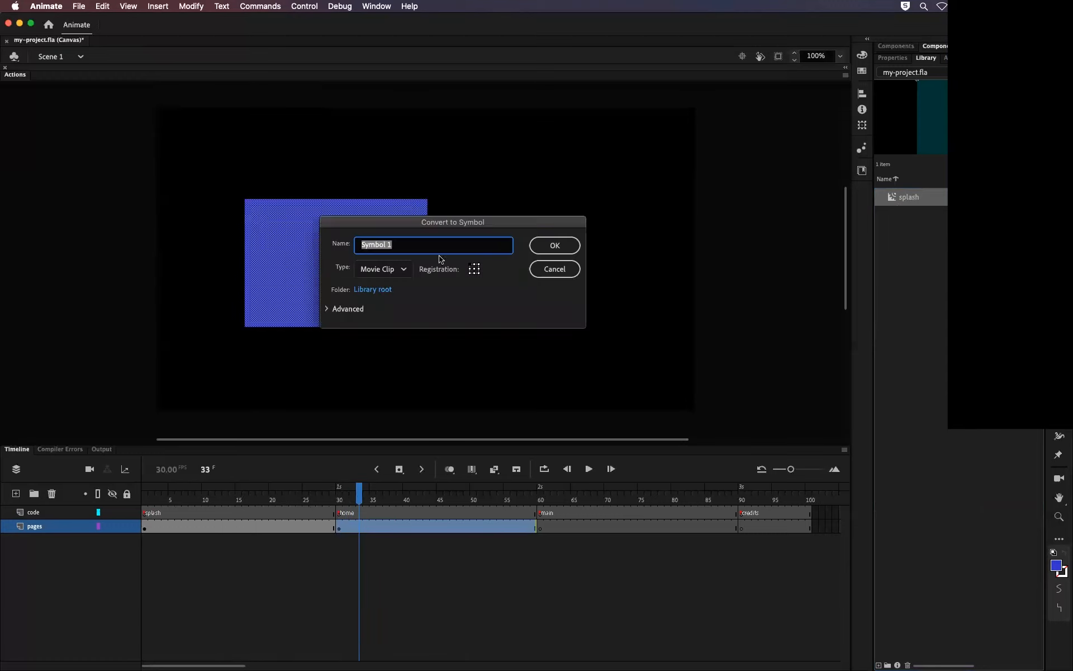
{"action": "type", "text": "home"}
{"action": "left_click", "coordinate": [556, 244]}
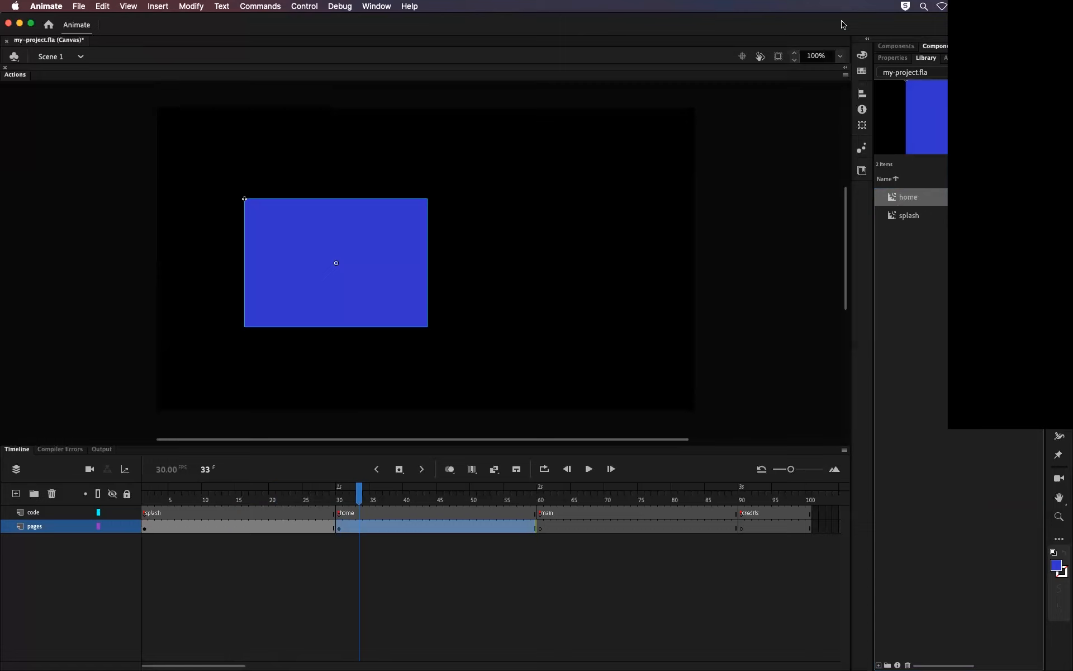
Move the home movie clip so its registration point sits at the stage's top-left corner
{"action": "left_click", "coordinate": [893, 58]}
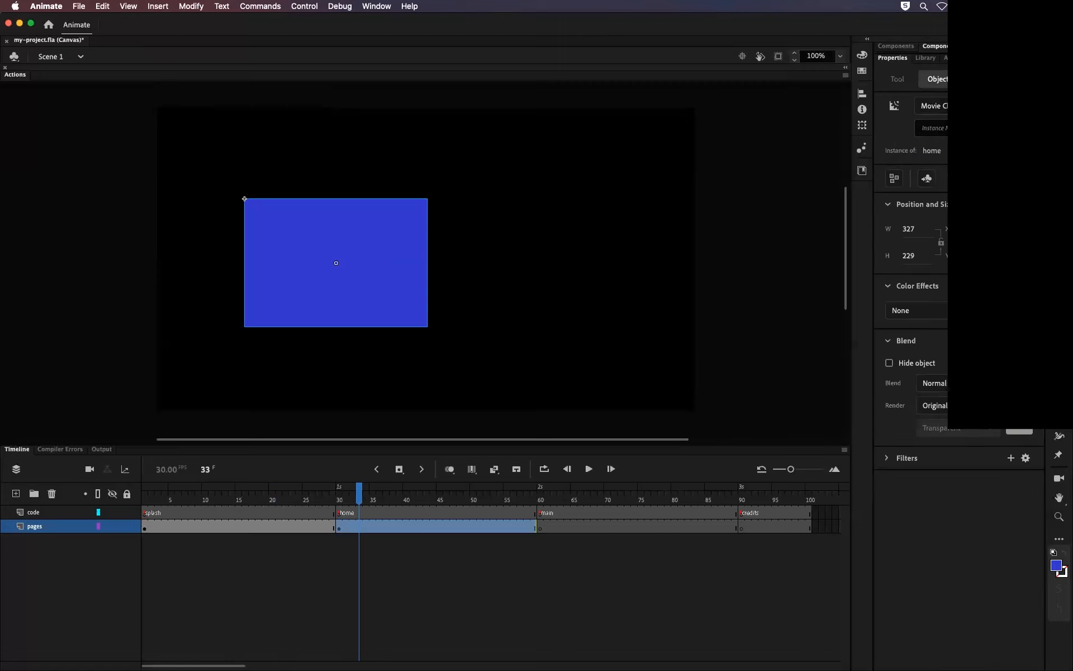
{"action": "left_click_drag", "start_coordinate": [245, 198], "coordinate": [157, 106]}
{"action": "left_click", "coordinate": [392, 428]}
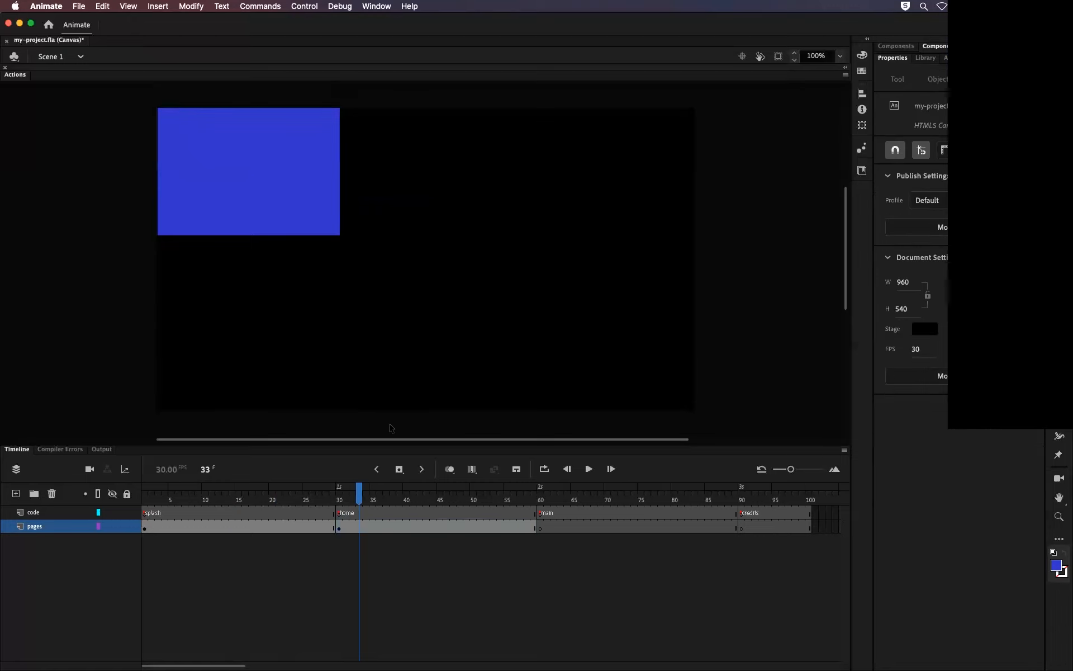
Draw an orange-red (#FF3300) rectangle about 409 by 228 on the pages layer in the main section
{"action": "left_click_drag", "start_coordinate": [342, 491], "coordinate": [574, 490]}
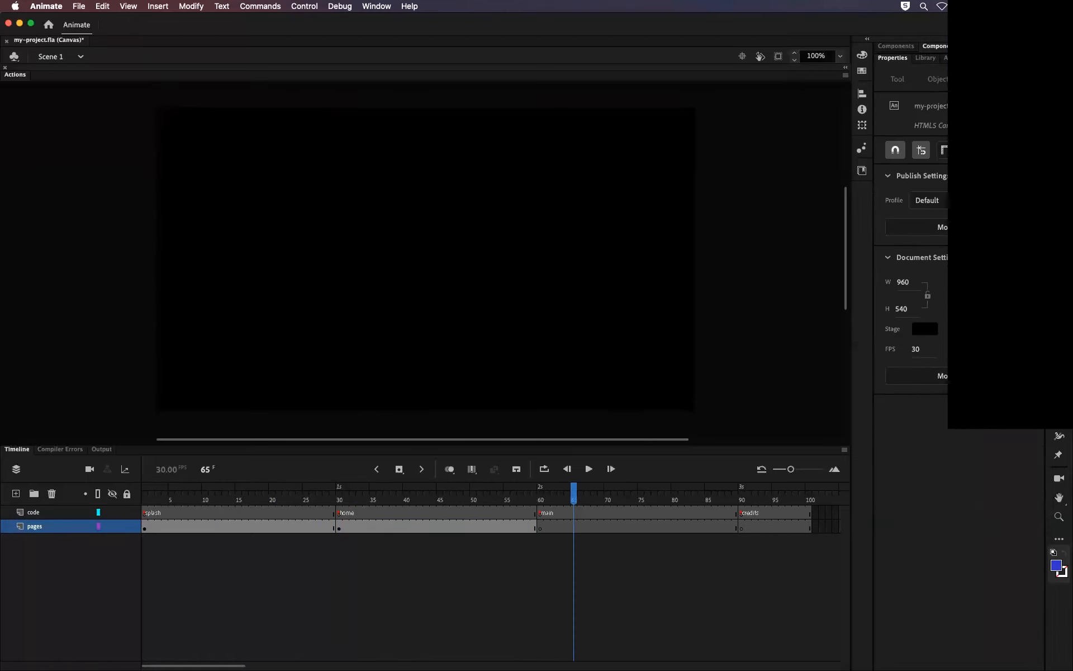
{"action": "key", "text": "r"}
{"action": "left_click", "coordinate": [895, 185]}
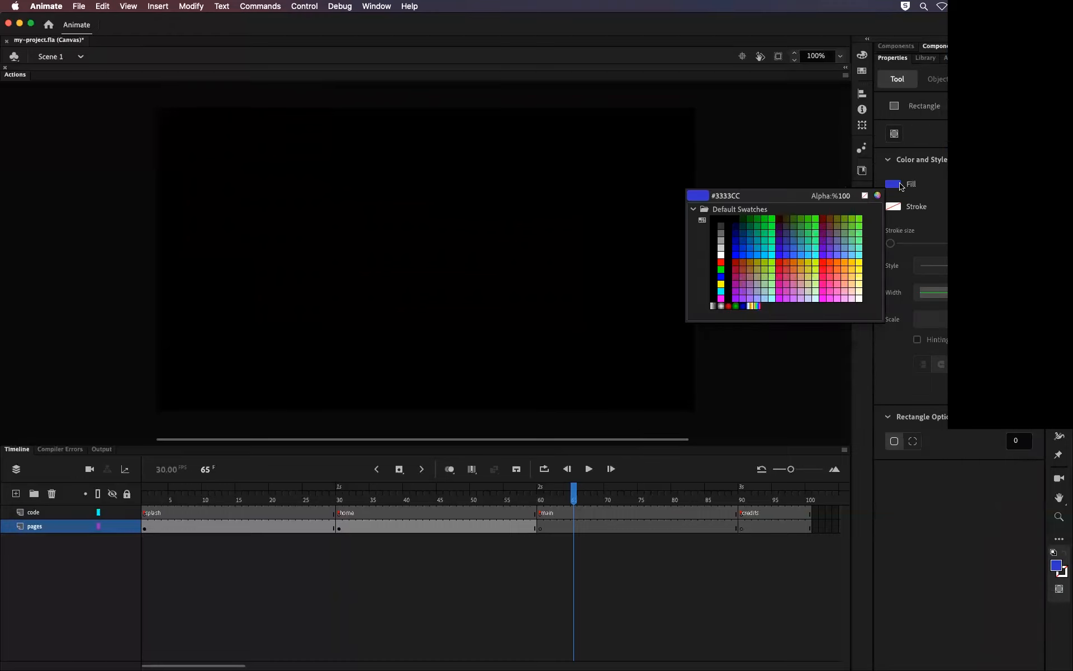
{"action": "left_click", "coordinate": [827, 256]}
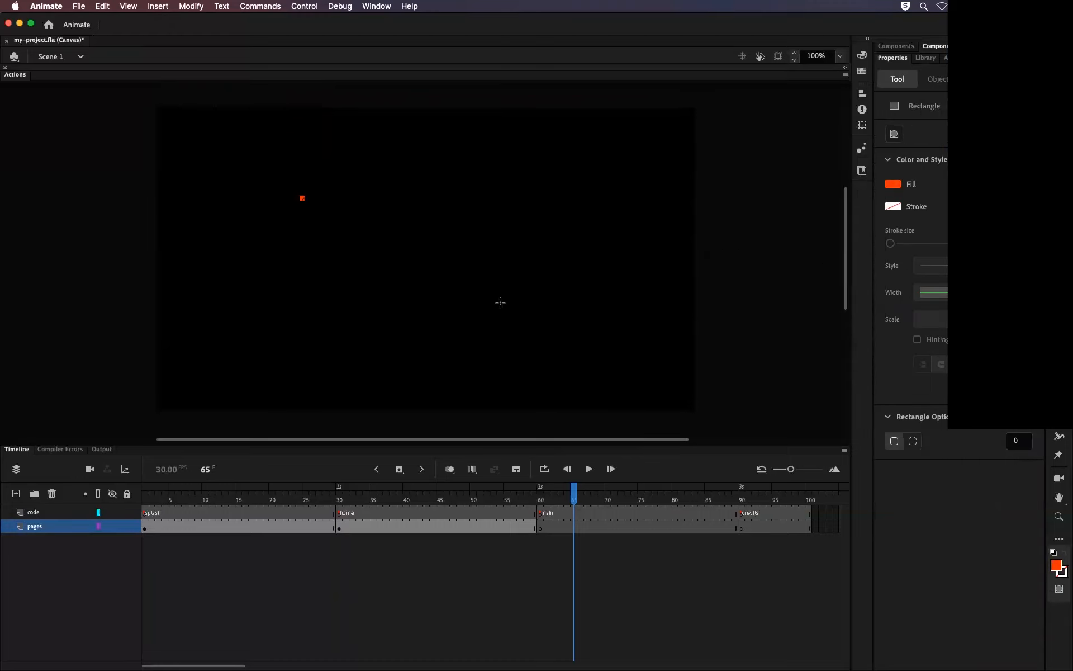
{"action": "left_click_drag", "start_coordinate": [300, 195], "coordinate": [528, 323]}
{"action": "key", "text": "v"}
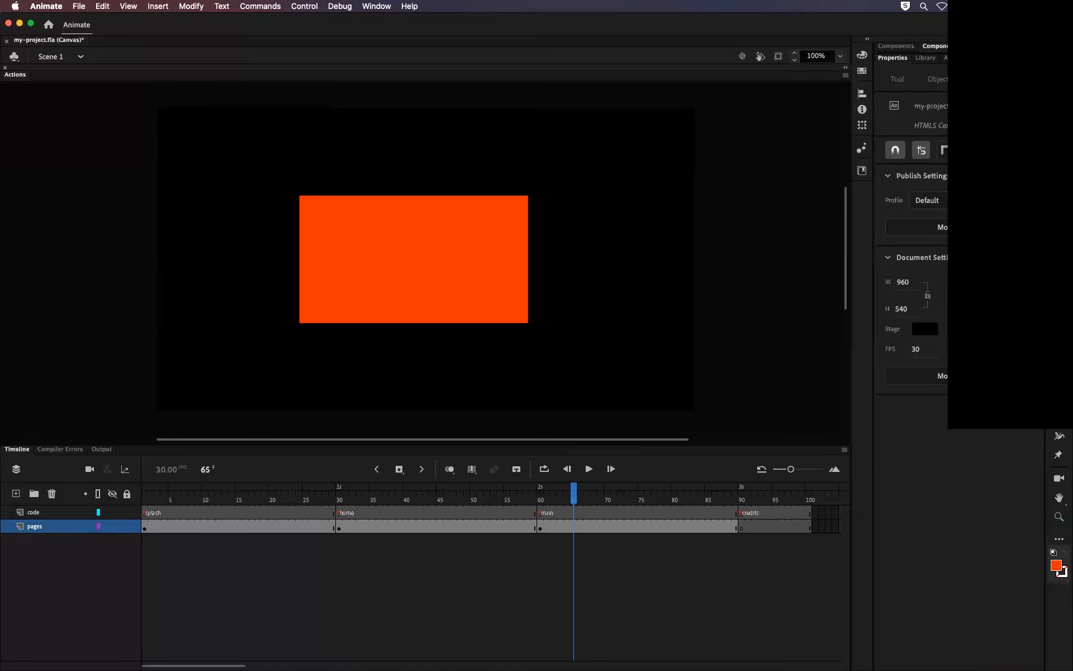
Convert the orange-red rectangle to a movie clip symbol named main
{"action": "left_click", "coordinate": [479, 233]}
{"action": "key", "text": "F8"}
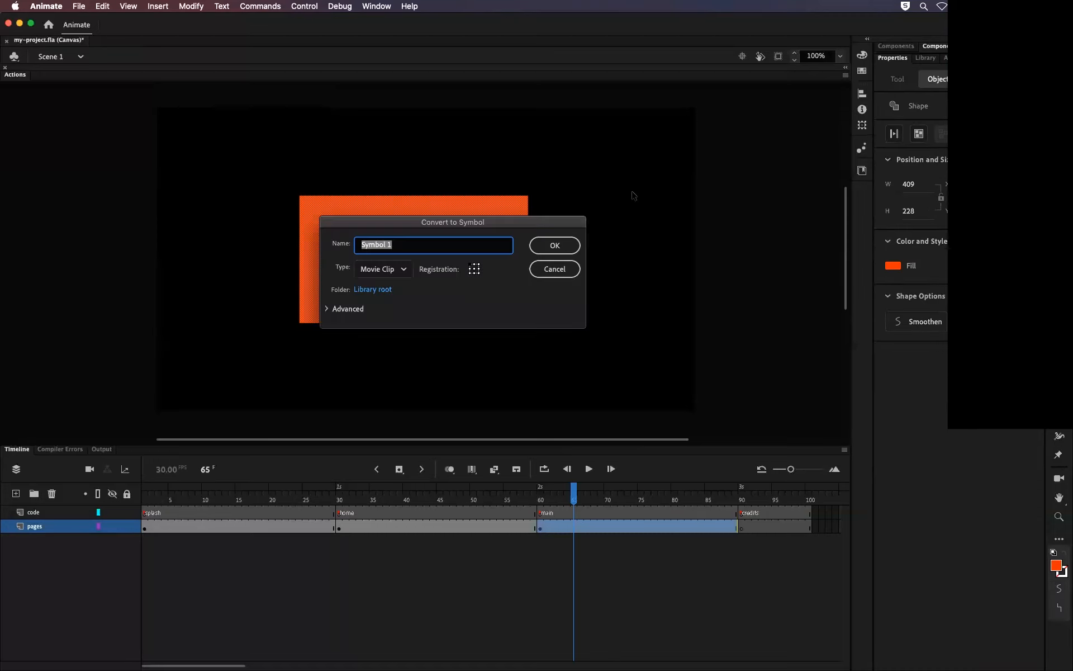
{"action": "type", "text": "main"}
{"action": "key", "text": "Return"}
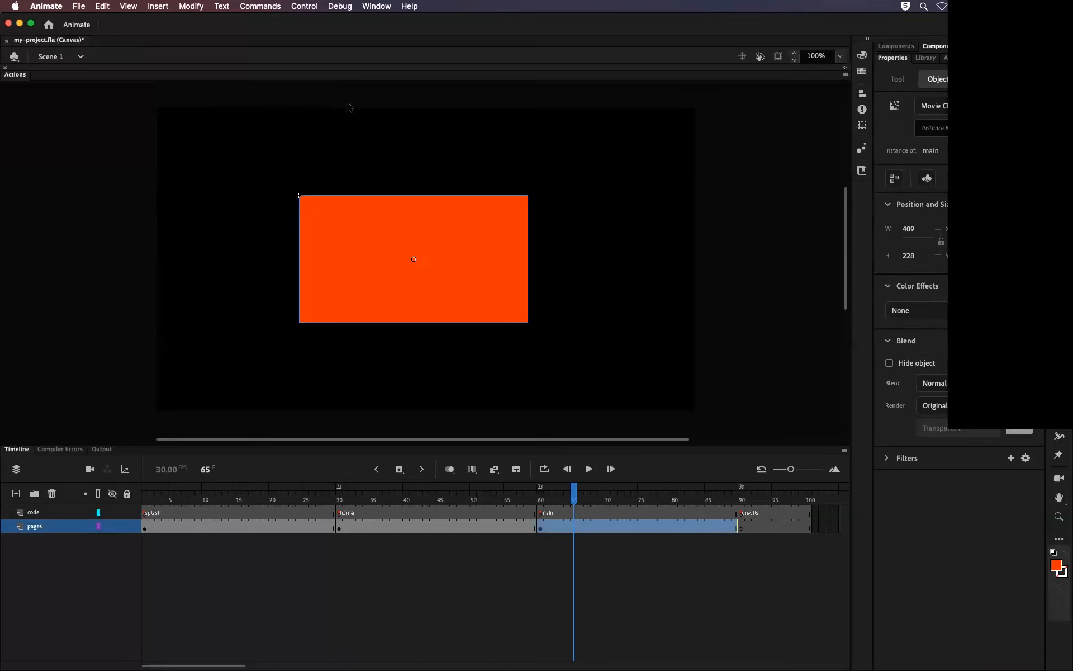
Align the main movie clip to the left and top edges of the stage
{"action": "left_click", "coordinate": [861, 126]}
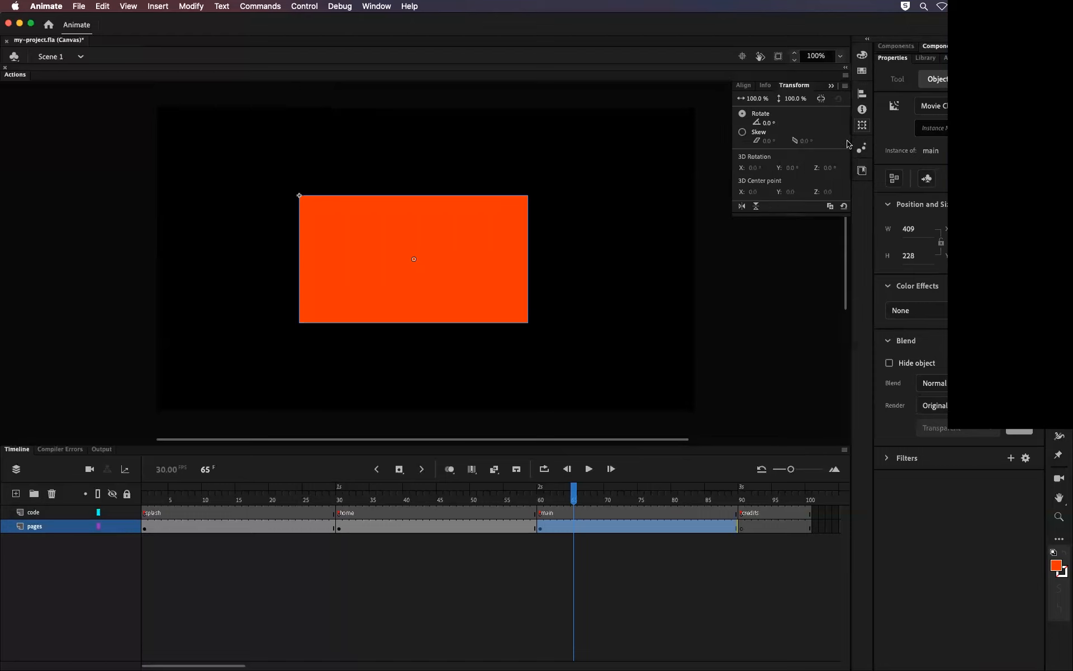
{"action": "left_click", "coordinate": [862, 94]}
{"action": "left_click", "coordinate": [747, 114]}
{"action": "left_click", "coordinate": [803, 114]}
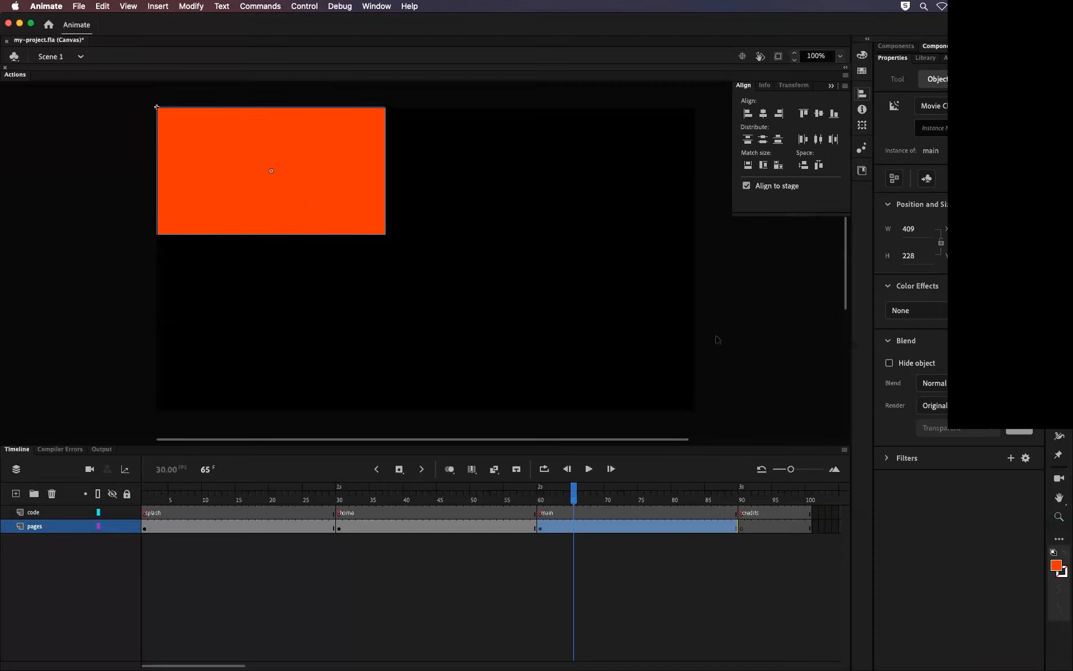
Draw a purple rectangle about 520 by 350 on the pages layer at frame 90, in the credits section
{"action": "left_click", "coordinate": [758, 502]}
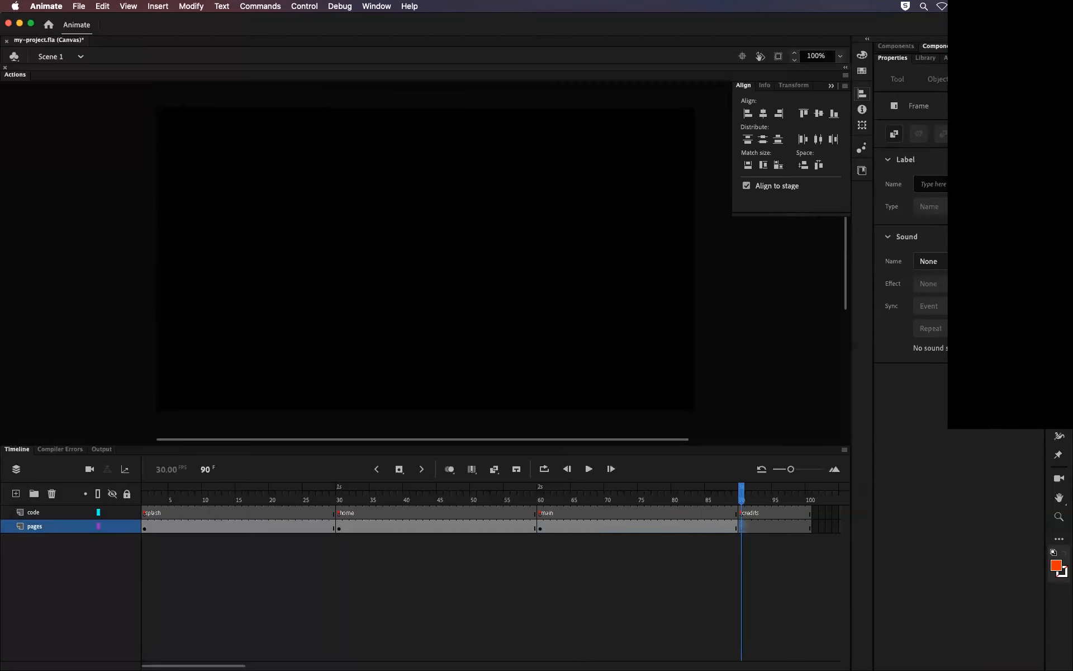
{"action": "key", "text": "r"}
{"action": "left_click", "coordinate": [893, 183]}
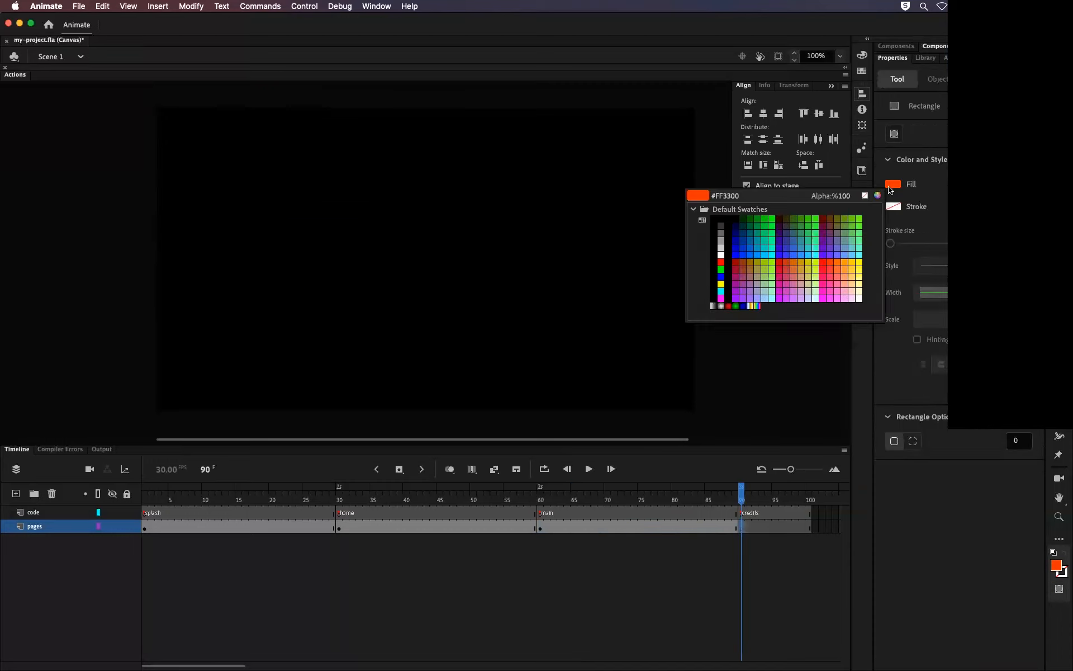
{"action": "left_click", "coordinate": [824, 235]}
{"action": "left_click_drag", "start_coordinate": [212, 183], "coordinate": [503, 378]}
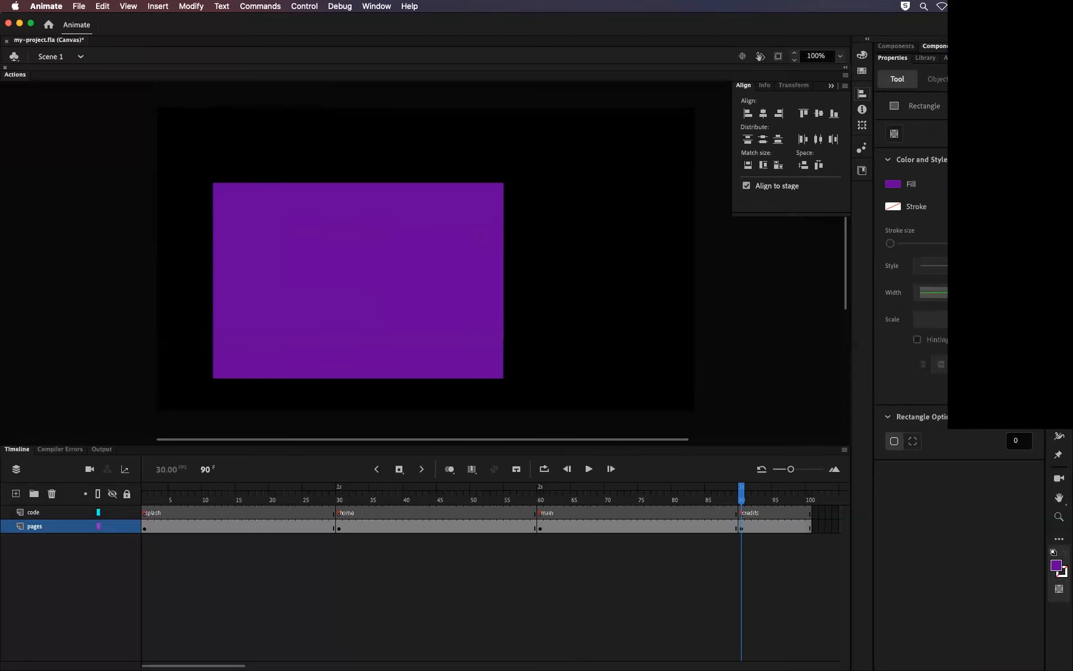
Convert the purple rectangle to a movie clip symbol named credits
{"action": "key", "text": "v"}
{"action": "left_click", "coordinate": [370, 296]}
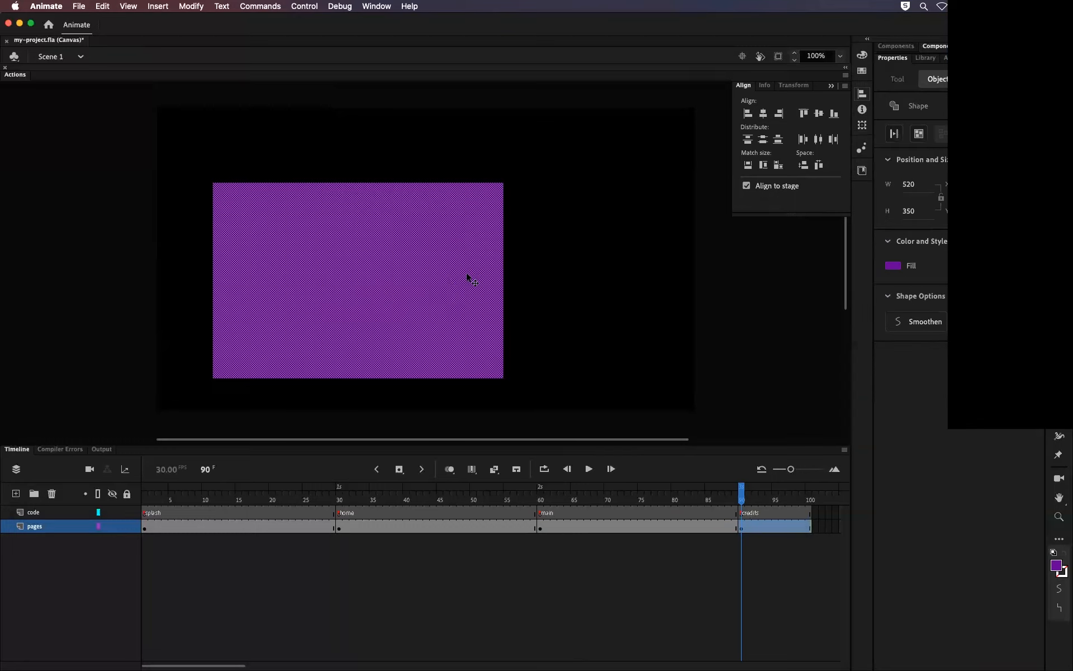
{"action": "key", "text": "F8"}
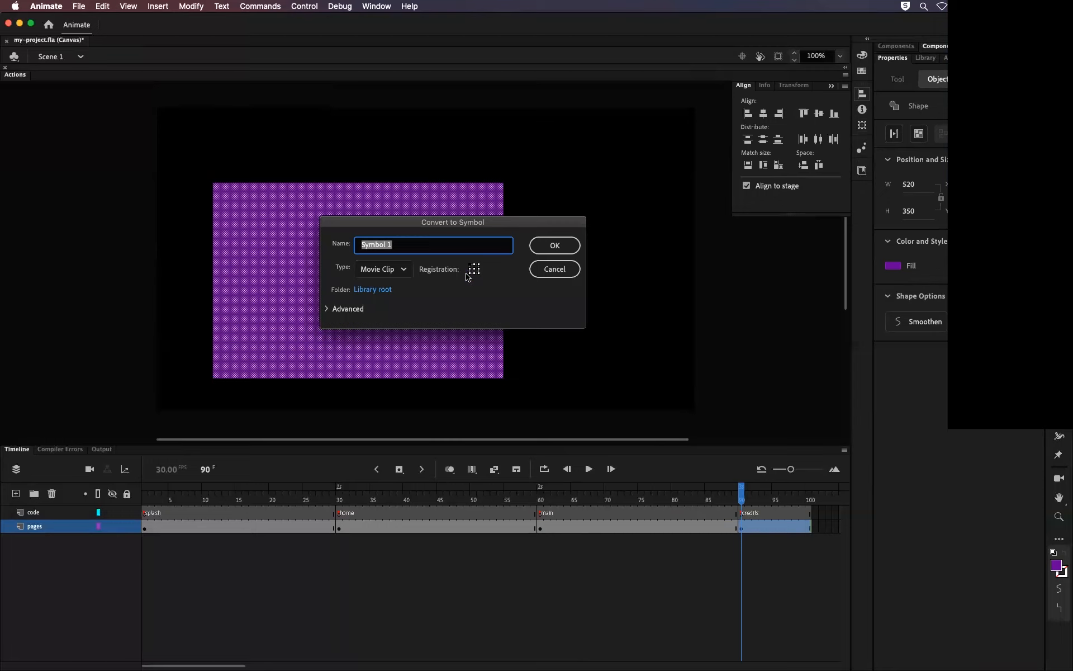
{"action": "type", "text": "credits"}
{"action": "key", "text": "Return"}
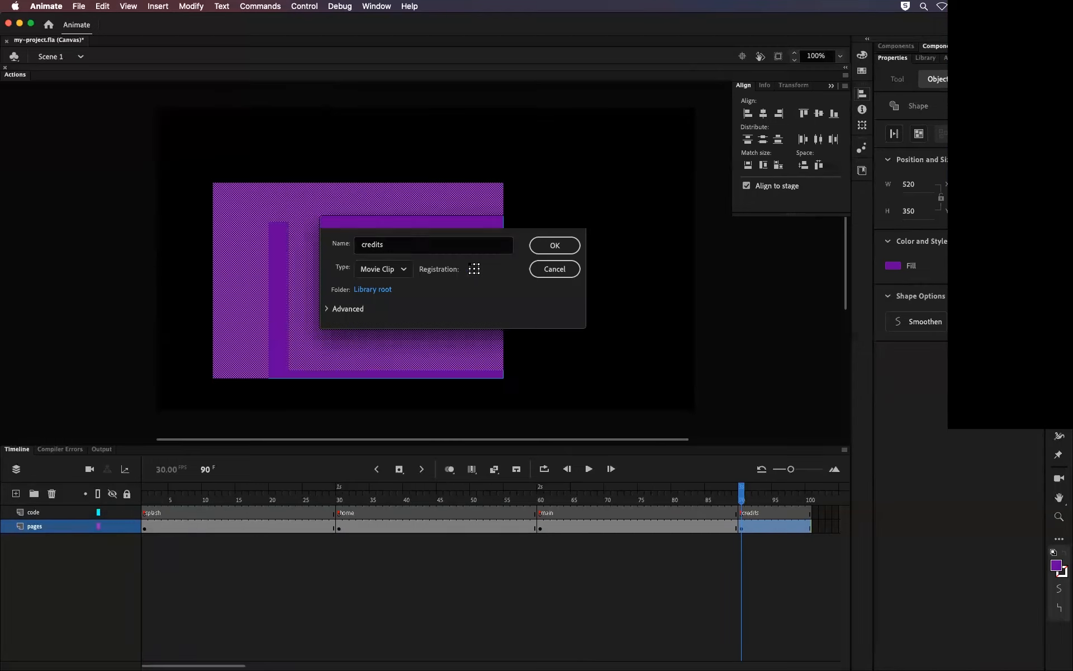
Align the credits movie clip to the stage's left and top edges and put the alignment options away
{"action": "left_click", "coordinate": [747, 114]}
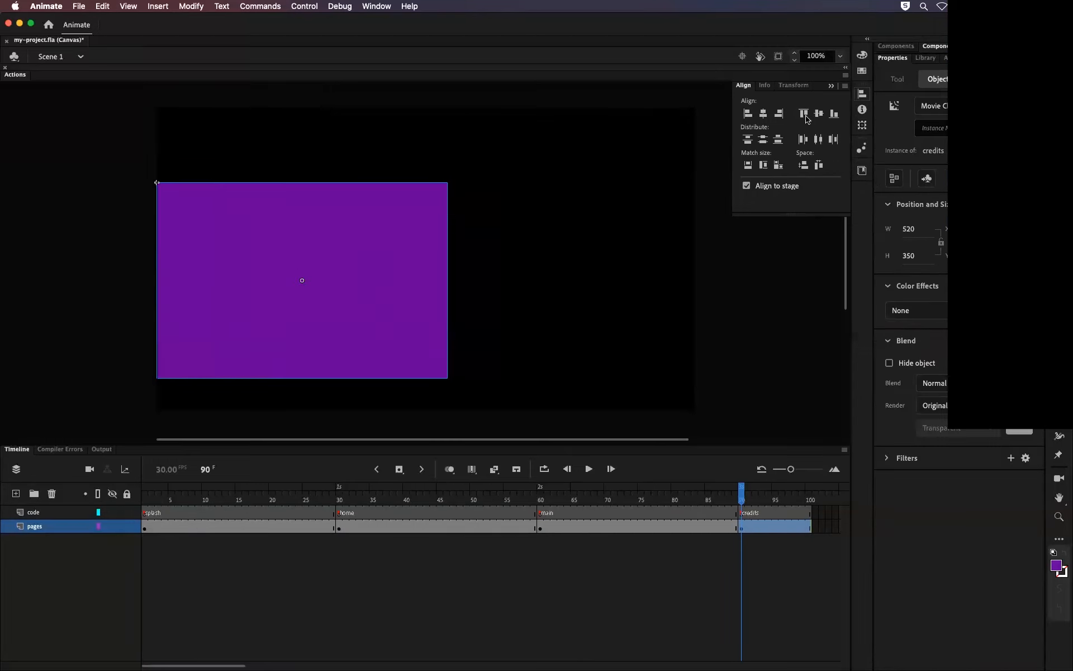
{"action": "left_click", "coordinate": [800, 114]}
{"action": "left_click", "coordinate": [791, 282]}
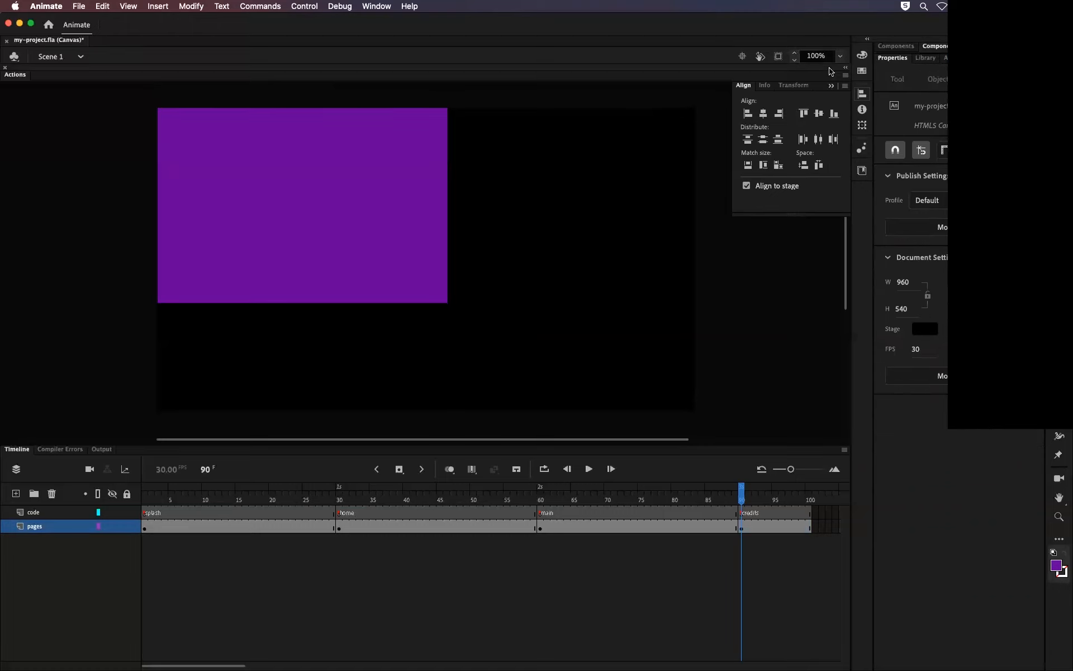
{"action": "left_click", "coordinate": [831, 86]}
Open the splash and credits movie clips in turn to examine their own timelines, returning to Scene 1 after each
{"action": "left_click_drag", "start_coordinate": [468, 493], "coordinate": [165, 491]}
{"action": "left_click", "coordinate": [211, 252]}
{"action": "double_click", "coordinate": [202, 238]}
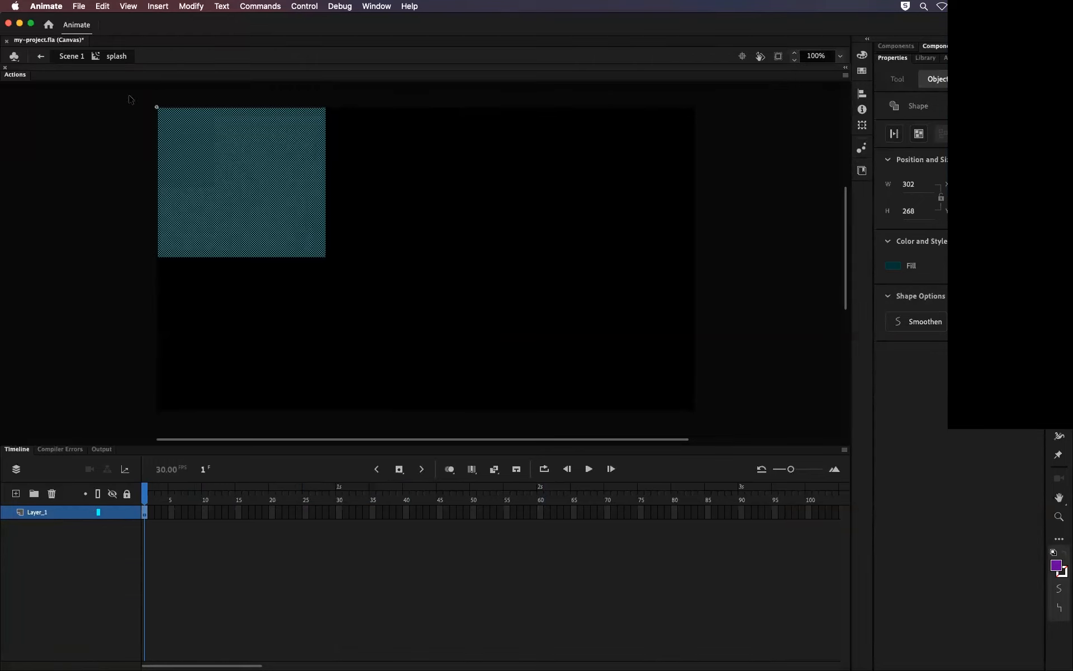
{"action": "left_click", "coordinate": [70, 56]}
{"action": "left_click_drag", "start_coordinate": [247, 496], "coordinate": [746, 503]}
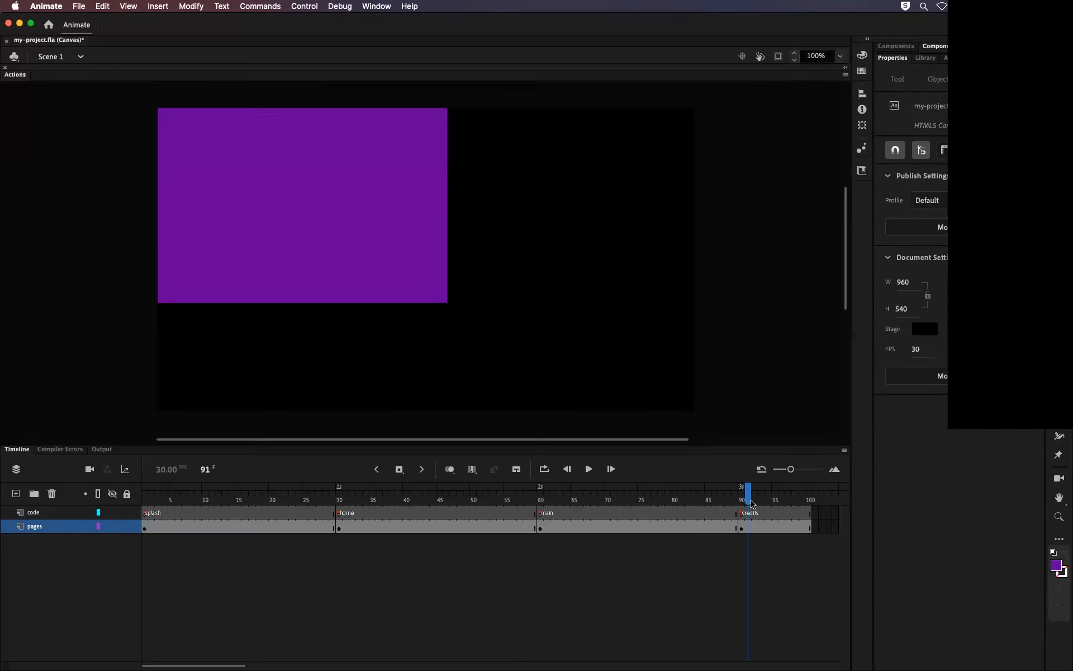
{"action": "double_click", "coordinate": [365, 253]}
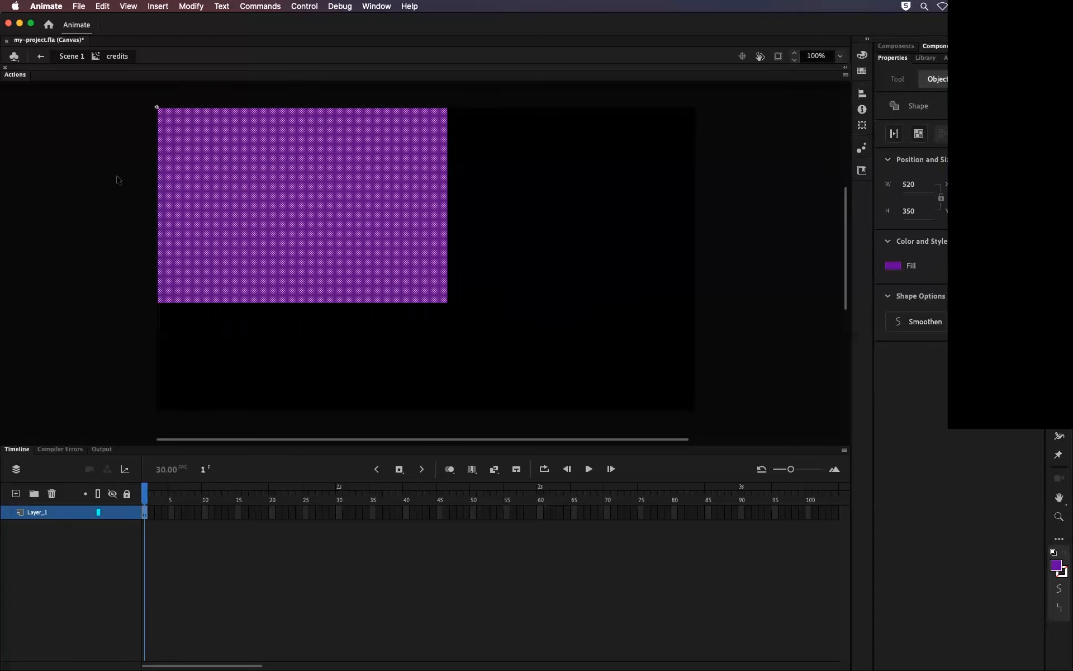
{"action": "left_click", "coordinate": [68, 58]}
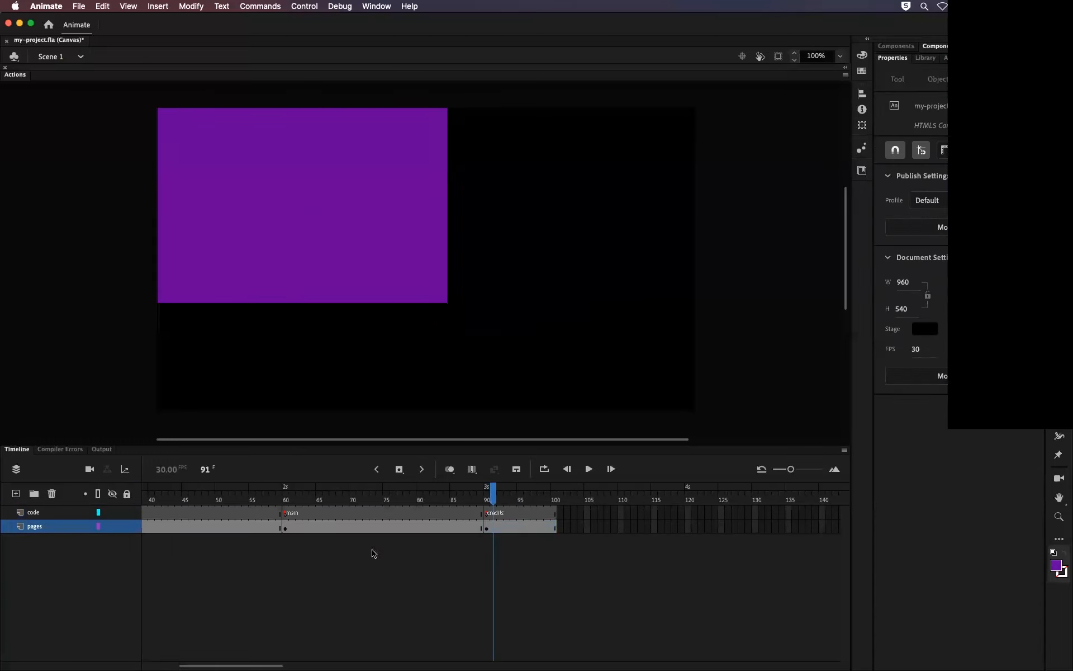
Review the main timeline's sections, switch to Finder to look over the My Project folder, and return to Animate
{"action": "left_click_drag", "start_coordinate": [249, 665], "coordinate": [202, 663]}
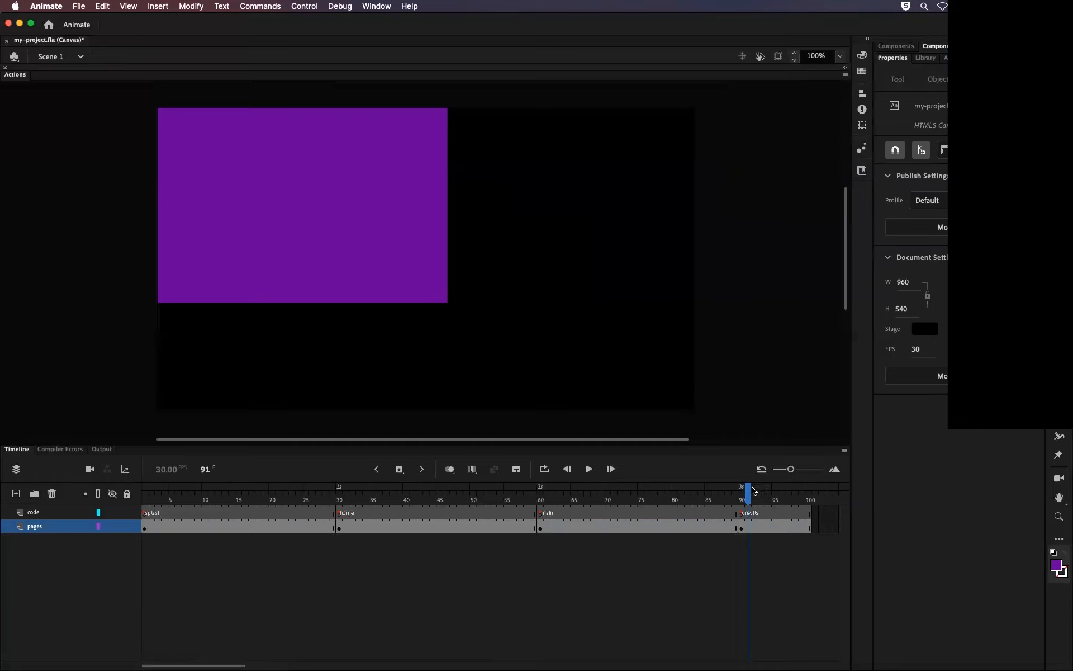
{"action": "left_click_drag", "start_coordinate": [750, 491], "coordinate": [769, 493]}
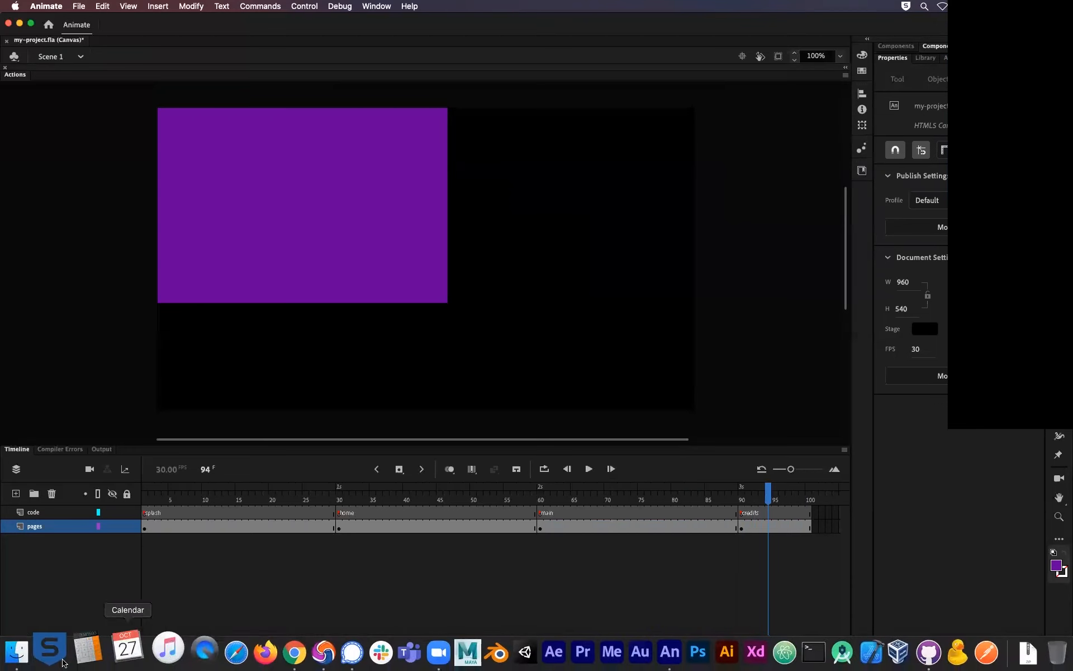
{"action": "left_click", "coordinate": [39, 651]}
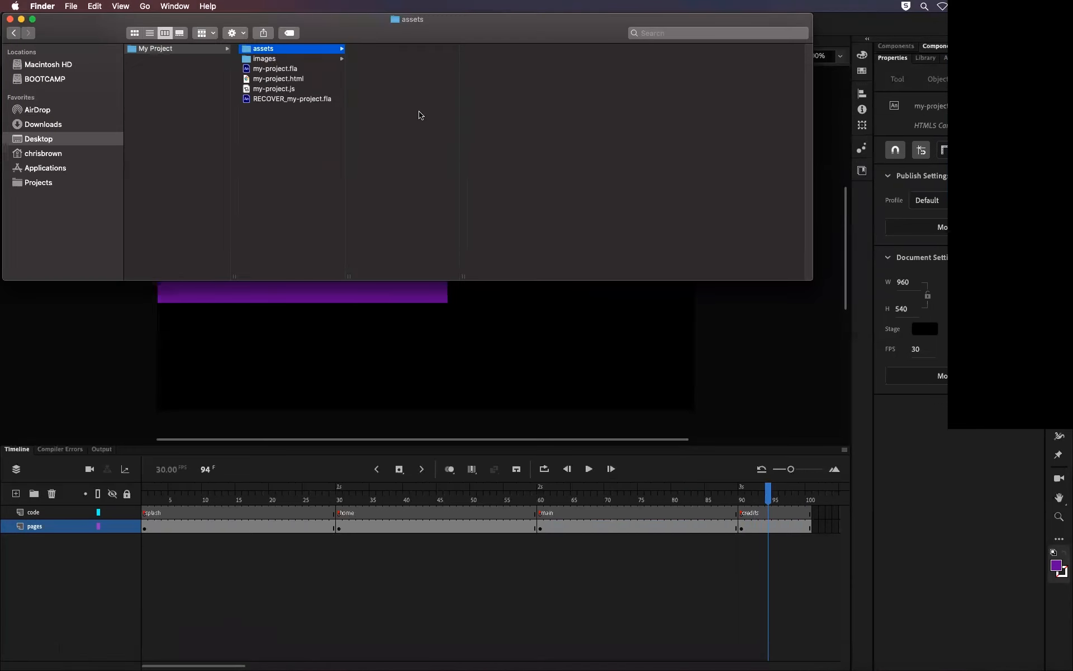
{"action": "left_click", "coordinate": [380, 355]}
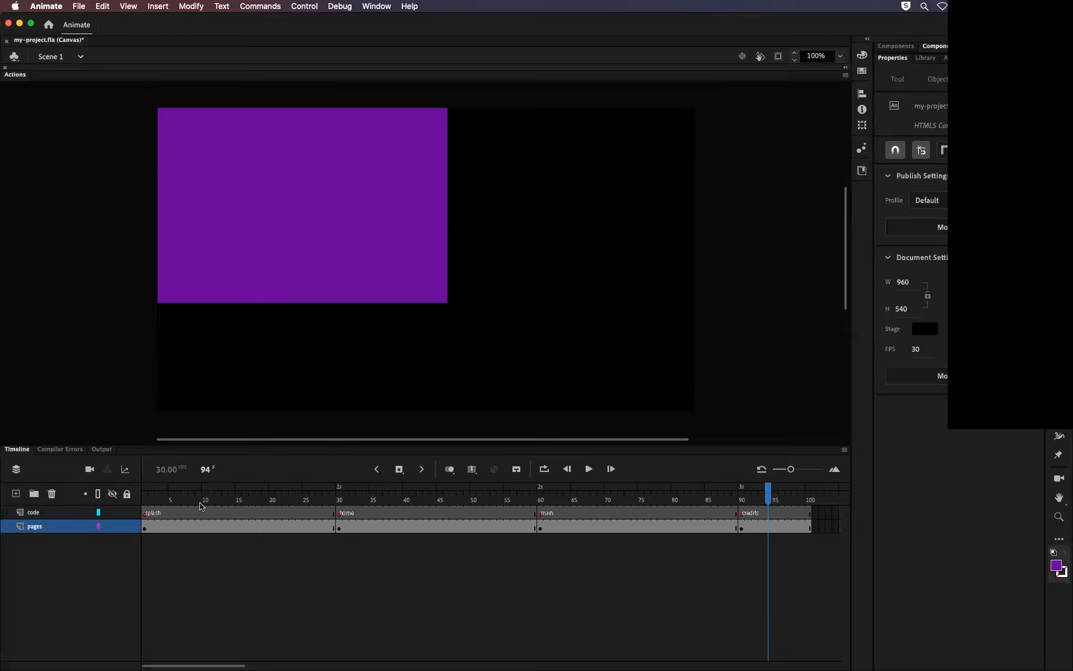
Review the splash and home sections on the pages layer and examine the library's page movie clips
{"action": "left_click", "coordinate": [164, 527]}
{"action": "left_click", "coordinate": [374, 527]}
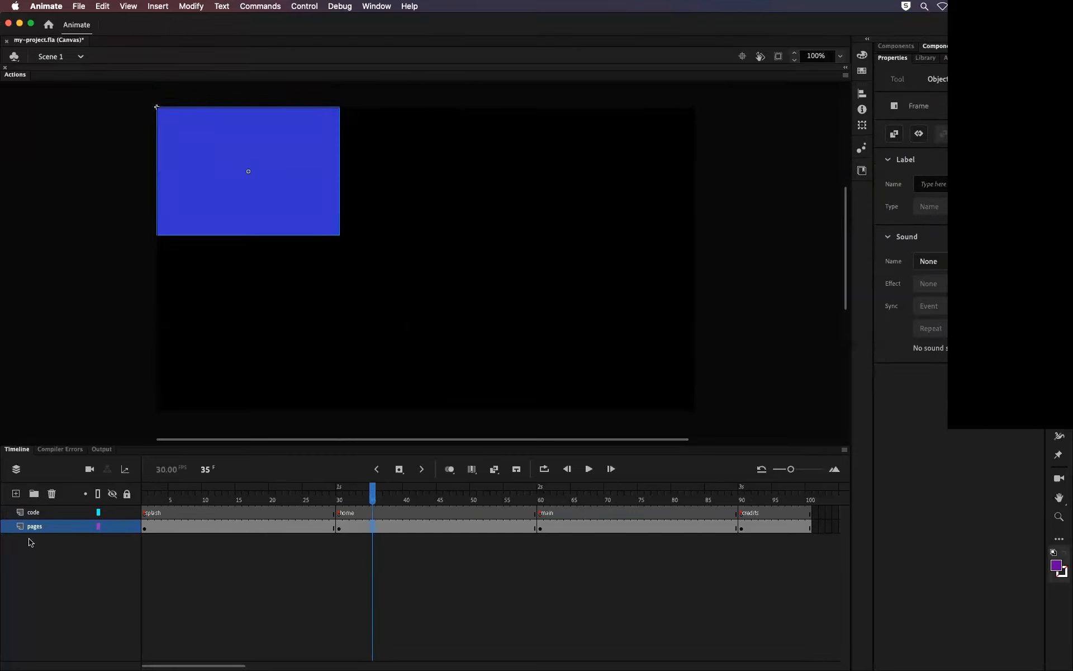
{"action": "left_click_drag", "start_coordinate": [361, 493], "coordinate": [147, 485]}
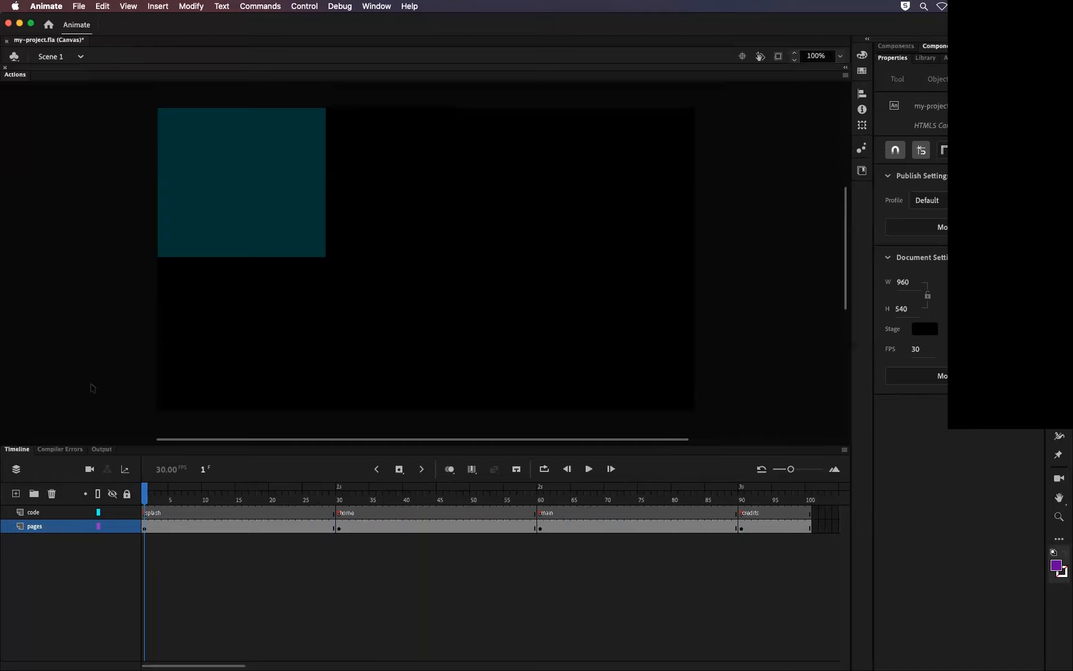
{"action": "mouse_move", "coordinate": [151, 491]}
{"action": "left_mouse_down"}
{"action": "mouse_move", "coordinate": [720, 492]}
{"action": "mouse_move", "coordinate": [333, 484]}
{"action": "mouse_move", "coordinate": [637, 466]}
{"action": "mouse_move", "coordinate": [152, 493]}
{"action": "left_mouse_up"}
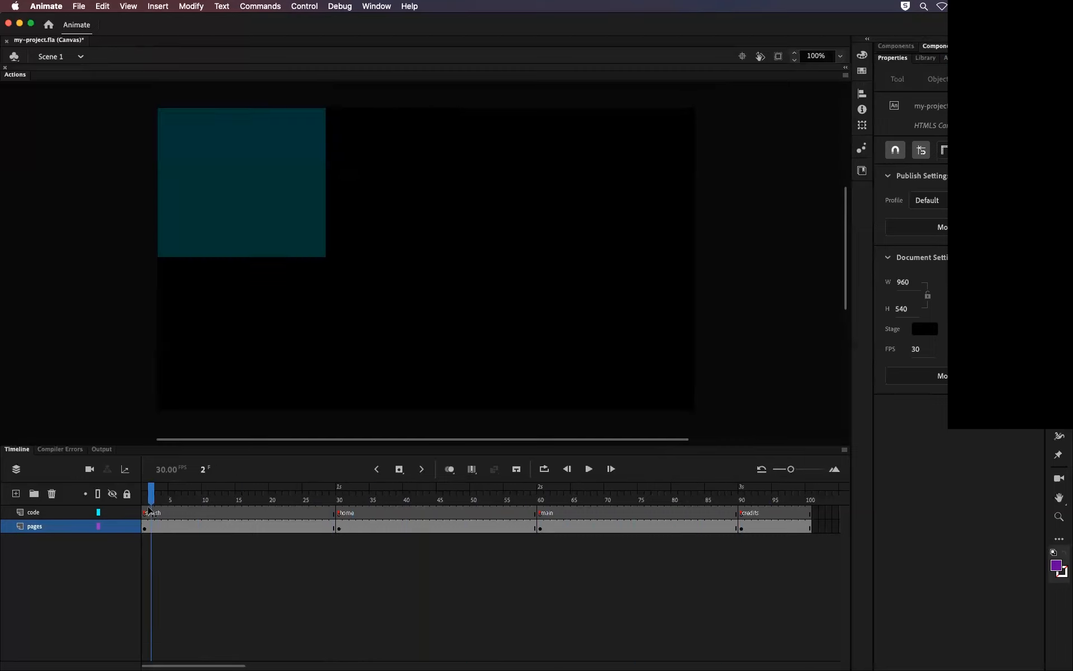
{"action": "left_click", "coordinate": [926, 58]}
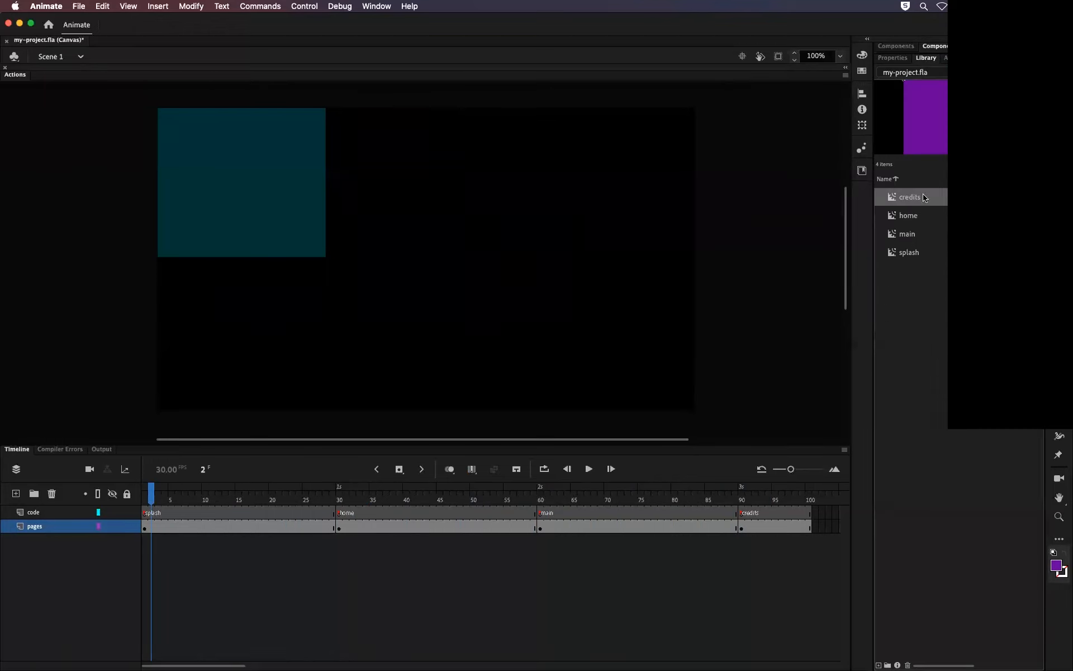